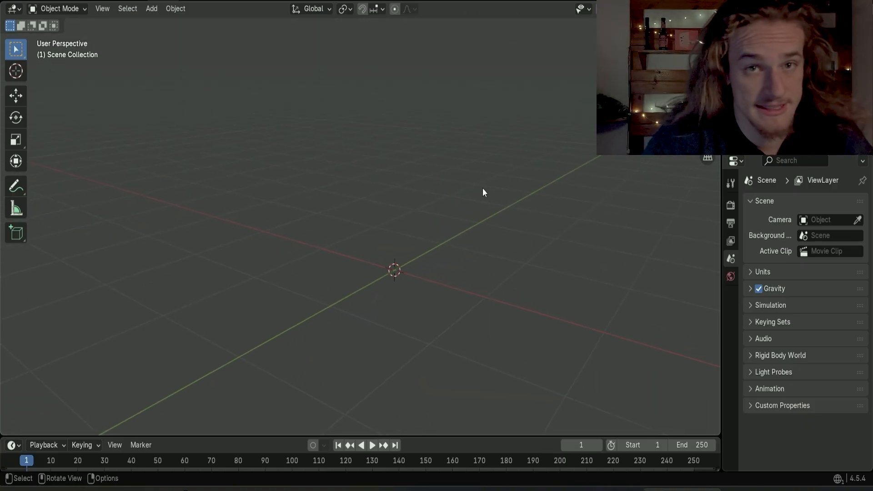
Add a cube mesh at the scene origin and enter Edit Mode on it
click(154, 9)
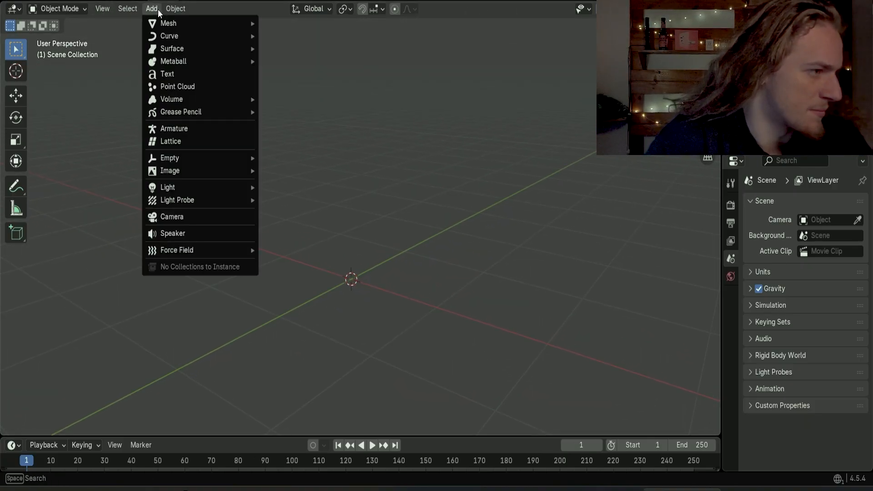
mouse_move(168, 24)
click(325, 35)
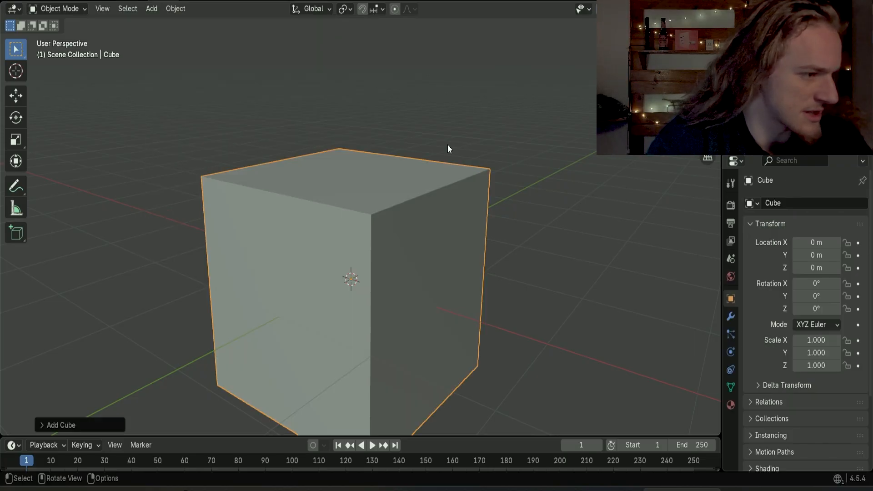
middle_drag(448, 145, 520, 287)
key(Tab)
Select the four vertices of the cube's top face
drag(411, 189, 472, 224)
middle_drag(485, 244, 283, 162)
key(g)
right_click(536, 250)
drag(269, 169, 507, 239)
middle_drag(507, 240, 486, 202)
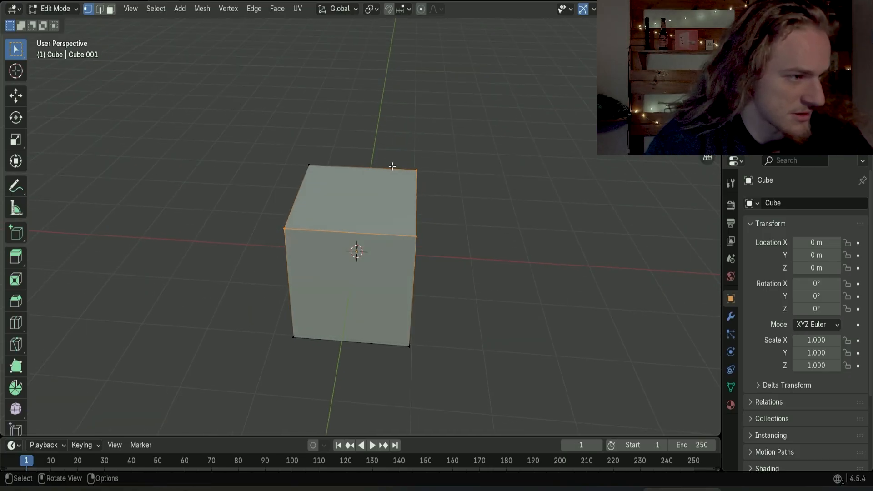
shift+drag(301, 151, 320, 188)
Extrude the cube's top face upward by roughly the cube's own height
key(e)
middle_drag(378, 190, 379, 157)
click(380, 77)
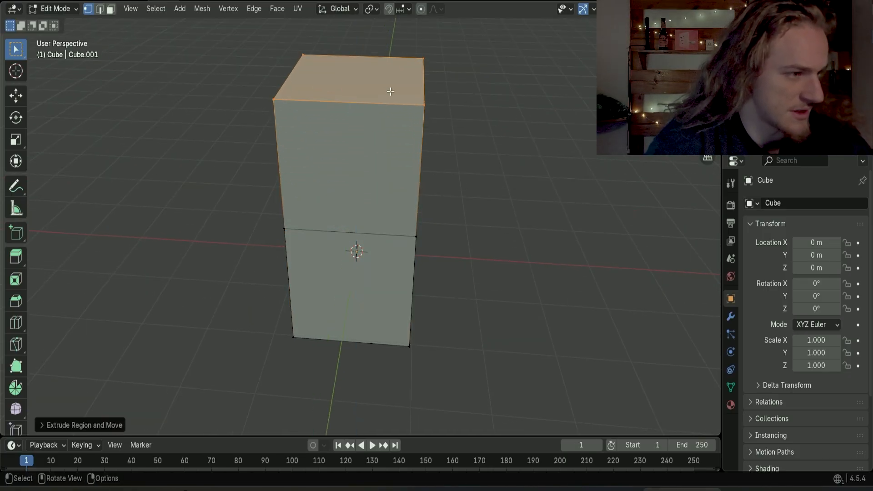
middle_drag(380, 77, 558, 245)
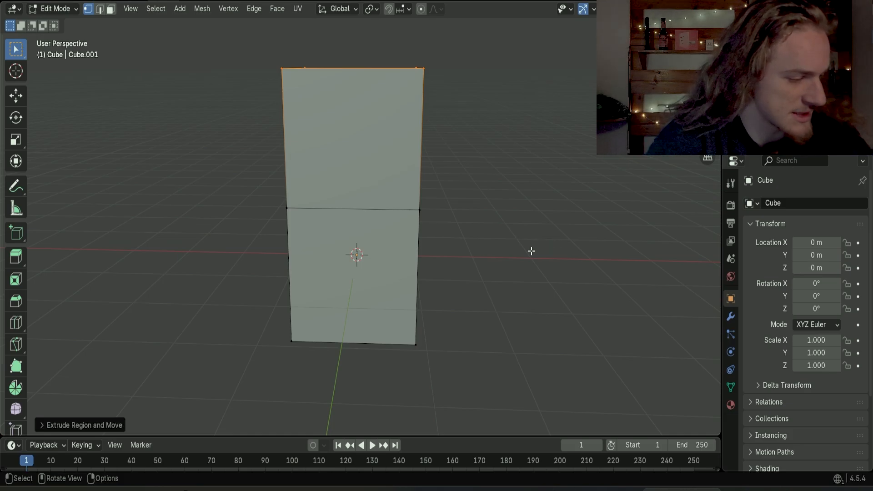
Scale up the extruded top face and move it along the global Y axis in the negative direction
key(s)
click(187, 308)
middle_drag(321, 223, 343, 317)
key(g)
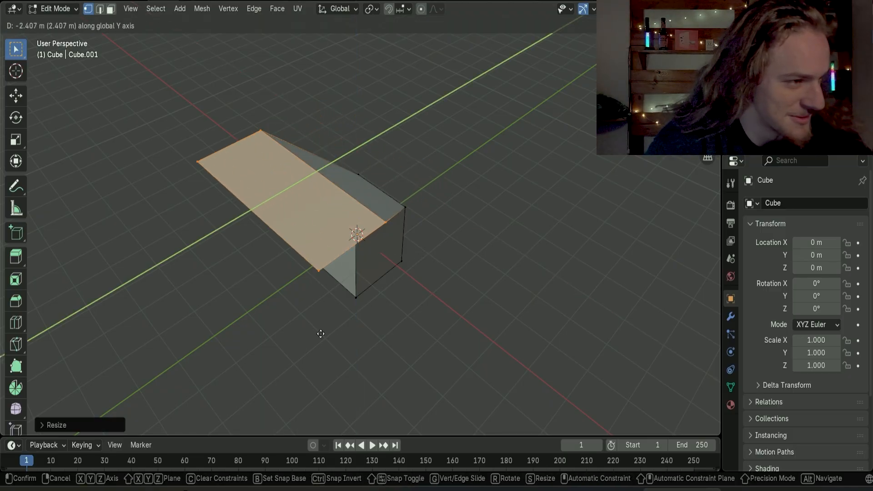
click(207, 416)
middle_drag(524, 341, 465, 256)
Undo the move, the scaling and the extrusion of the cube's top face
key(ctrl+z)
key(ctrl+z)
key(ctrl+z)
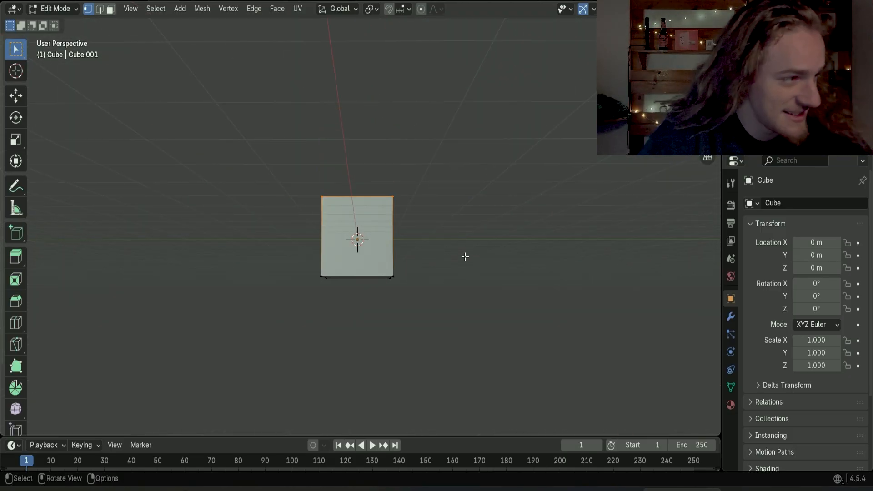
Select the whole cube mesh and delete its geometry with the Edges option
middle_drag(268, 128, 339, 178)
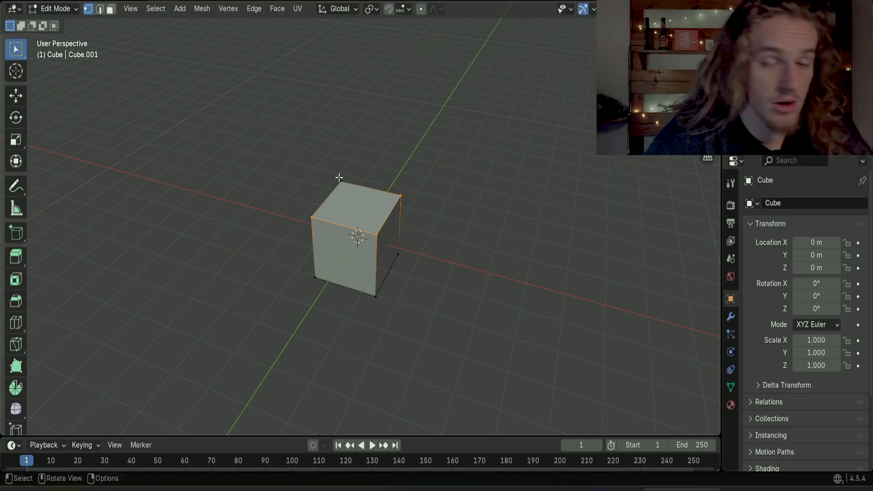
key(a)
key(x)
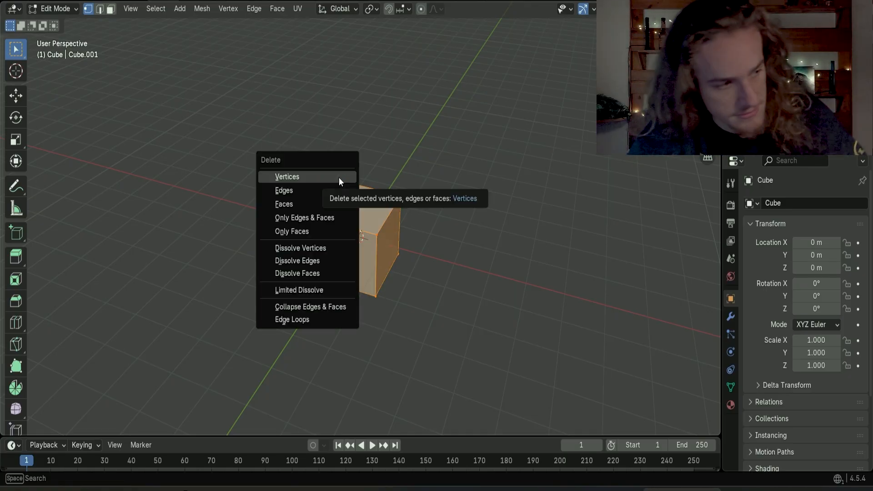
click(325, 190)
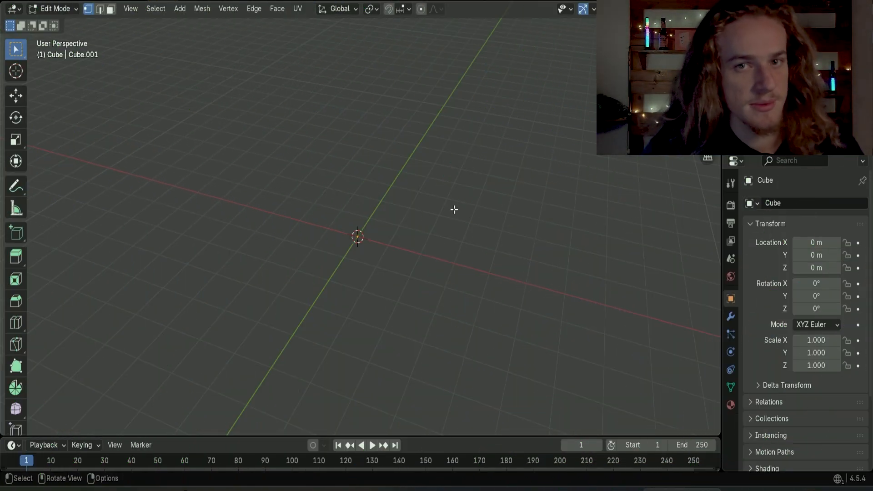
Switch to the browser and look through the European Forests - Realistic Trees gallery on the Asset Store, up to the spruce images
mouse_move(208, 489)
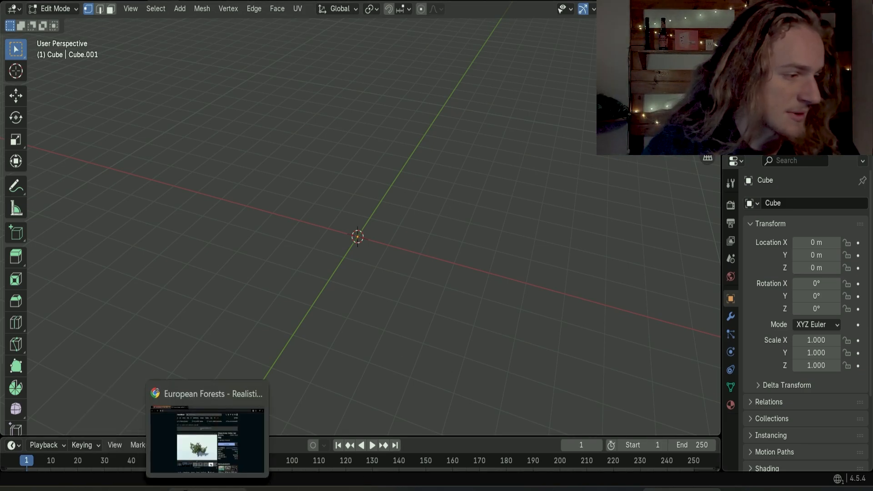
click(208, 439)
click(508, 449)
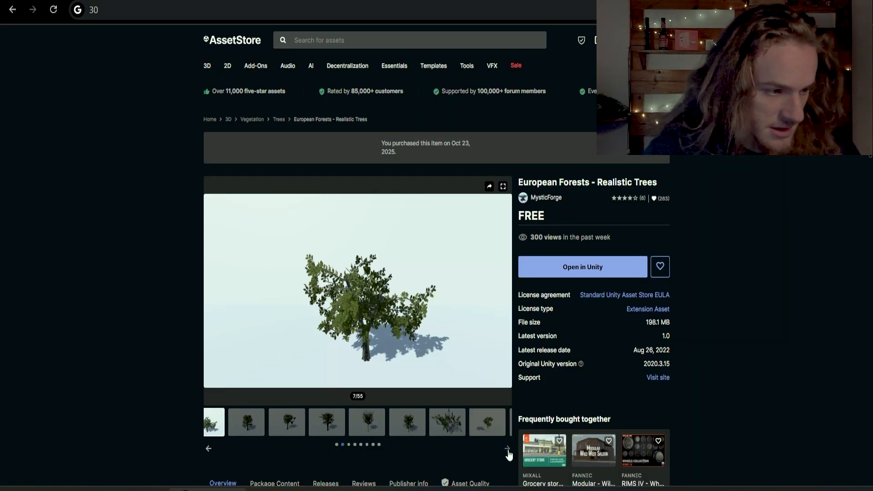
click(509, 451)
click(509, 451)
click(508, 451)
click(472, 423)
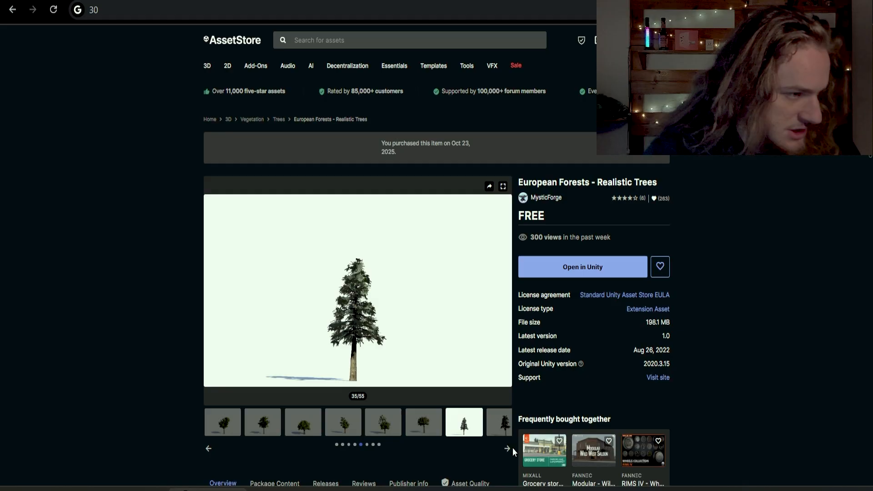
click(508, 449)
click(273, 424)
click(305, 428)
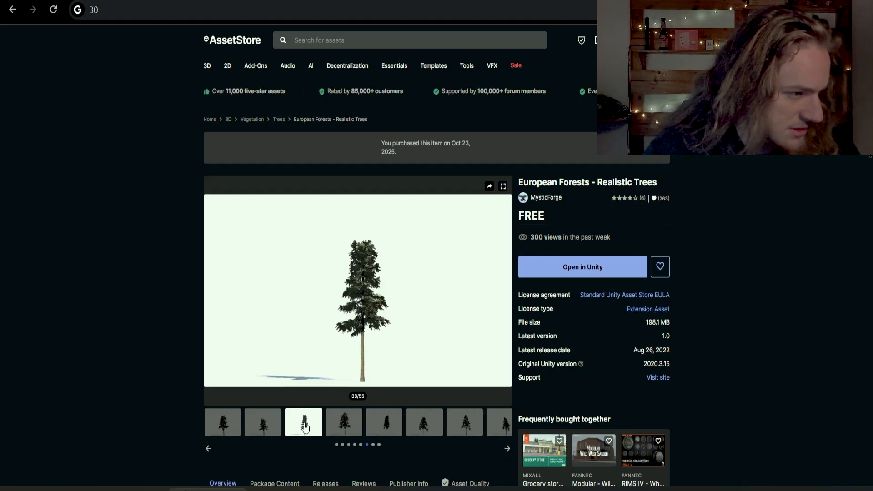
click(350, 432)
click(387, 428)
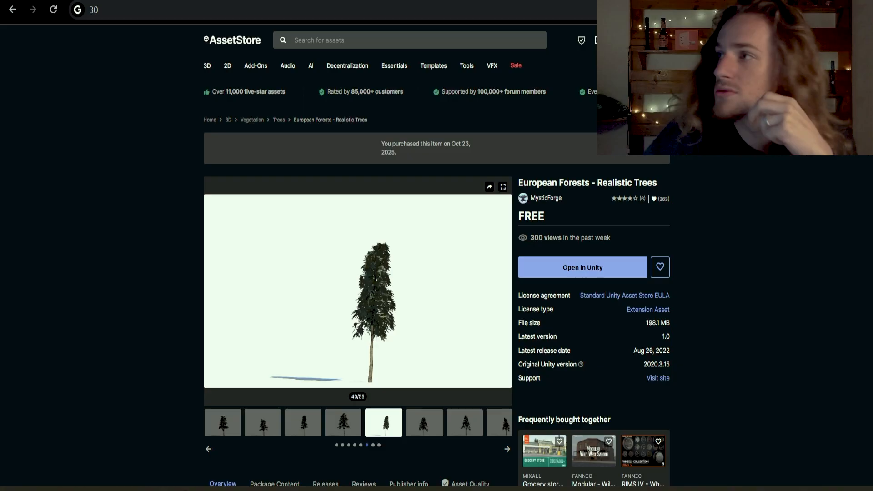
Switch to Unity and check the European Forests - Realistic Trees entry in the Package Manager, closing the window when done
key(alt+Tab)
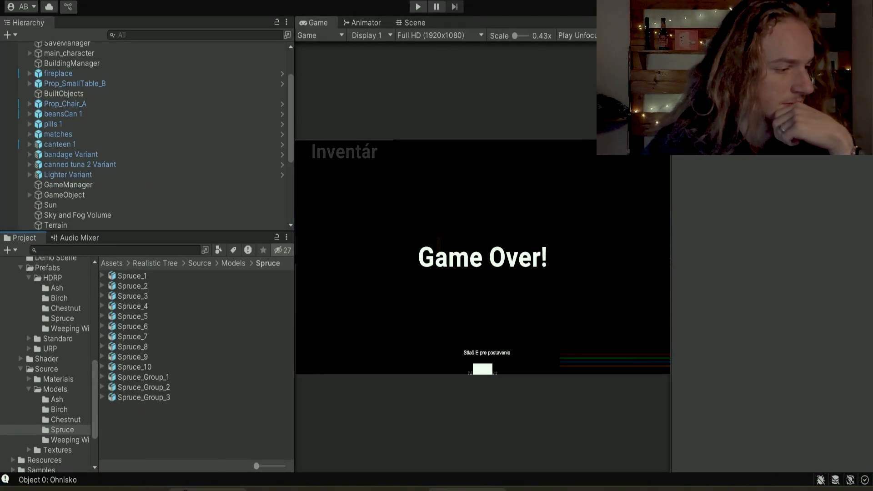
key(alt+Tab)
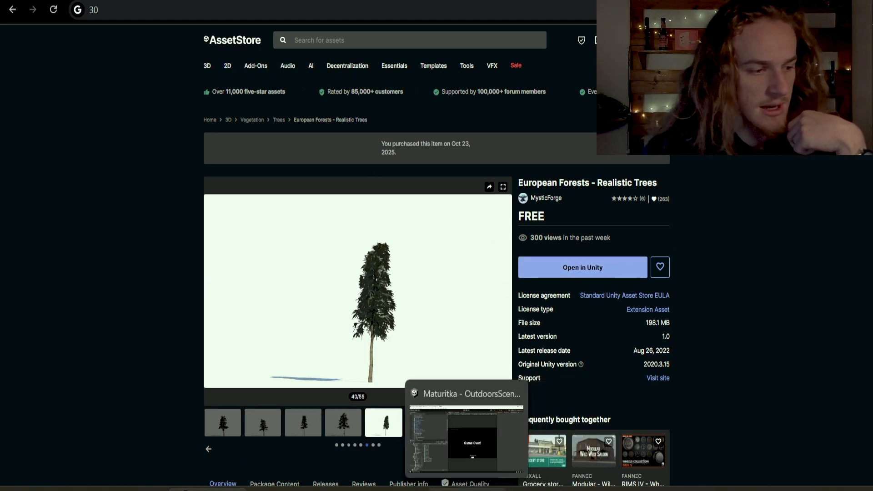
click(466, 490)
click(257, 2)
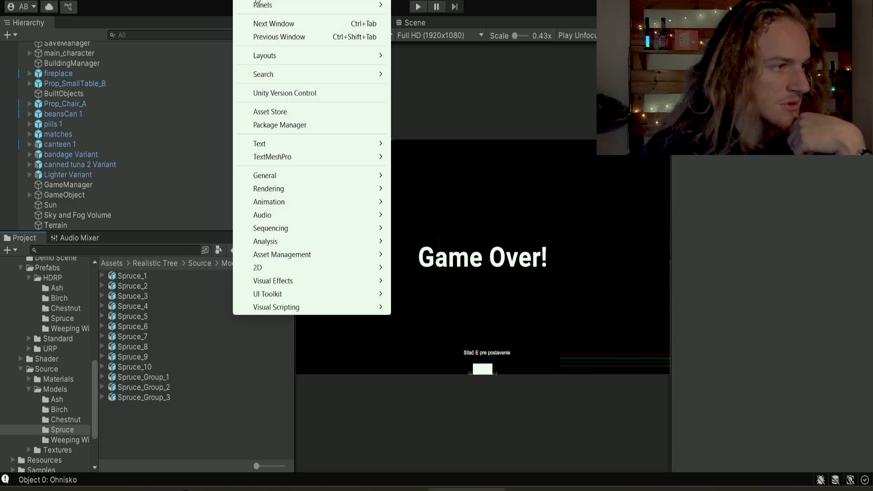
click(300, 130)
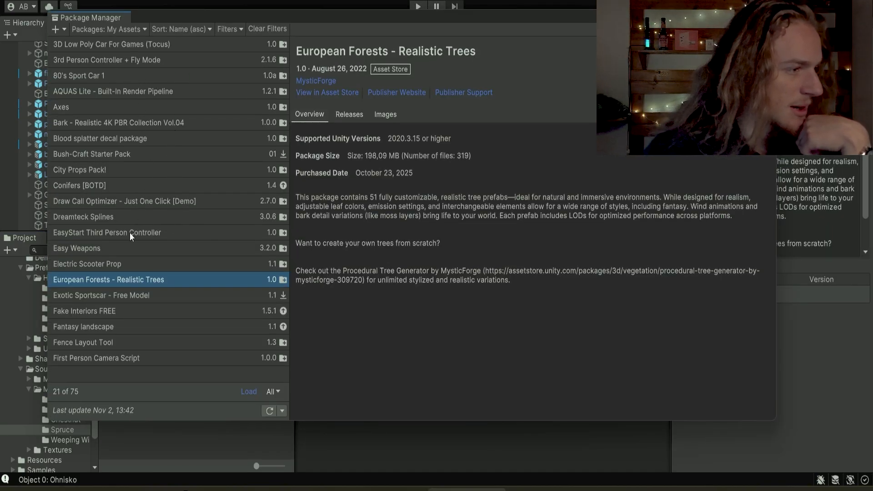
click(132, 171)
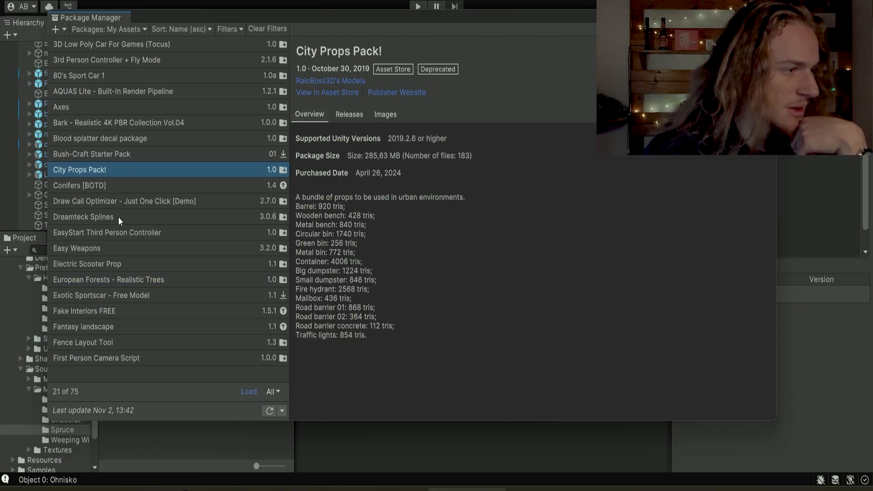
click(127, 279)
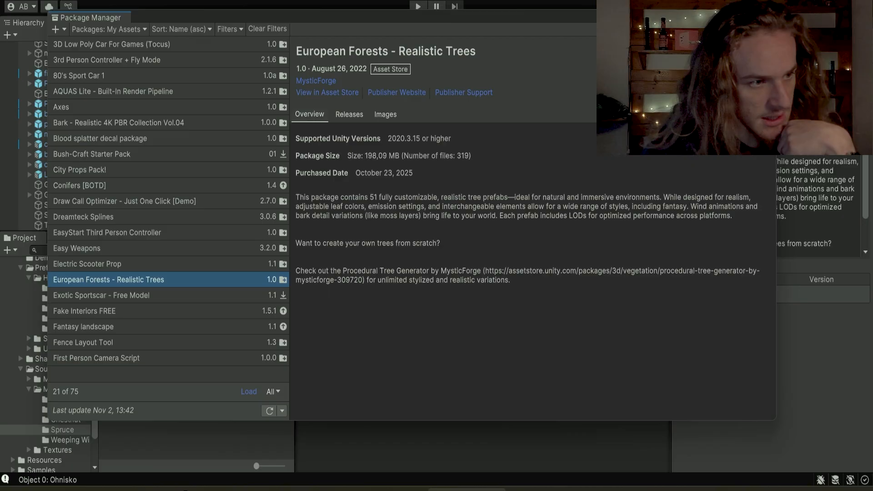
click(183, 294)
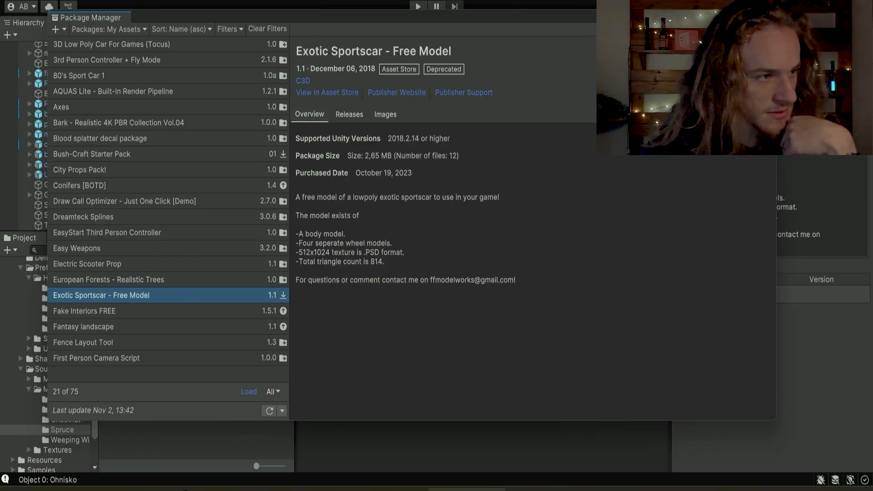
click(189, 282)
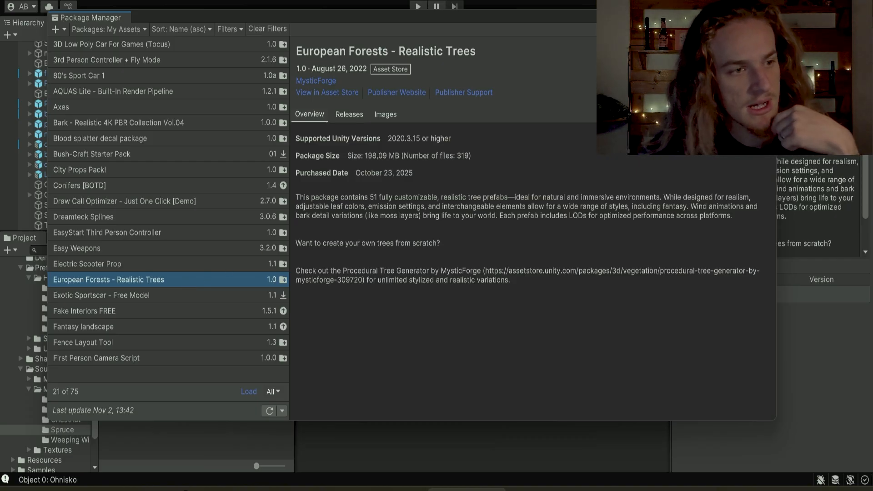
click(769, 15)
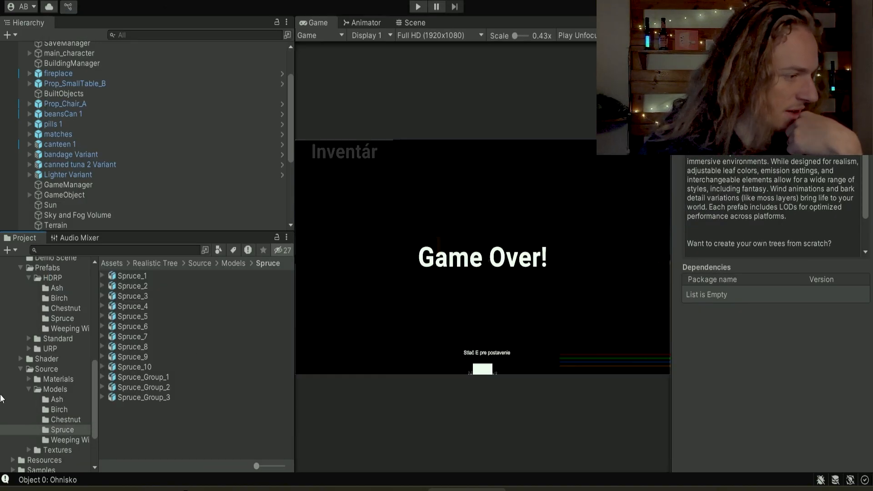
Open the Realistic Tree asset folder in the project and collapse its Prefabs and Source subfolders
scroll(34, 380, up, 3)
scroll(48, 359, up, 3)
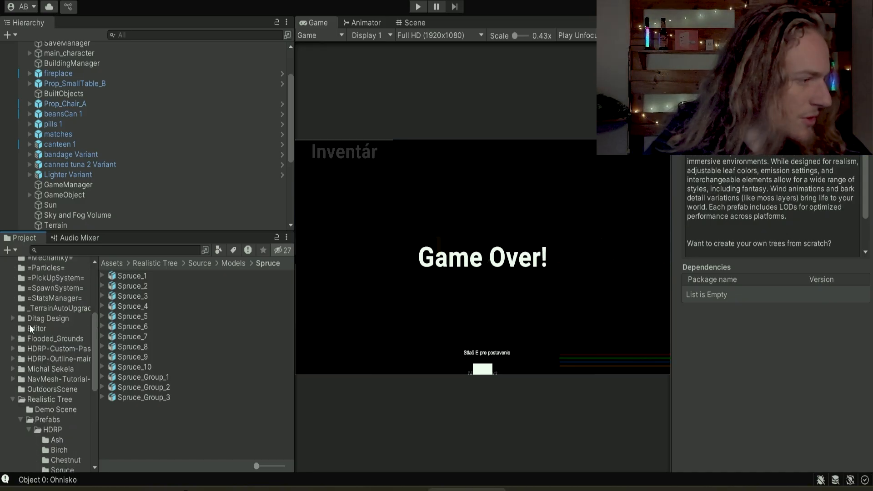
click(47, 399)
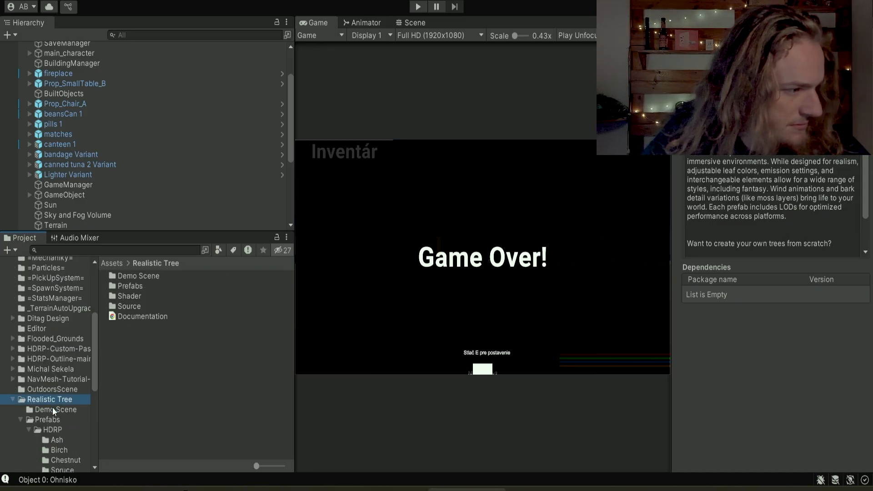
scroll(52, 407, down, 2)
click(20, 381)
scroll(39, 406, down, 2)
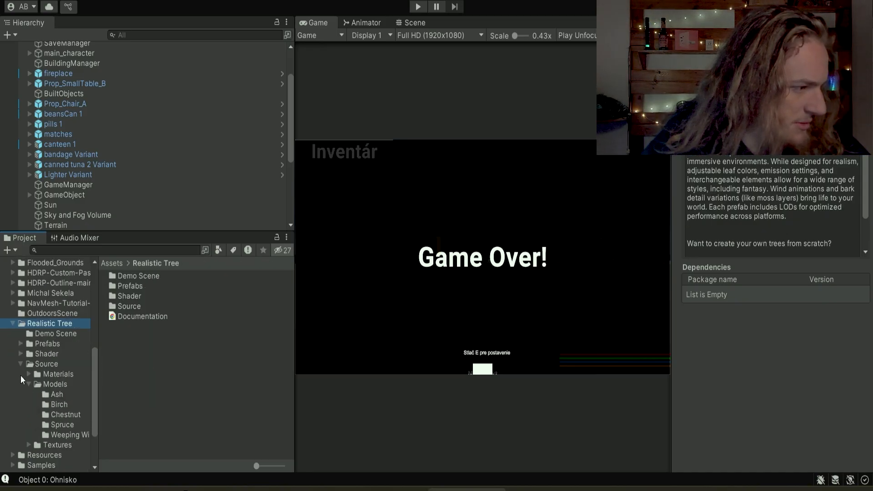
click(20, 364)
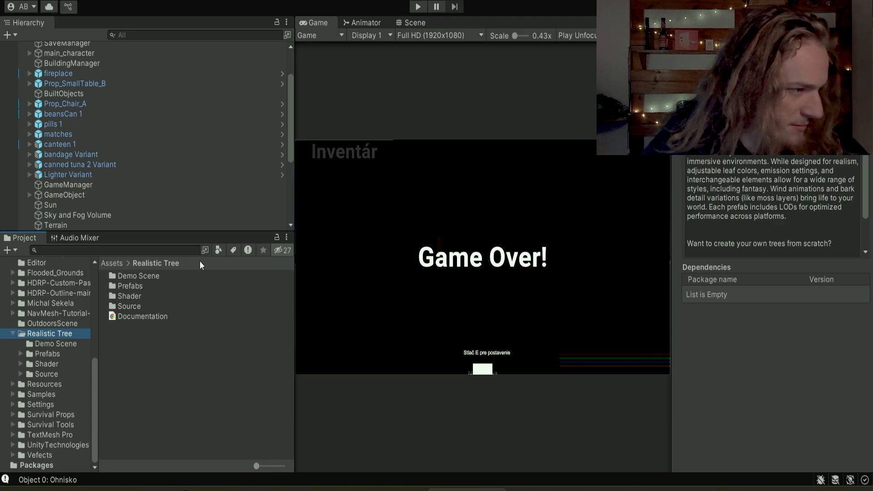
Look into the Ash folder of the HDRP prefabs, return to the Realistic Tree folder and collapse Prefabs
double_click(149, 288)
double_click(153, 277)
double_click(153, 278)
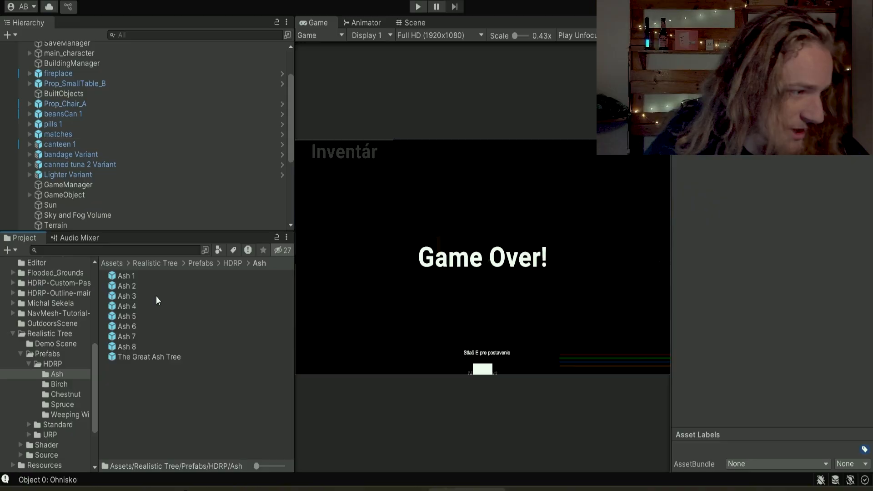
click(153, 264)
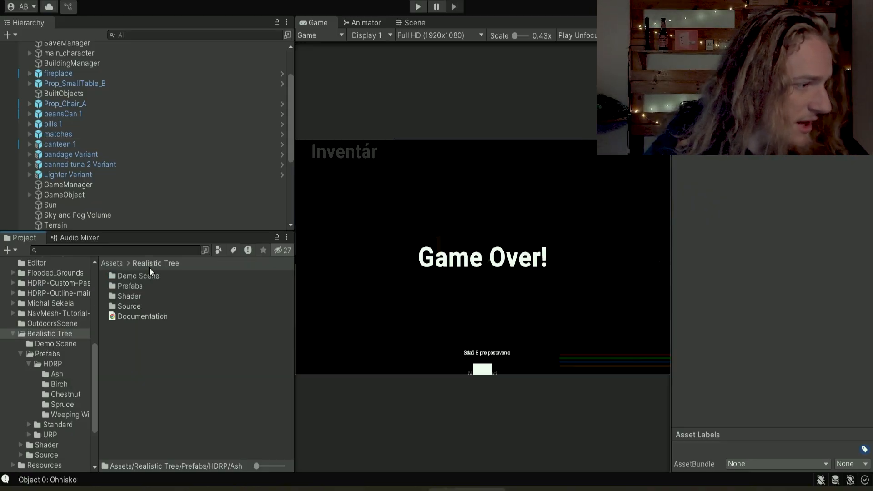
click(20, 354)
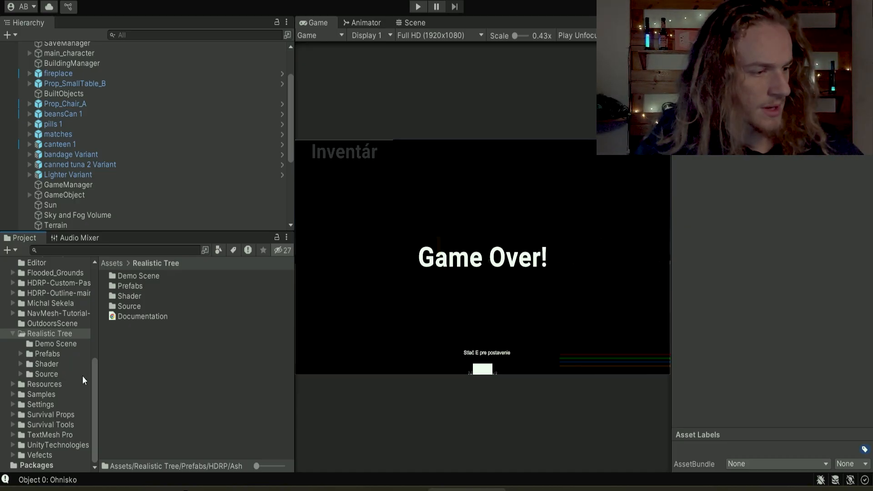
Show the Scene view and examine the spruce tree standing on the terrain
click(412, 22)
right_drag(417, 80, 610, 307)
key(s)
key(w)
key(w)
key(s)
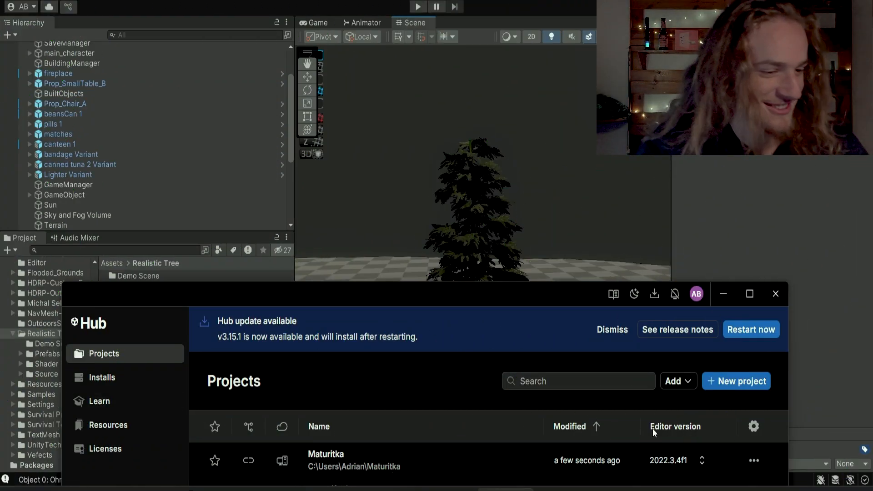
From Unity Hub, show the Maturitka project in File Explorer and open its folder
click(755, 460)
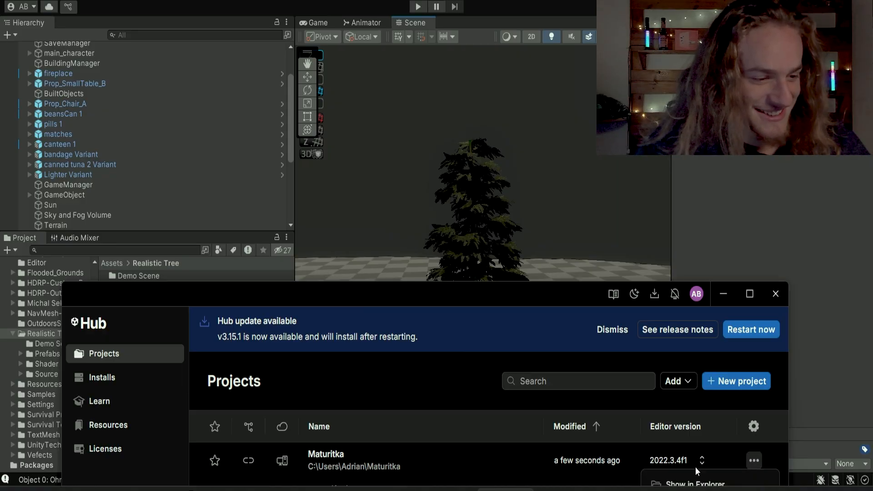
click(723, 484)
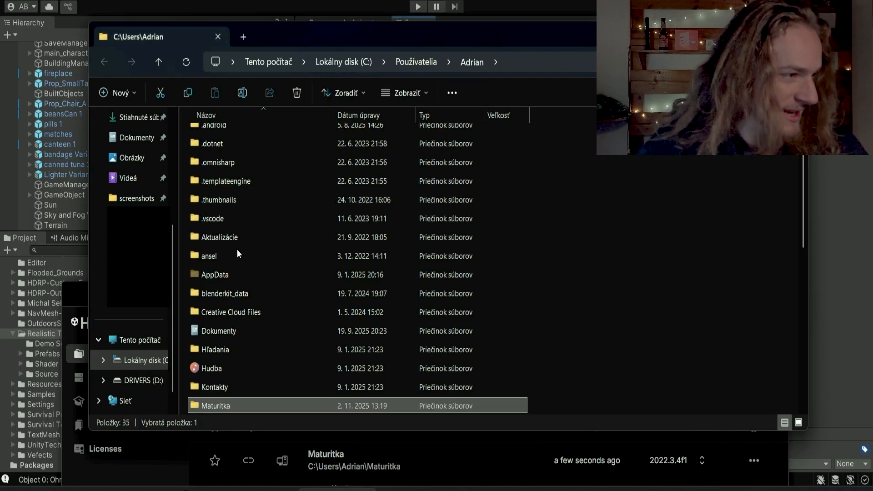
double_click(232, 406)
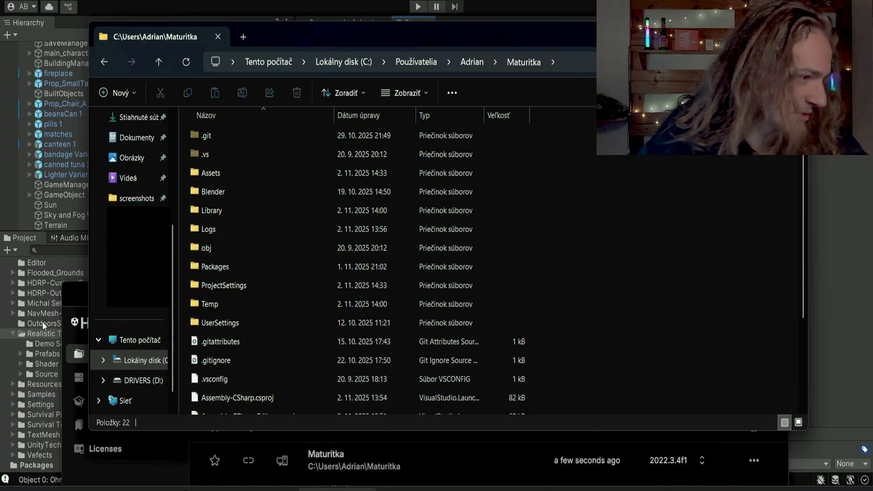
Show the root Assets folder of the project in Unity and switch back to File Explorer
click(33, 331)
scroll(63, 351, up, 8)
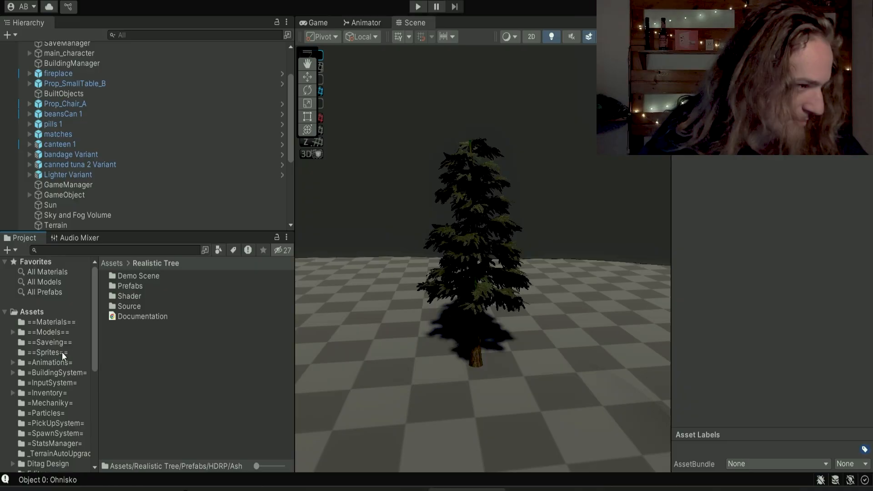
click(39, 311)
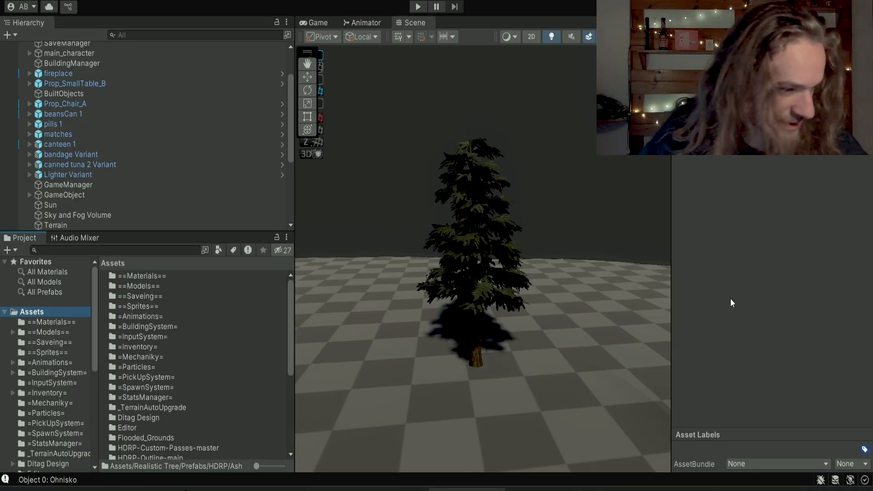
click(339, 490)
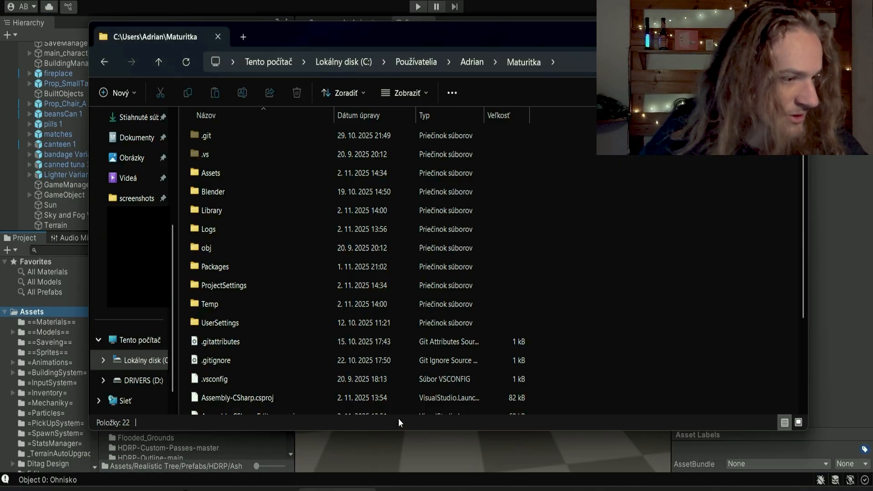
Open the Assets folder of the Maturitka project and its Realistic Tree subfolder
double_click(271, 173)
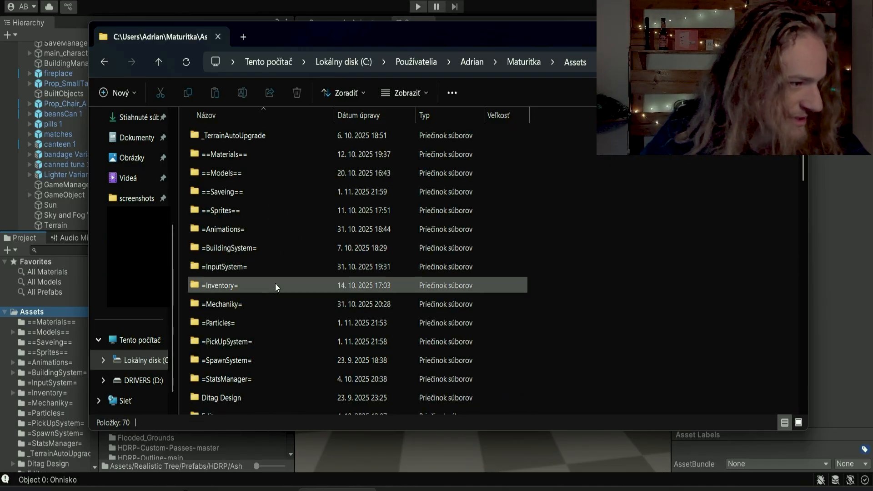
scroll(275, 283, down, 6)
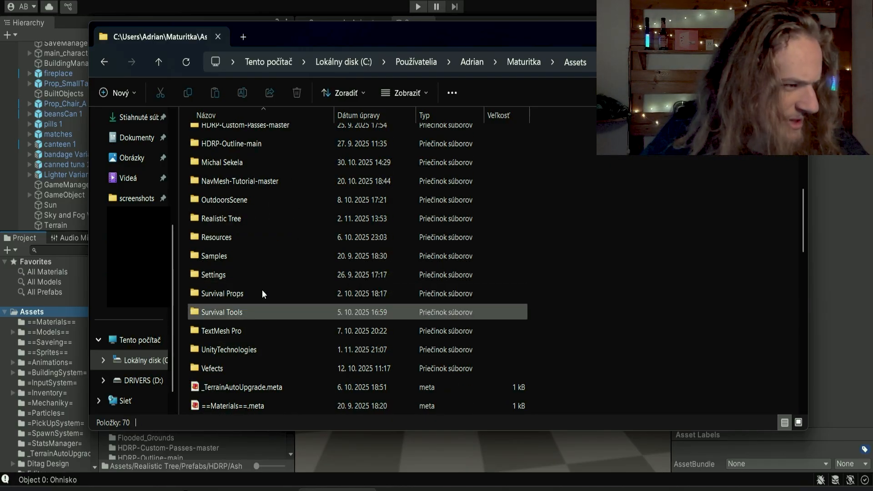
click(285, 218)
double_click(285, 217)
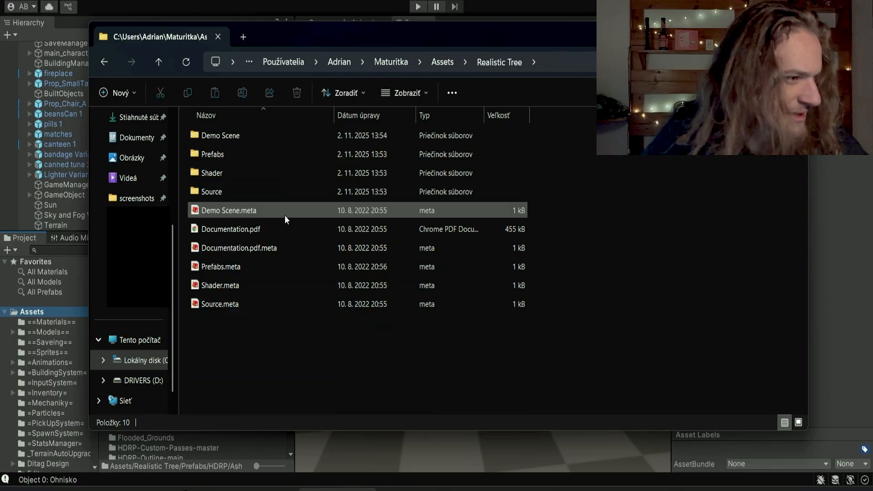
Look into the Prefabs folder and return to the Realistic Tree folder
click(252, 155)
double_click(252, 155)
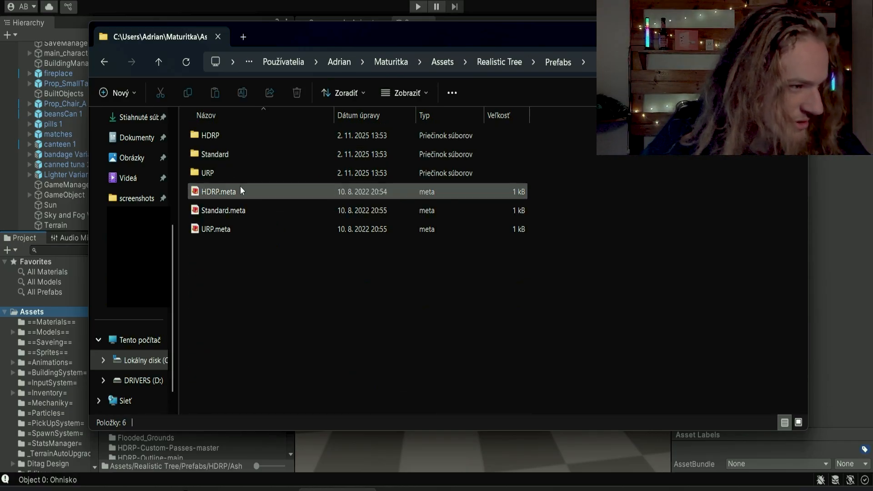
click(102, 64)
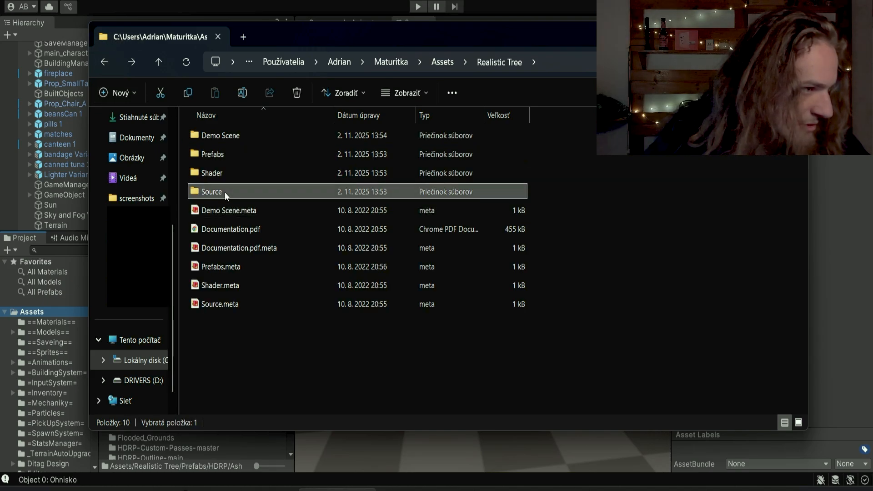
Open the Spruce folder inside the Models folder of Source
double_click(225, 192)
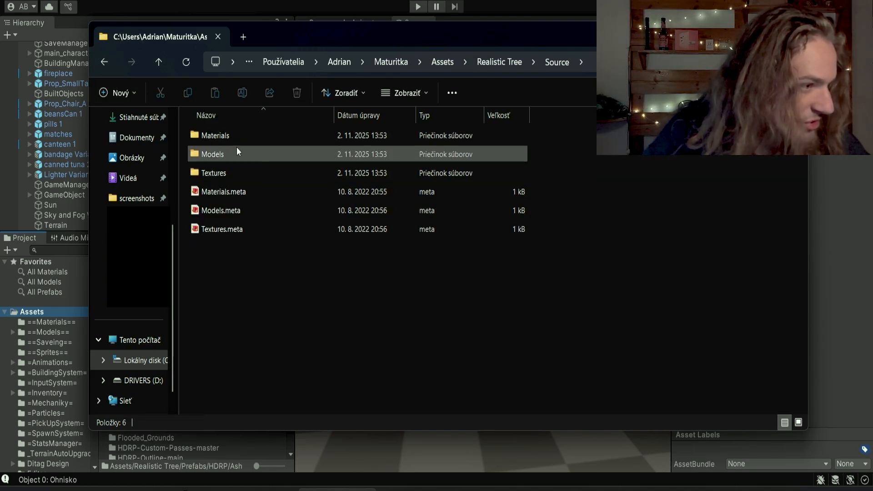
double_click(236, 148)
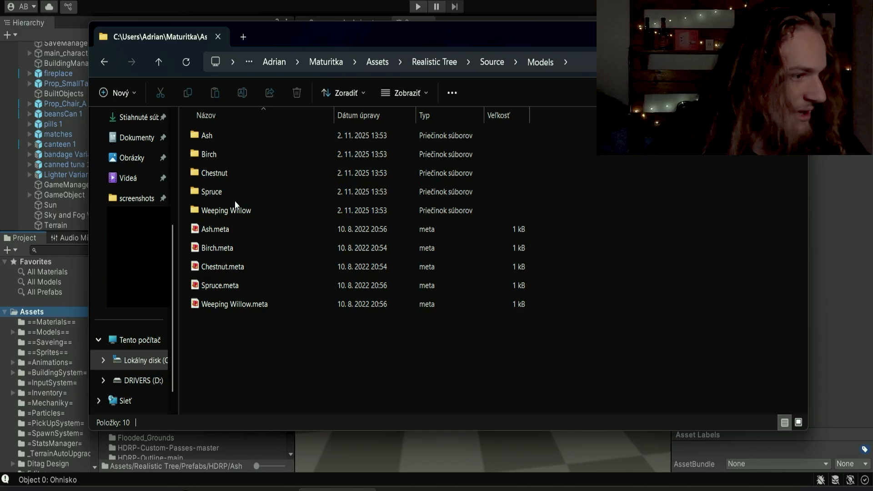
double_click(239, 193)
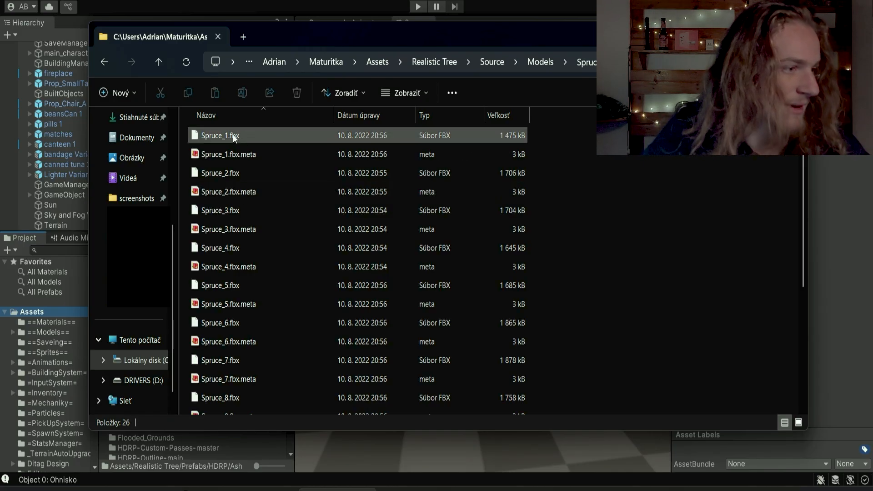
Bring Blender up behind File Explorer and import Spruce_1.fbx into its scene with the default FBX import options
mouse_move(245, 138)
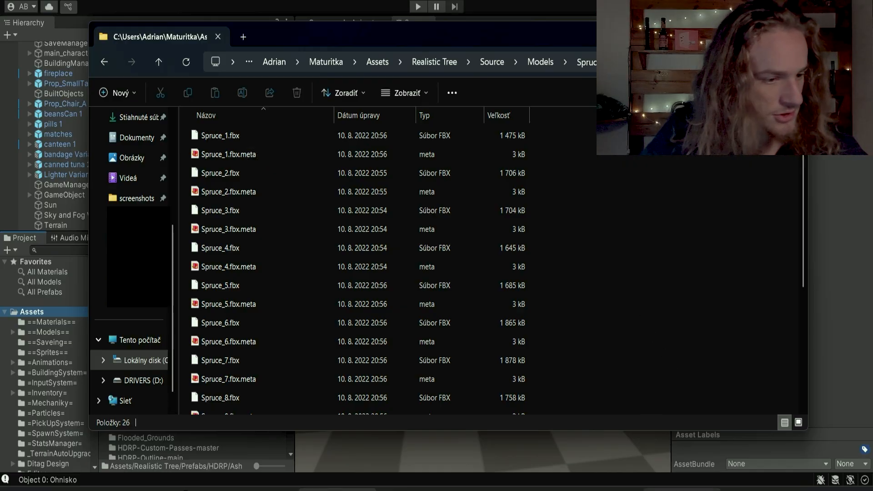
click(682, 490)
mouse_move(337, 490)
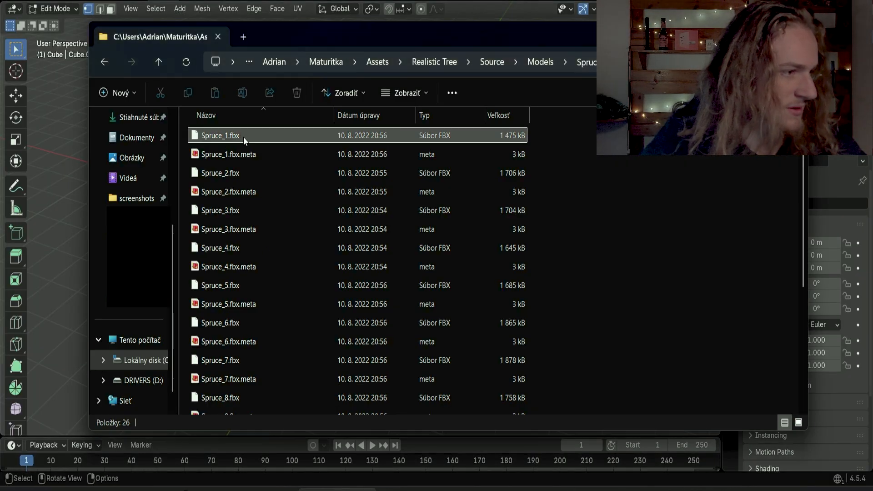
drag(244, 138, 90, 143)
drag(227, 135, 65, 165)
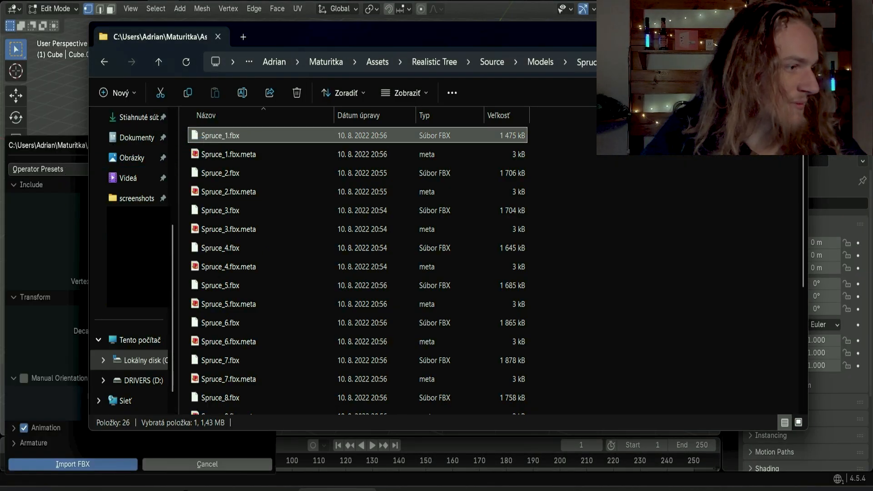
click(54, 225)
click(53, 462)
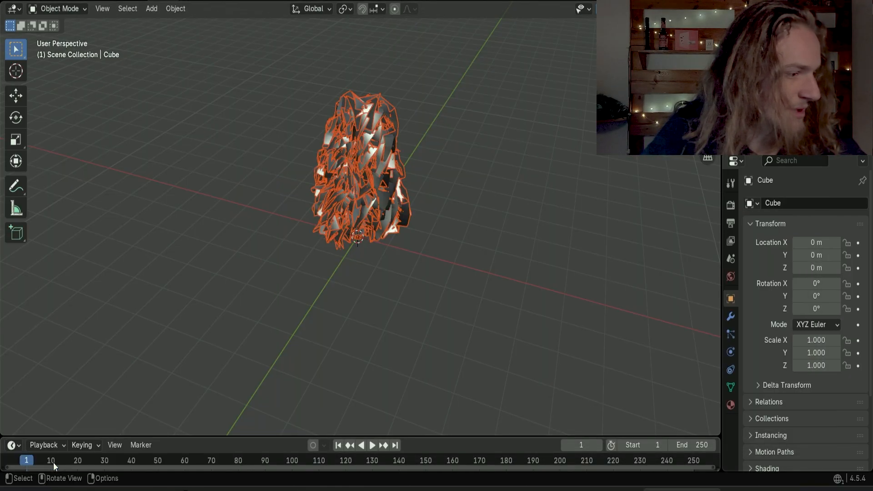
Examine the imported spruce up close and switch the viewport to Material Preview shading
middle_drag(441, 218, 418, 236)
scroll(418, 236, up, 3)
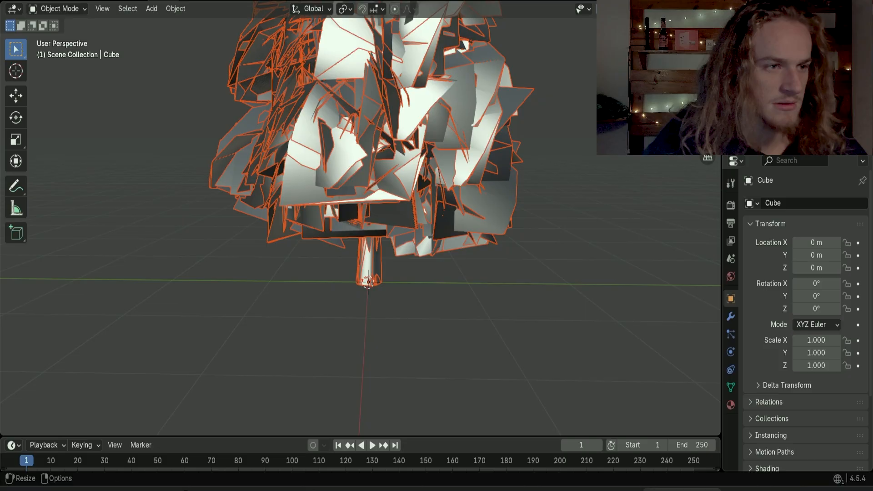
key(z)
key(2)
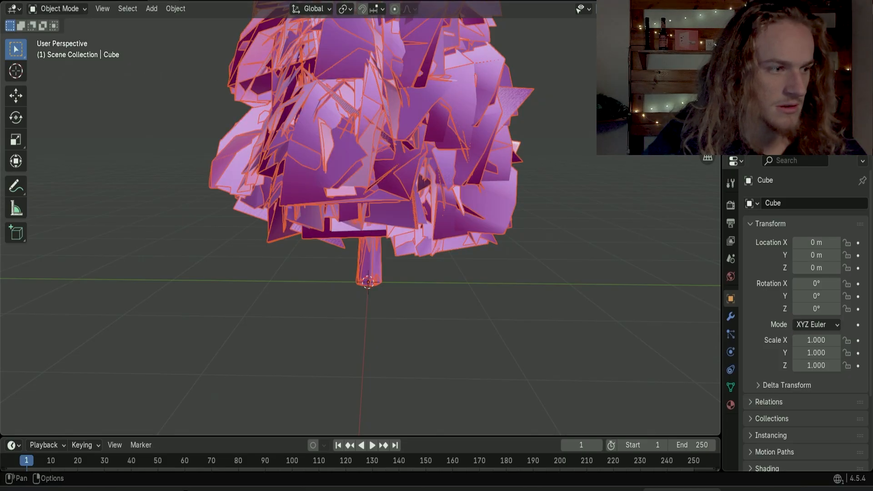
middle_drag(601, 114, 608, 95)
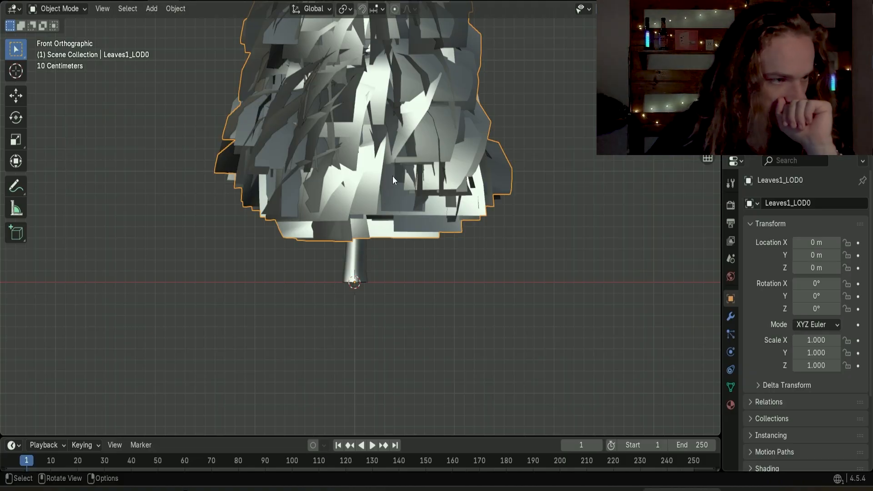
Move the Leaves1_LOD0 foliage away from the trunk and clear its location again
key(g)
click(605, 276)
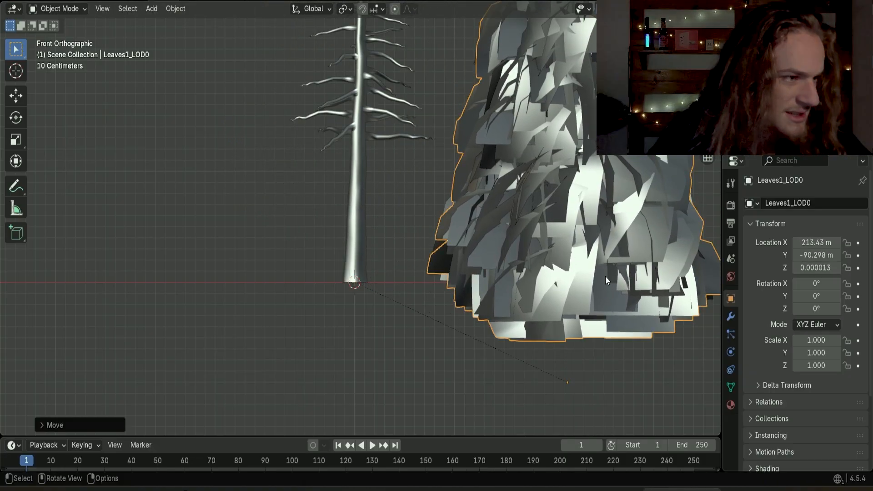
key(alt+g)
Hide the Leaves1_LOD0 and Leaves2_LOD0 foliage objects to leave only the bare trunk and branches
click(364, 266)
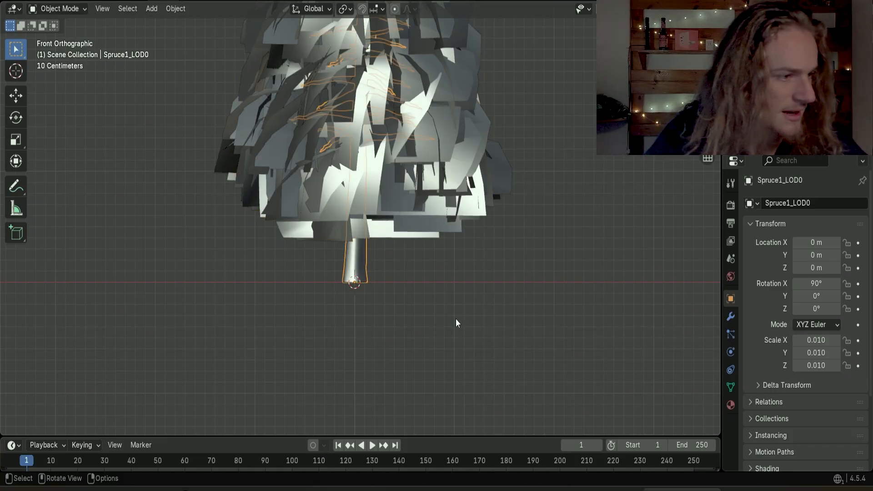
middle_drag(456, 318, 572, 271)
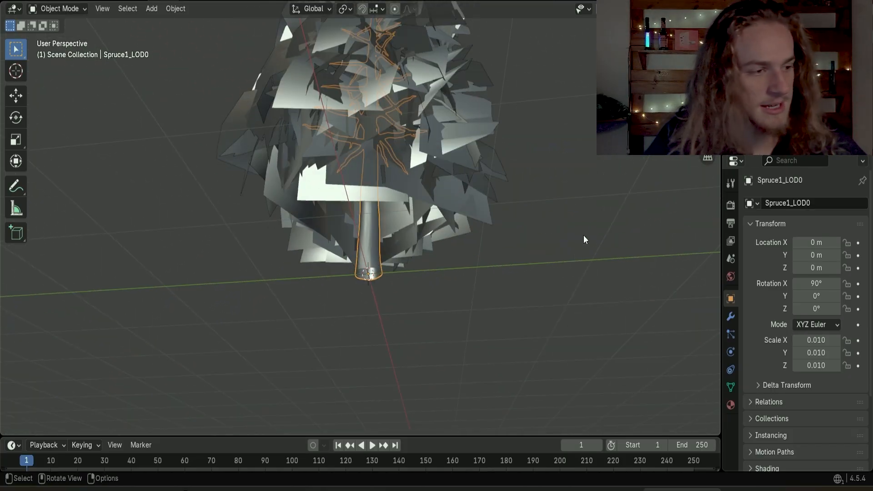
middle_drag(583, 236, 472, 294)
click(425, 163)
key(h)
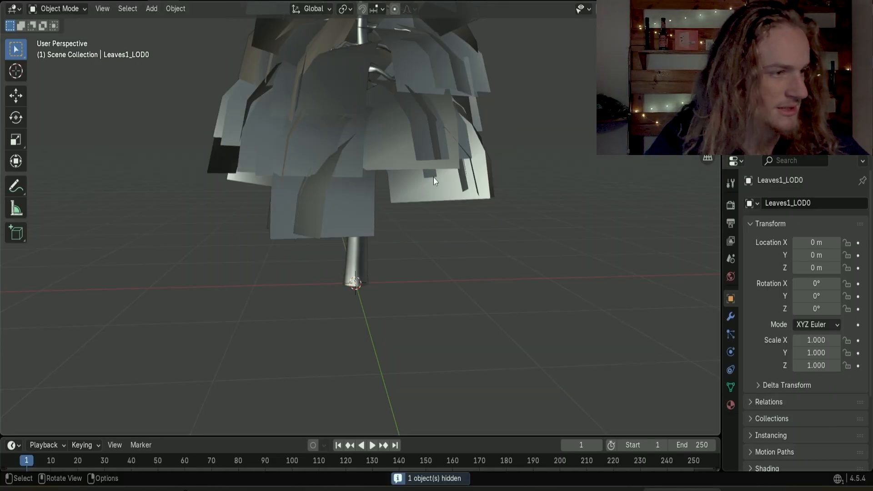
click(419, 133)
middle_drag(429, 152, 363, 217)
key(h)
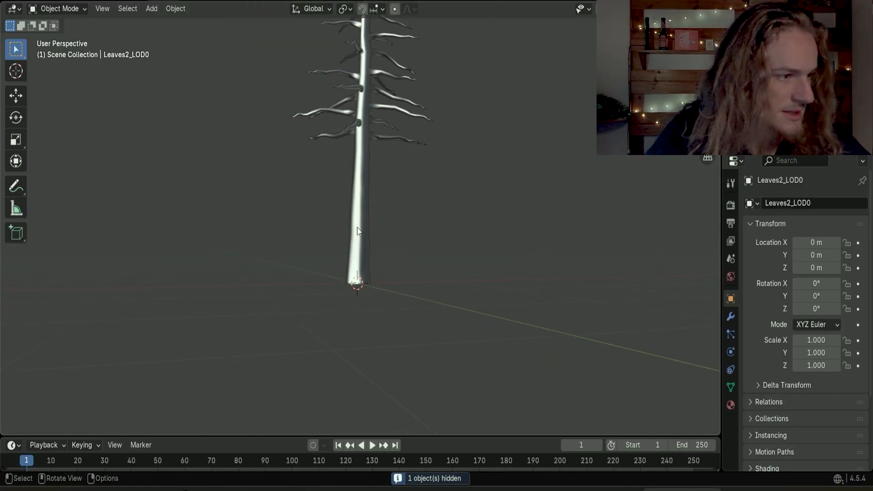
click(358, 230)
key(Tab)
middle_drag(392, 265, 585, 226)
scroll(490, 261, up, 5)
key(ctrl+r)
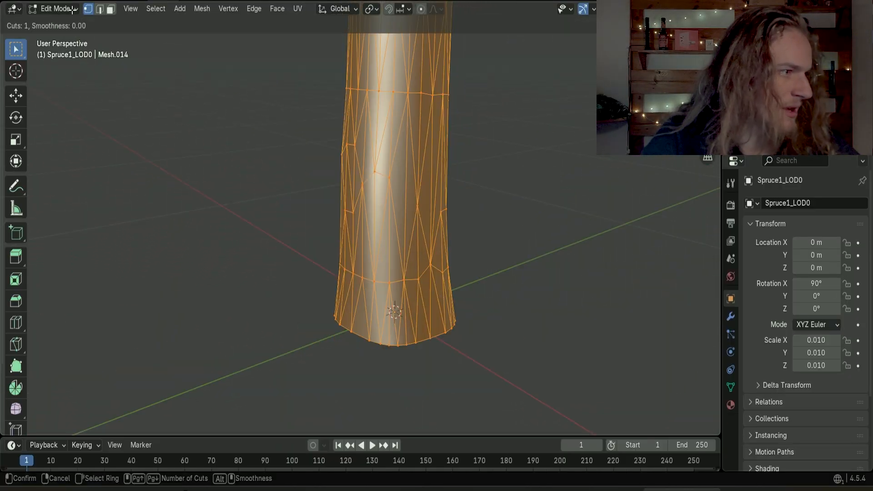
key(Escape)
click(53, 9)
click(61, 21)
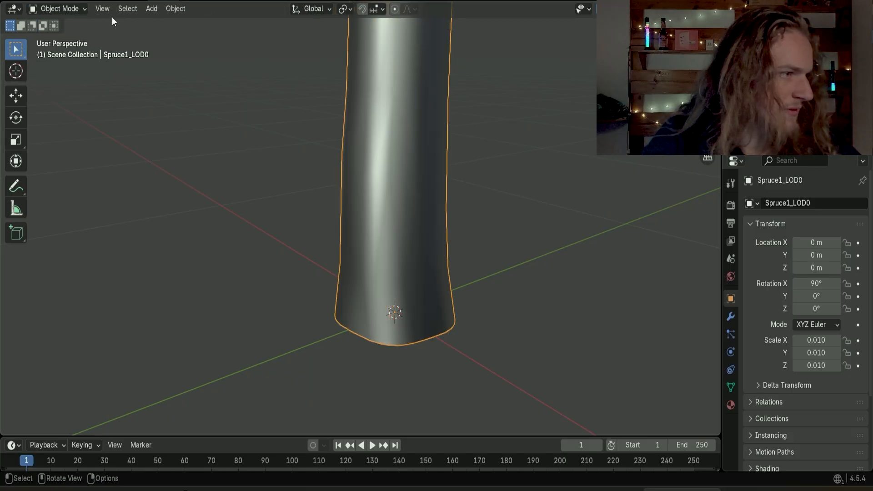
Add a cube at the base of the spruce trunk and scale it down to about 0.258
click(151, 8)
mouse_move(176, 23)
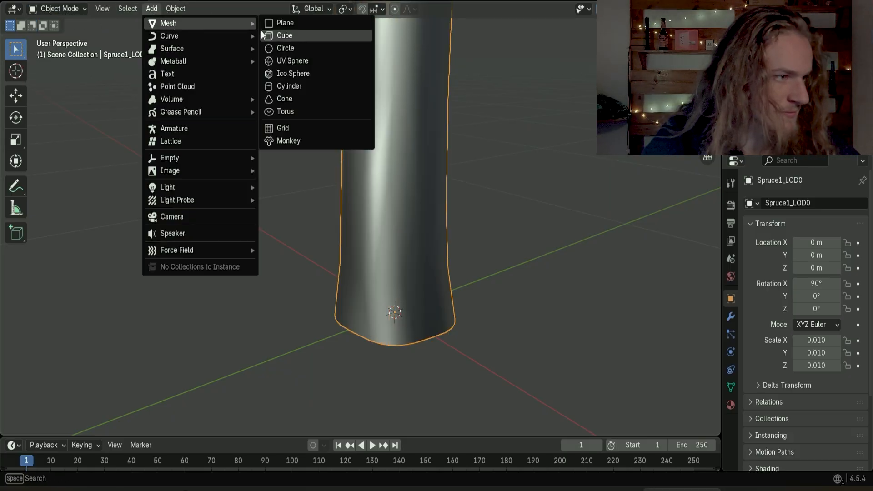
click(275, 35)
scroll(438, 276, down, 6)
key(s)
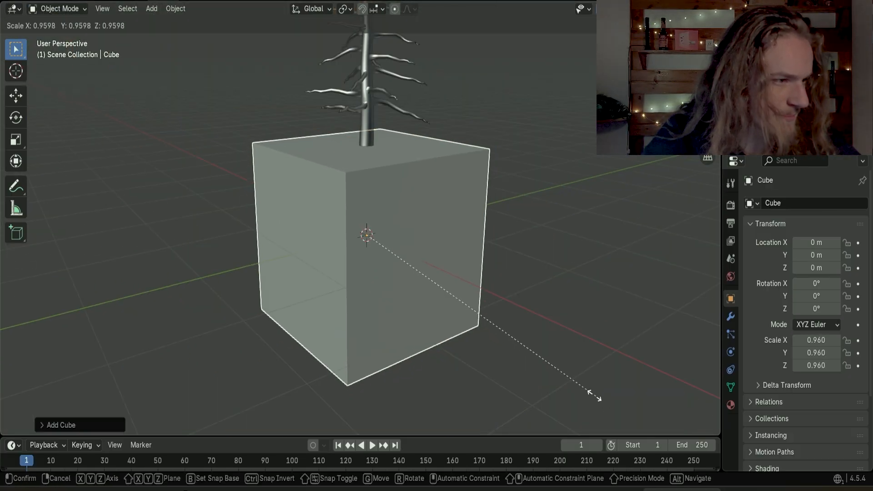
click(416, 295)
Rotate the cube to about -15° around the X axis and move it about 0.17 m down at the trunk's base
middle_drag(443, 277, 394, 243)
scroll(394, 244, up, 3)
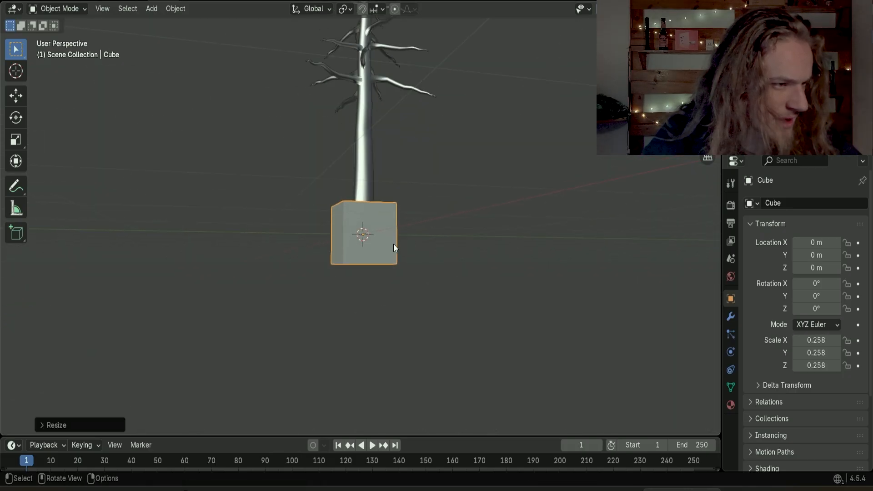
middle_drag(440, 259, 424, 274)
key(r)
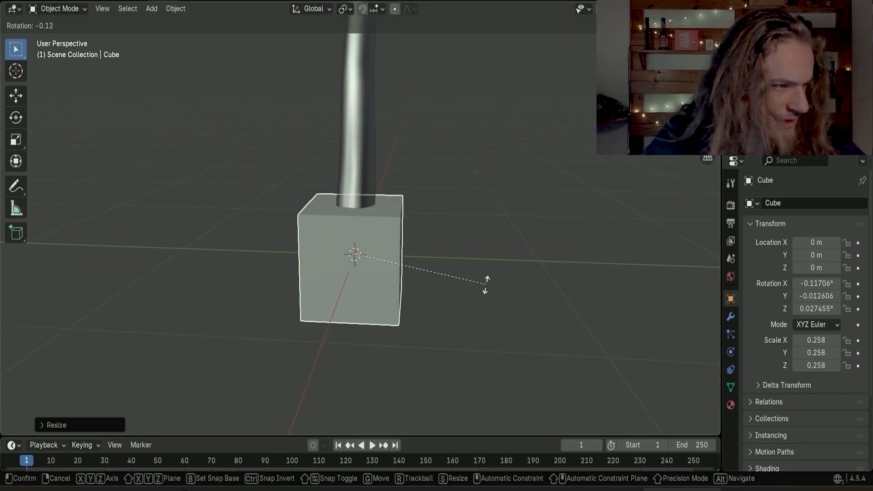
key(y)
key(x)
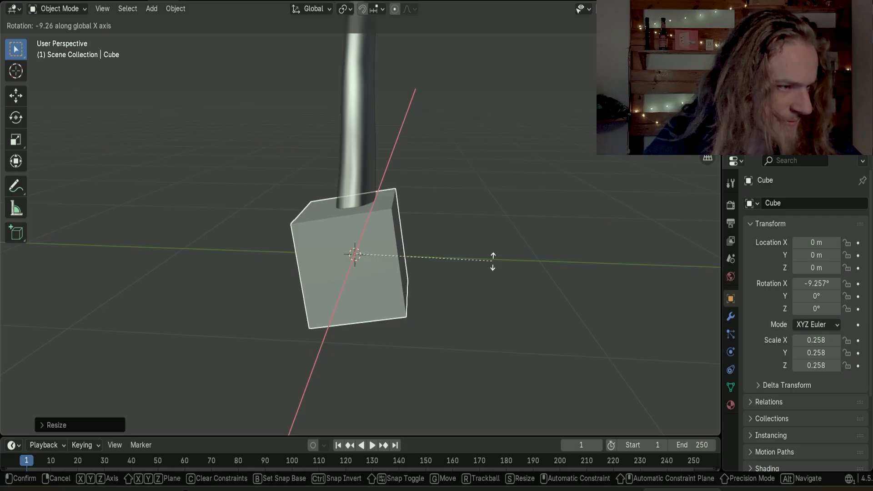
click(496, 252)
key(g)
click(512, 291)
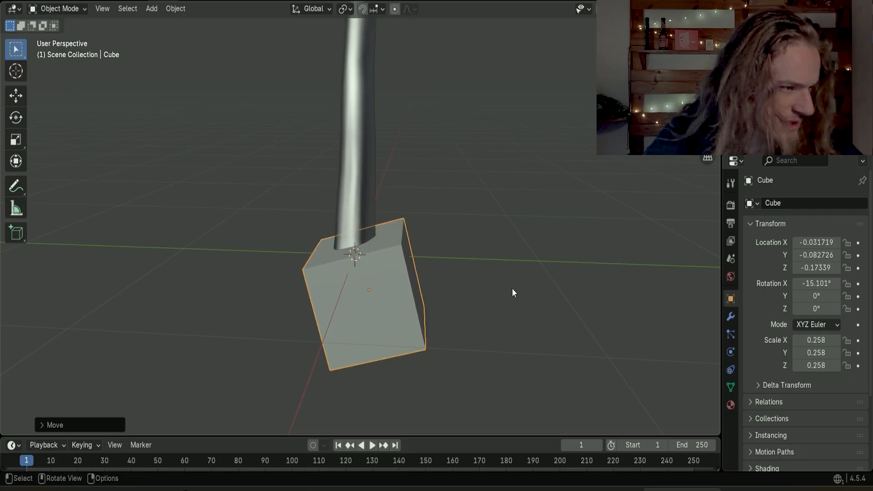
Adjust the cube's tilt around the X axis to about -11°
key(r)
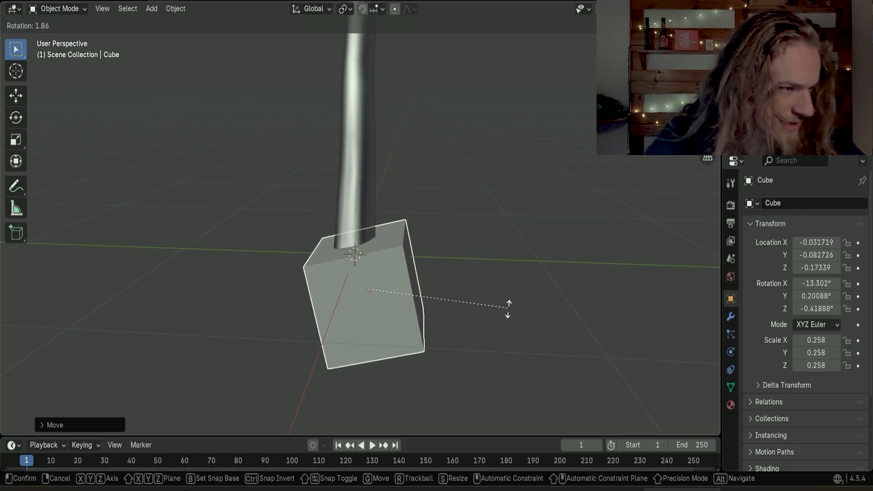
key(x)
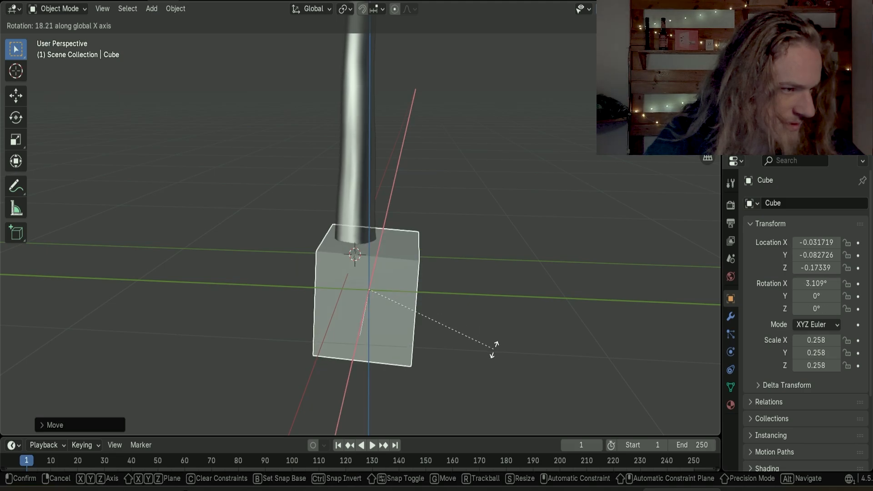
click(501, 317)
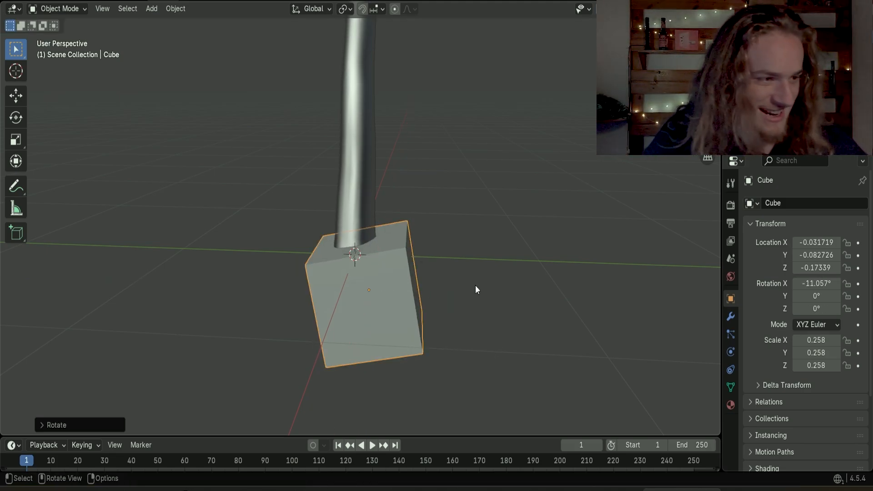
Raise the cube along the Z axis until it encloses the lower end of the spruce trunk
click(345, 192)
middle_drag(414, 232, 503, 222)
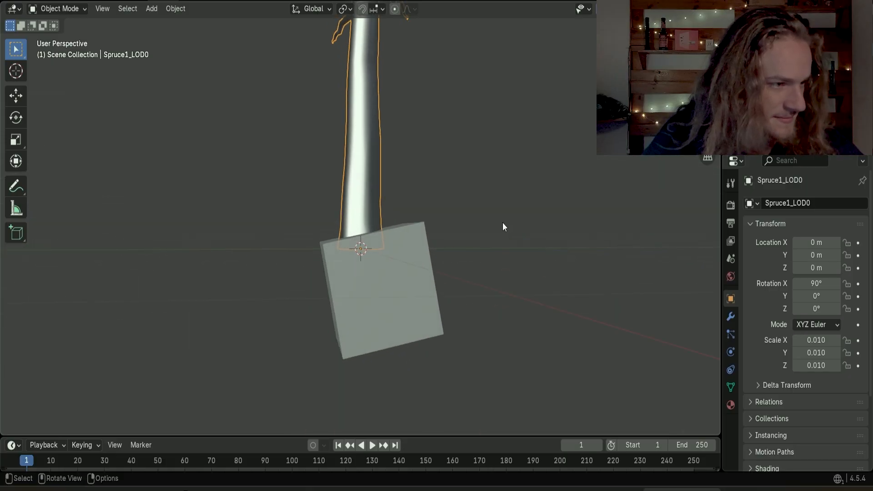
click(384, 303)
key(g)
key(z)
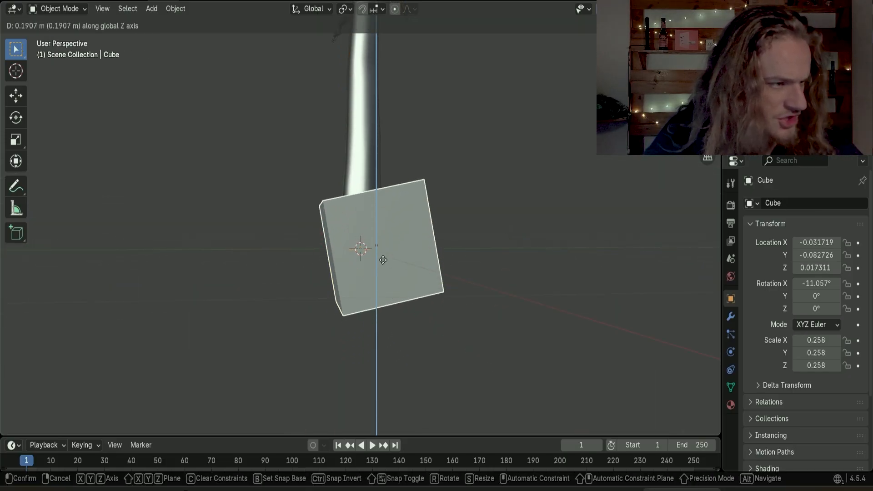
click(383, 247)
Add a Boolean modifier to the trunk object Spruce1_LOD0
click(369, 137)
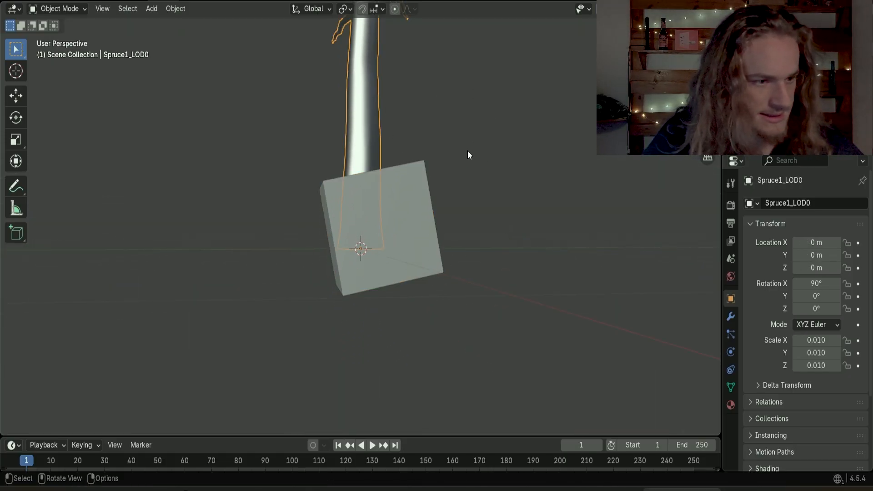
click(731, 317)
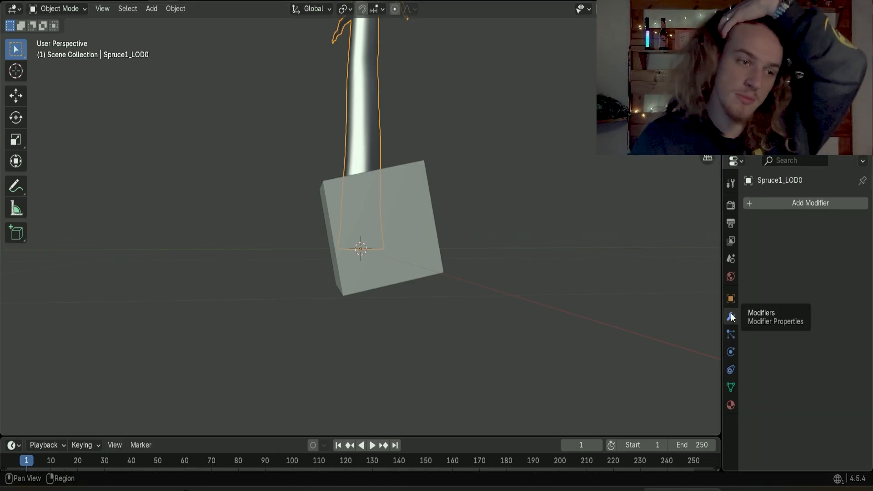
click(795, 203)
mouse_move(764, 233)
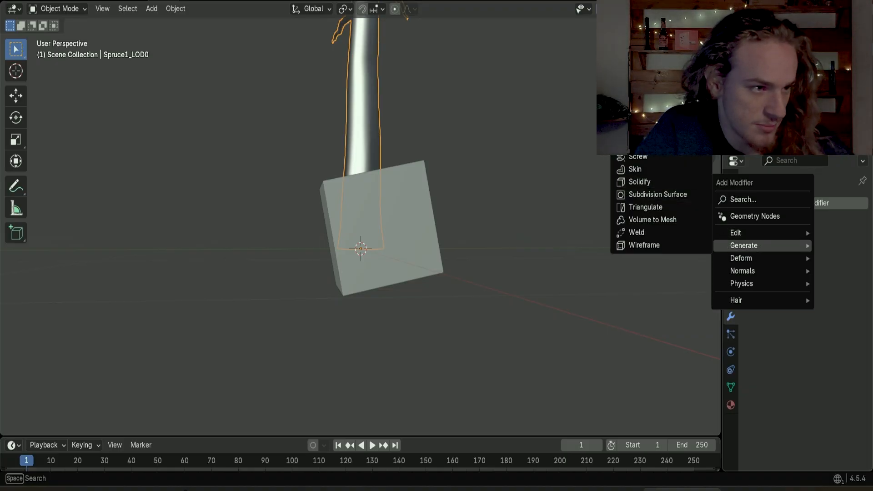
click(641, 55)
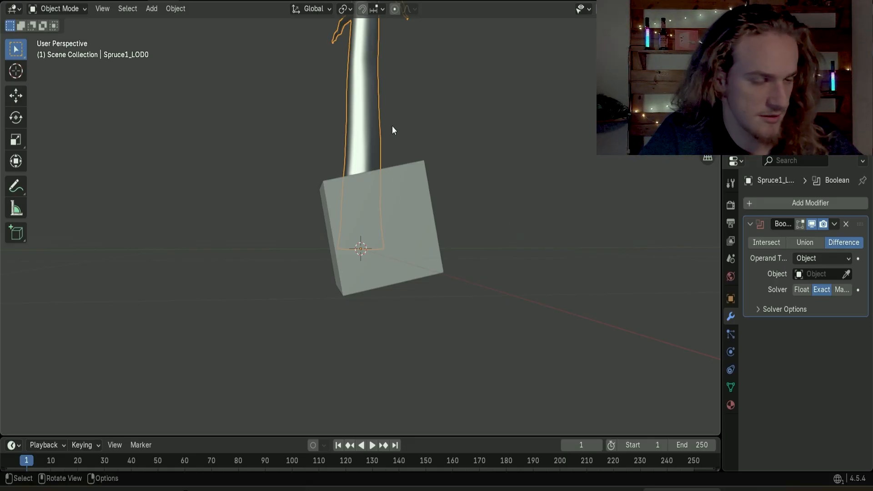
Duplicate the trunk together with its Boolean modifier in place and hide the copy
key(shift+d)
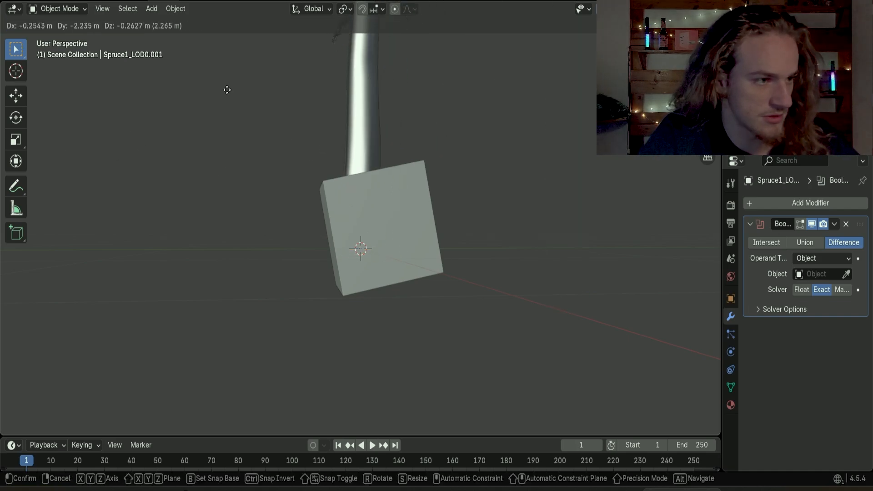
key(Escape)
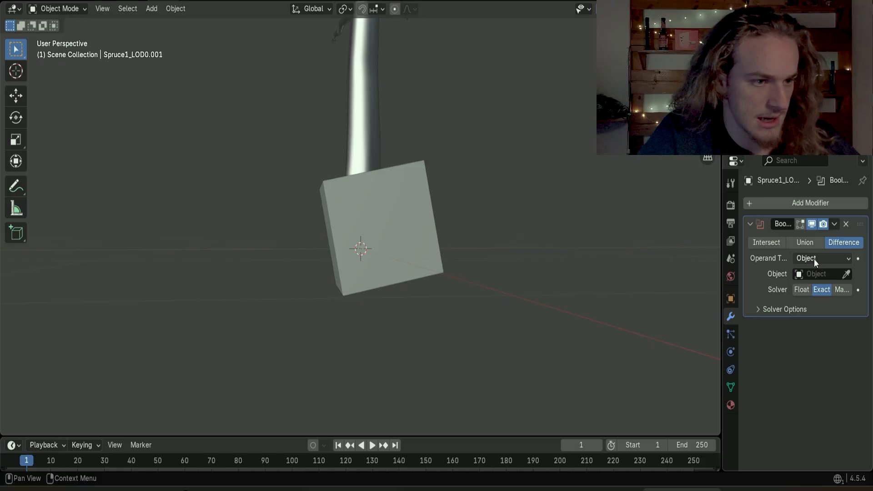
middle_drag(488, 205, 562, 241)
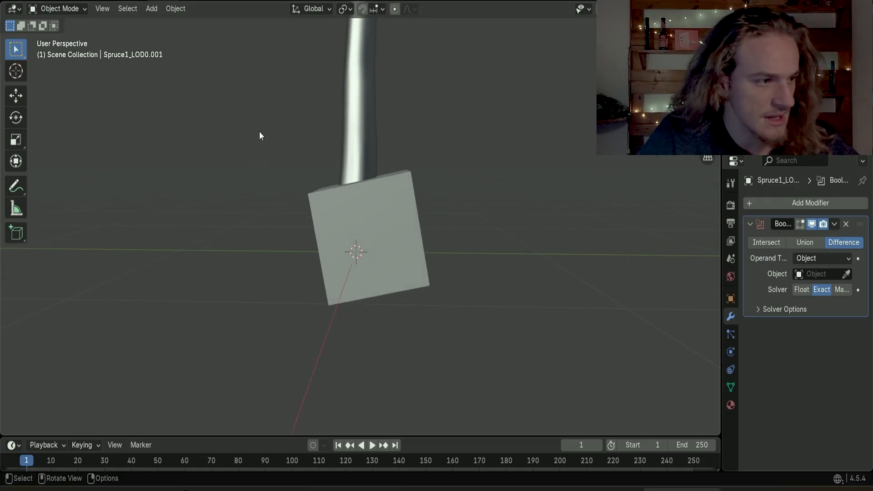
Assign the cube as the trunk's Boolean object, try the Union and Intersect operations, and return to Difference
click(357, 138)
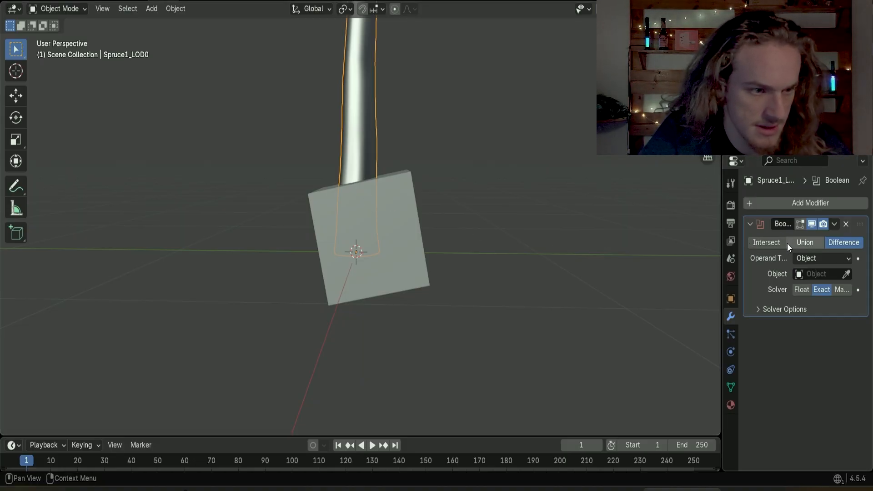
click(409, 223)
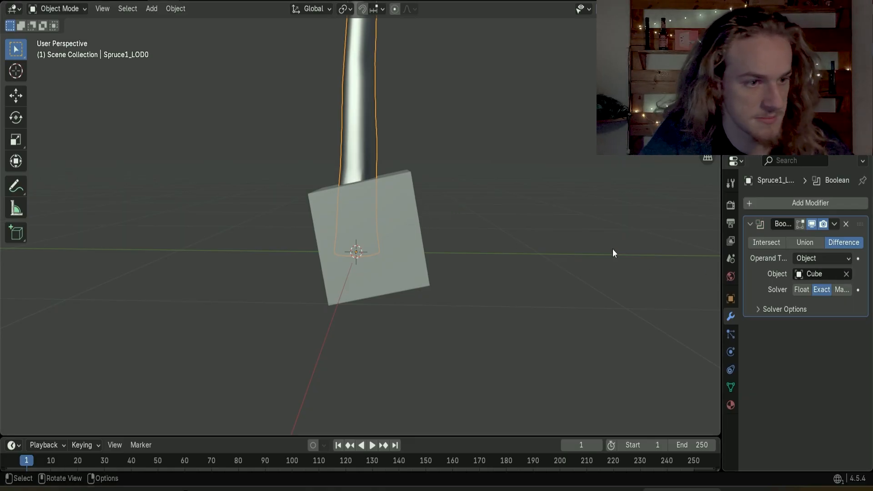
click(802, 248)
click(764, 242)
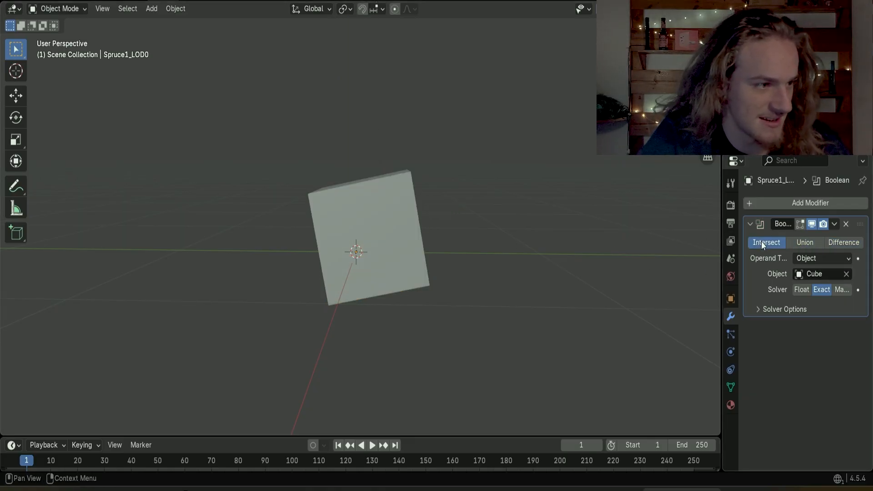
click(816, 242)
click(829, 244)
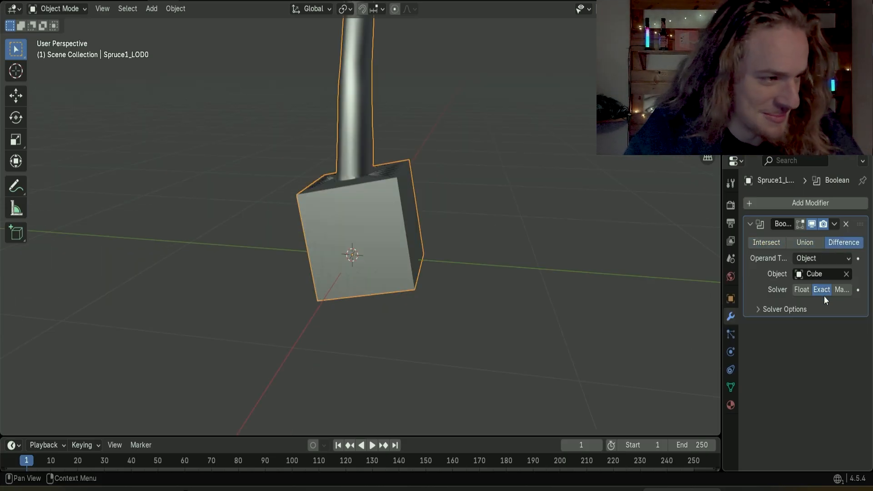
Switch the Boolean solver to Float and apply the modifier to the trunk
click(802, 290)
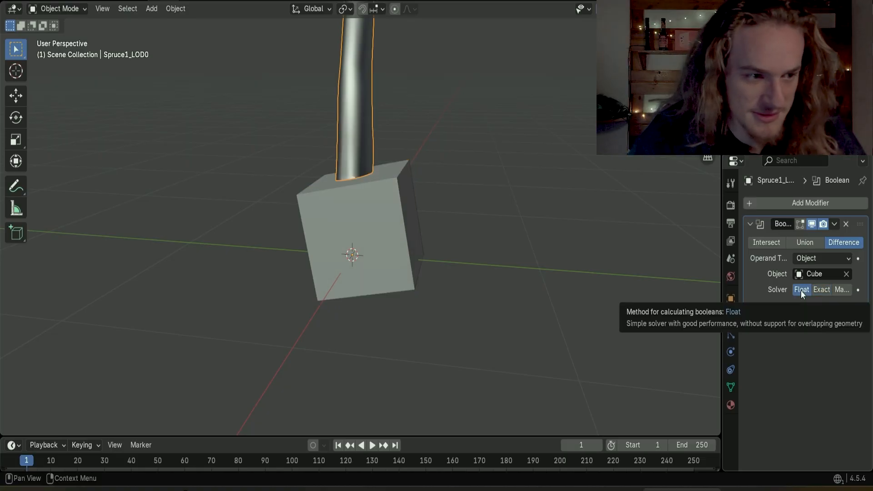
click(834, 224)
click(814, 236)
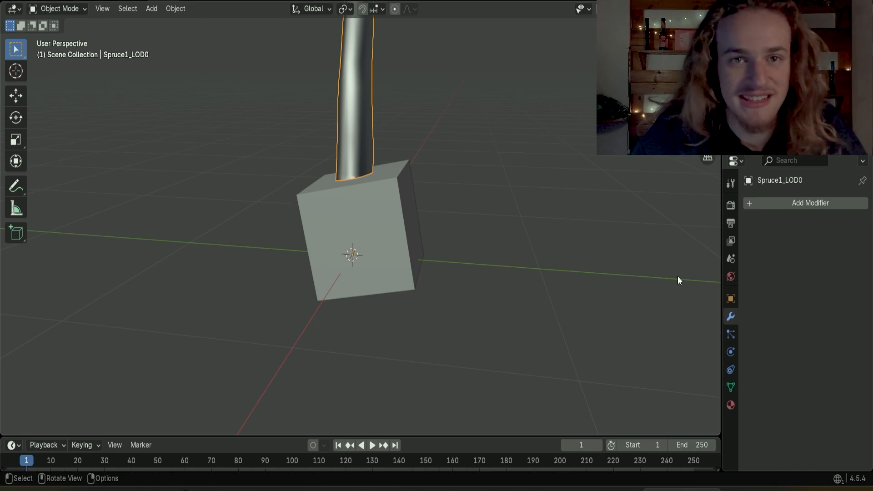
Move the cube about 0.67 m sideways, clear of the cut trunk
click(417, 265)
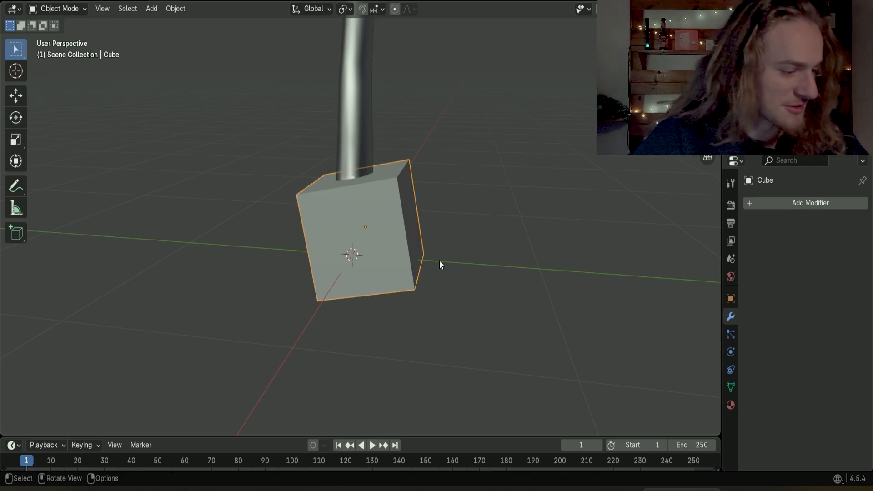
key(g)
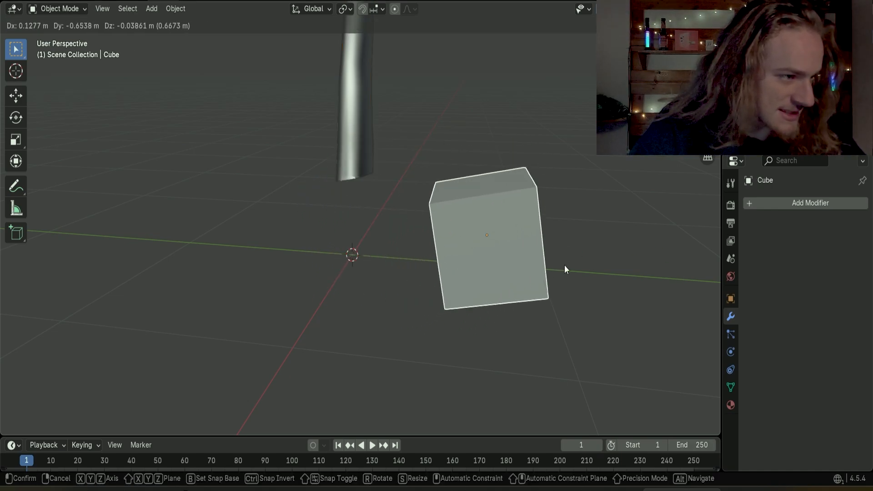
click(565, 269)
middle_drag(565, 269, 505, 257)
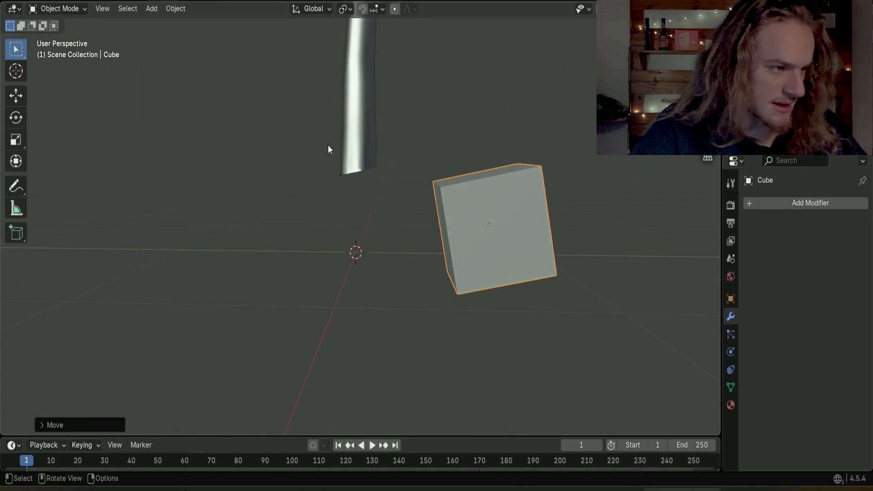
Open the cut trunk's mesh in Edit Mode and clear the vertex selection
scroll(328, 149, up, 3)
click(358, 133)
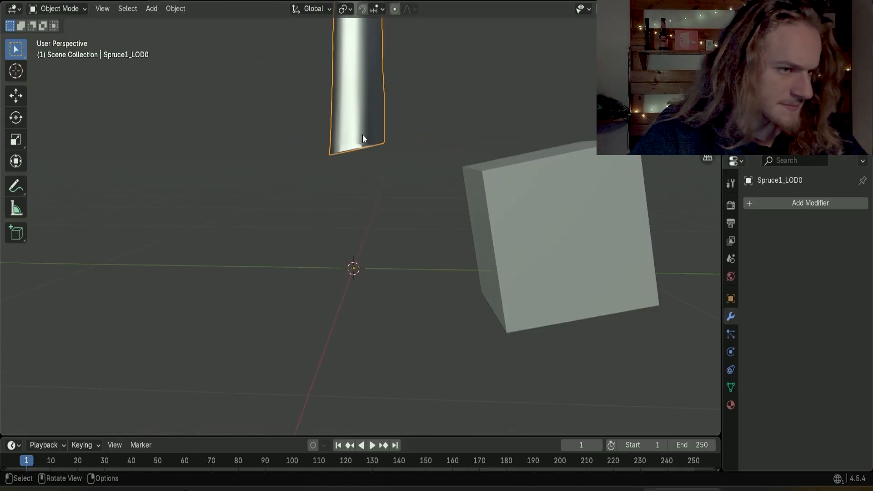
scroll(377, 139, down, 1)
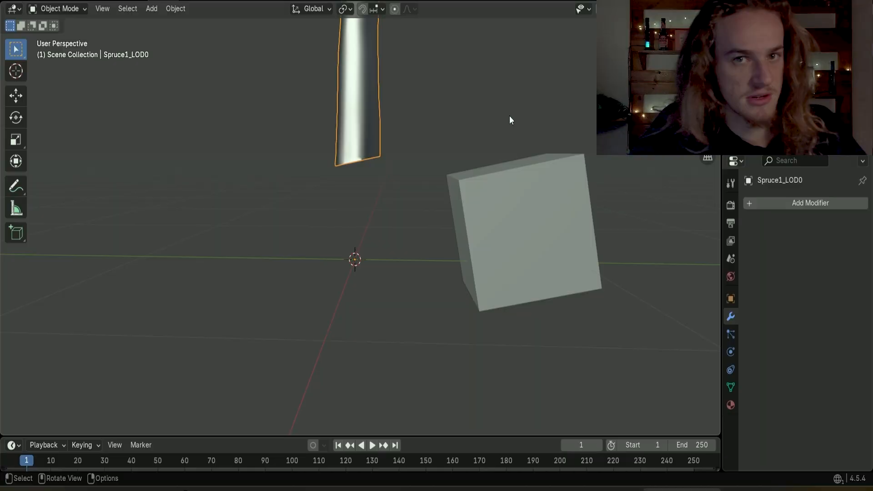
key(Tab)
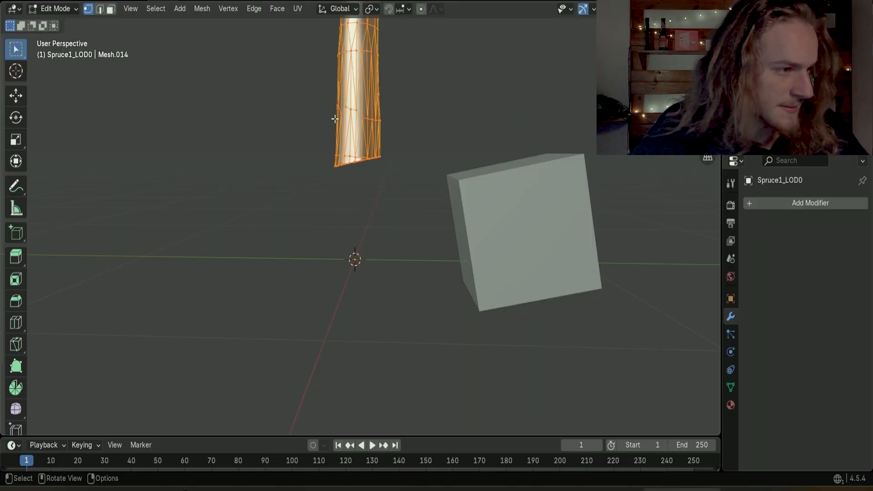
middle_drag(382, 156, 359, 199)
click(345, 65)
scroll(346, 66, up, 4)
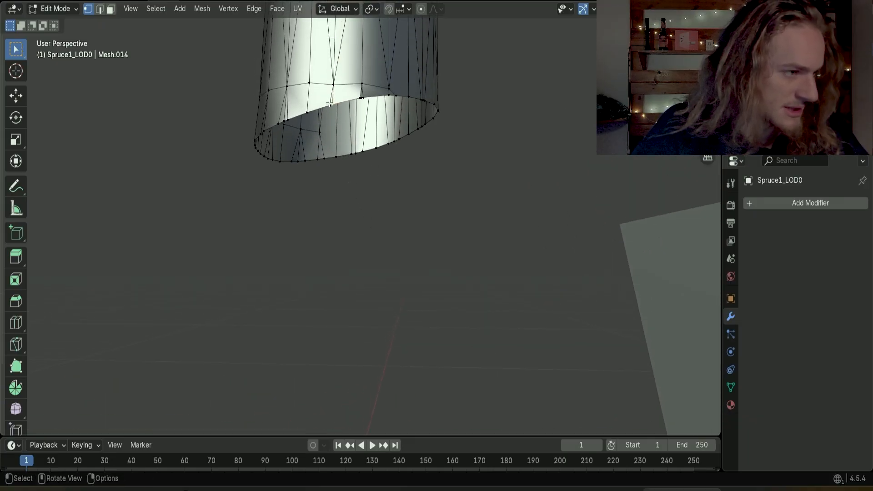
Circle-select the vertices around the trunk's slanted cut edge from the right side view and fill the opening with a face
key(KP_3)
key(c)
mouse_move(436, 169)
mouse_down()
mouse_move(277, 141)
mouse_move(313, 155)
mouse_up()
key(Escape)
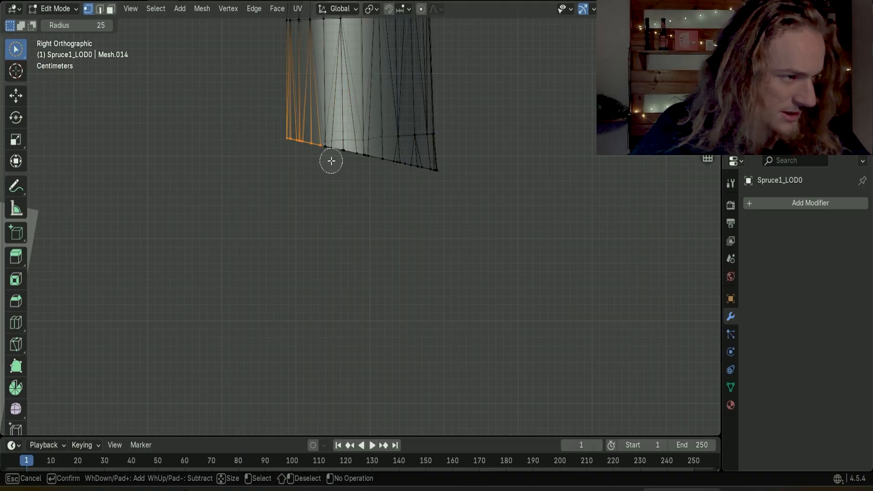
mouse_move(352, 161)
mouse_down()
mouse_move(427, 175)
mouse_move(454, 191)
mouse_up()
middle_drag(455, 191, 354, 197)
key(Tab)
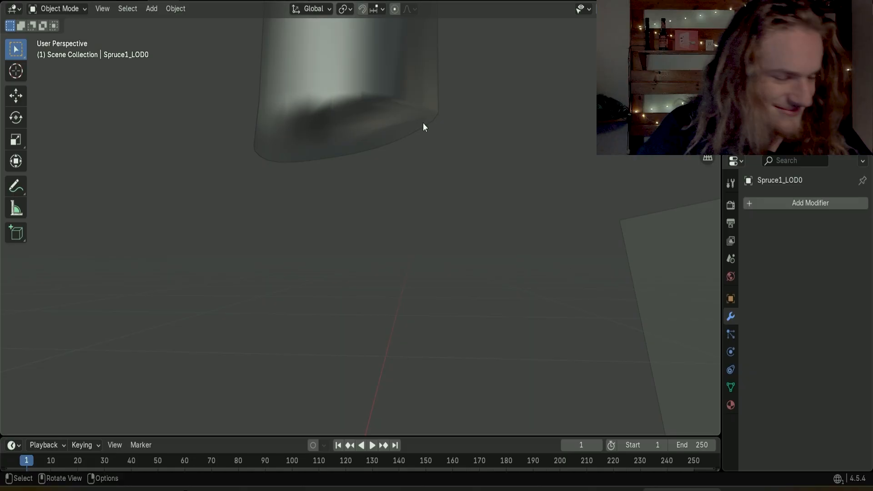
Unhide the full-length trunk copy Spruce1_LOD0.001
scroll(423, 129, down, 9)
middle_drag(442, 138, 441, 188)
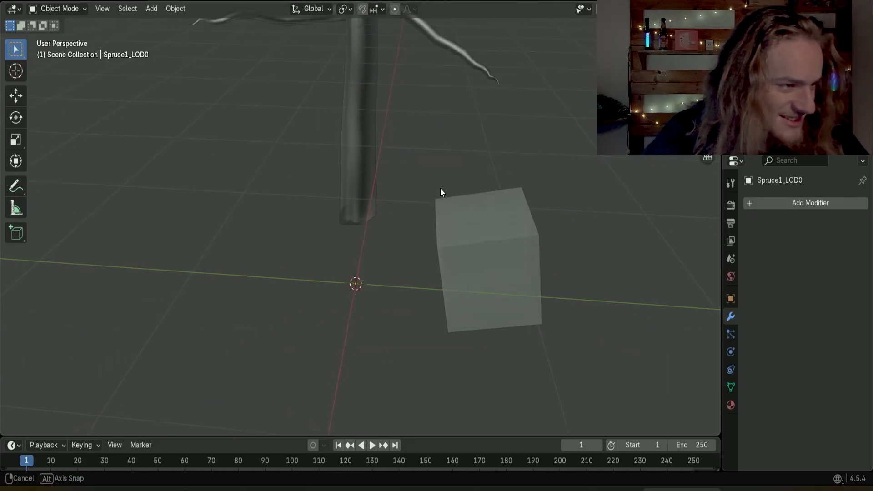
scroll(439, 195, down, 5)
scroll(430, 204, up, 1)
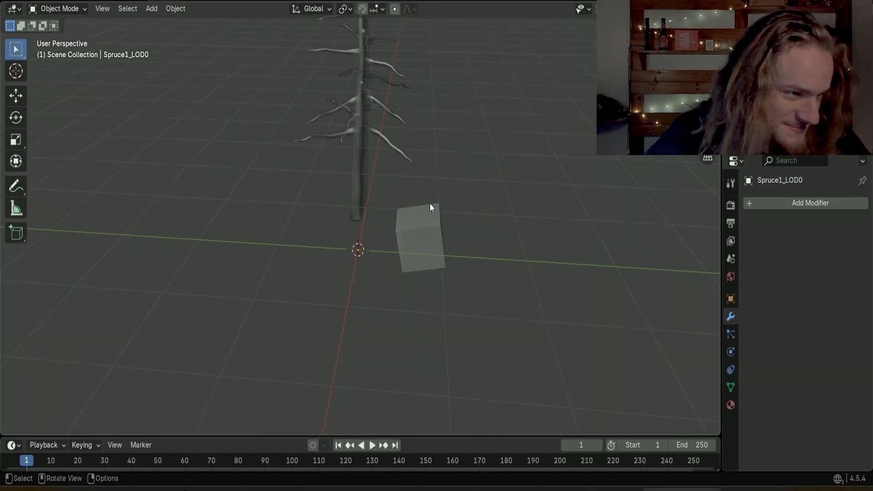
scroll(430, 203, up, 6)
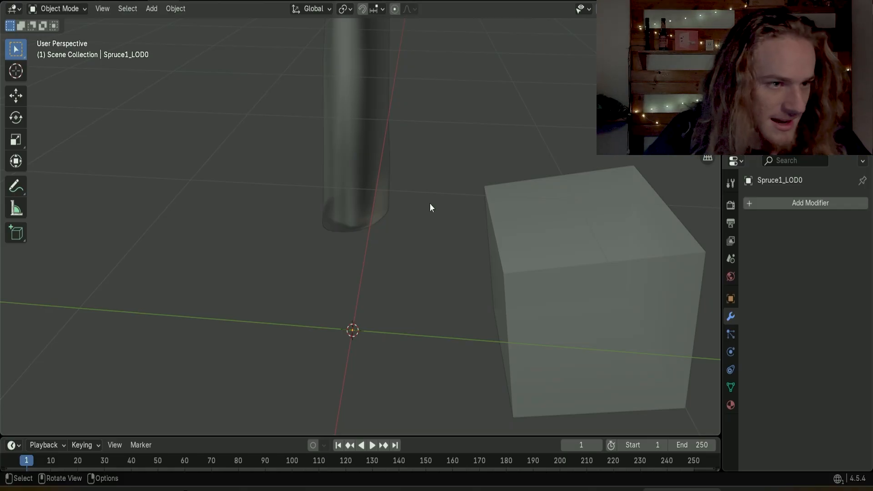
middle_drag(425, 209, 385, 190)
click(851, 82)
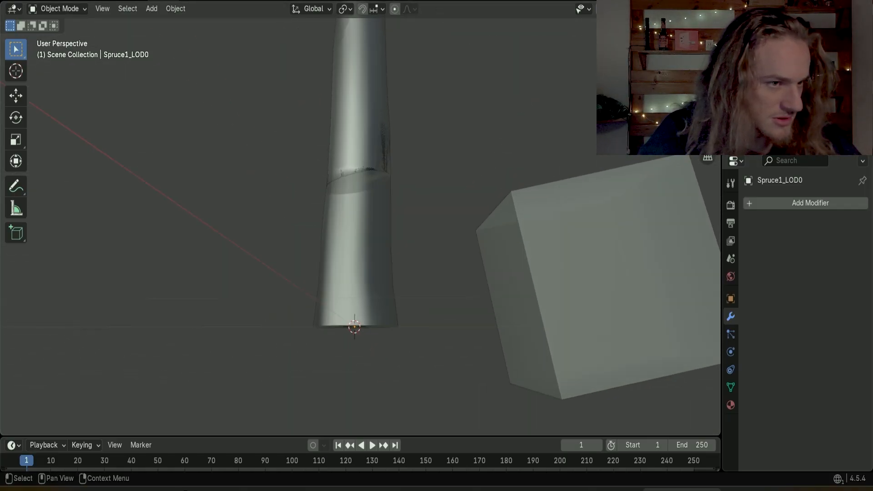
Duplicate the full-length trunk Spruce1_LOD0.001 in place
click(364, 97)
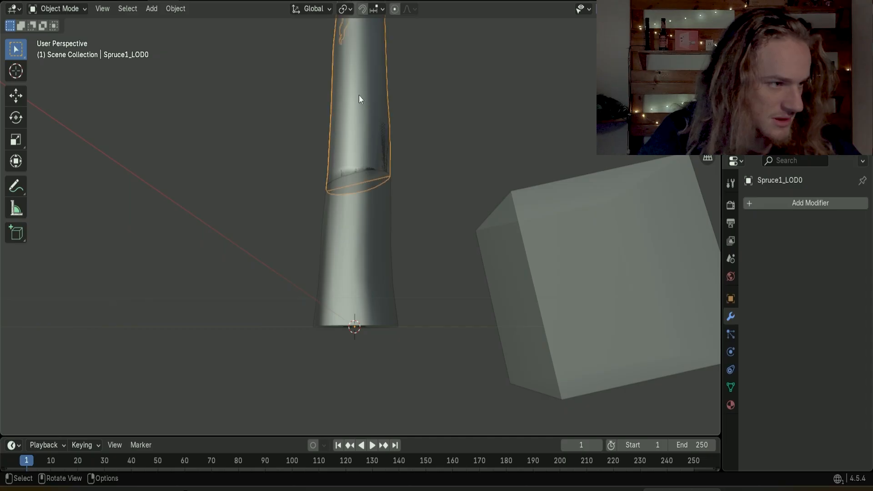
click(358, 250)
middle_drag(529, 163, 529, 196)
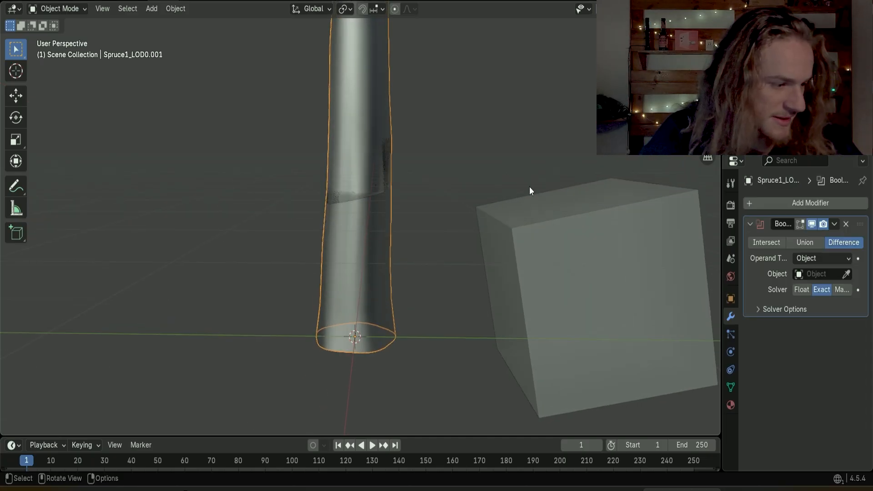
key(shift+d)
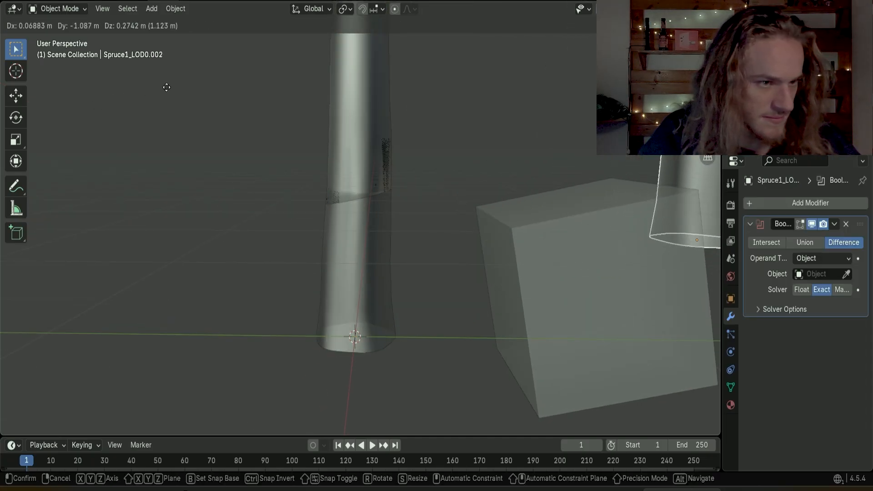
key(Escape)
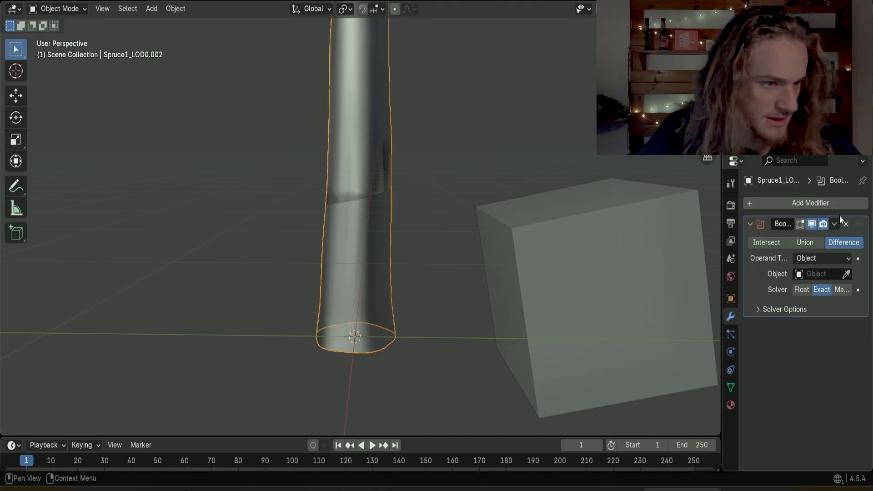
Try a Boolean Difference on the full-length trunk copy Spruce1_LOD0.002 with the upper trunk Spruce1_LOD0 as the cutting object
click(397, 105)
click(369, 113)
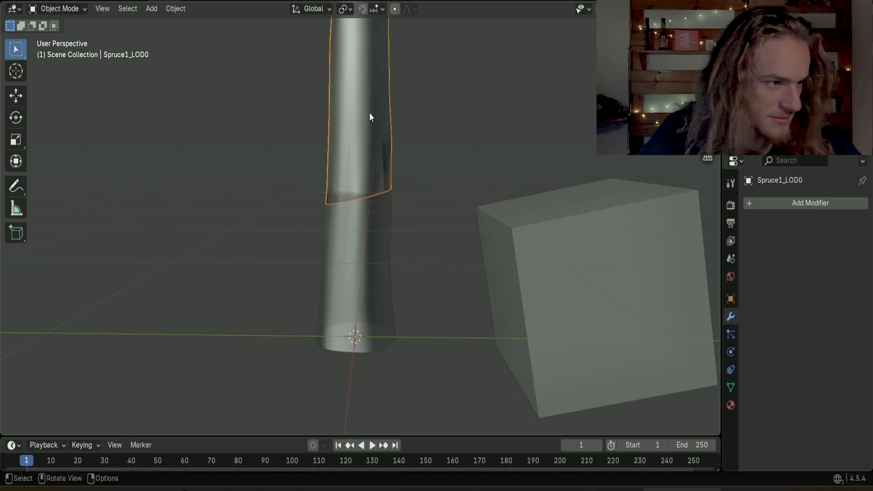
click(327, 289)
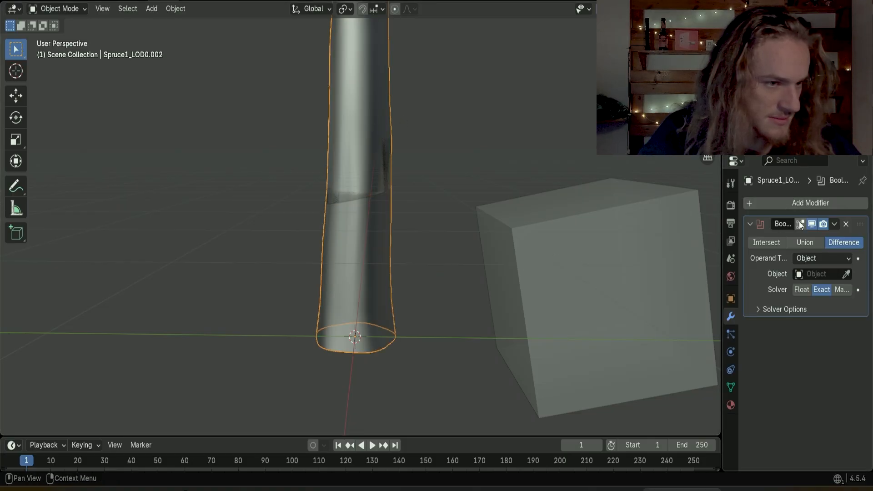
click(847, 275)
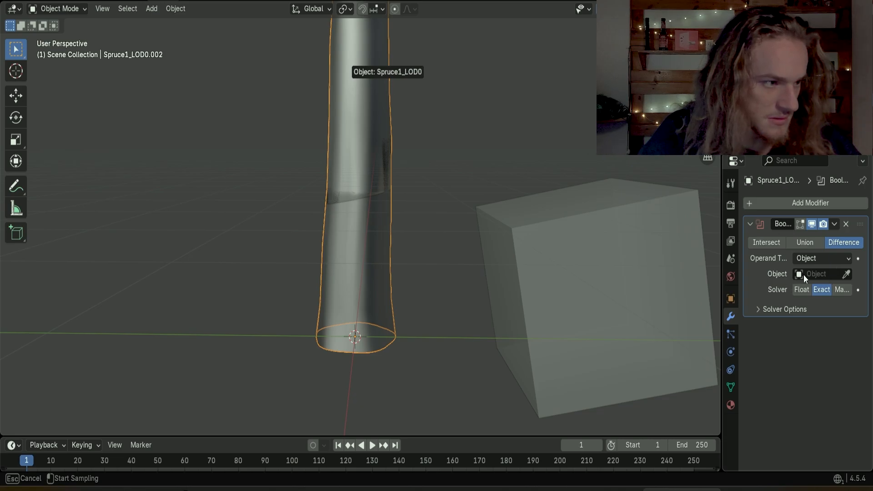
click(354, 89)
click(820, 274)
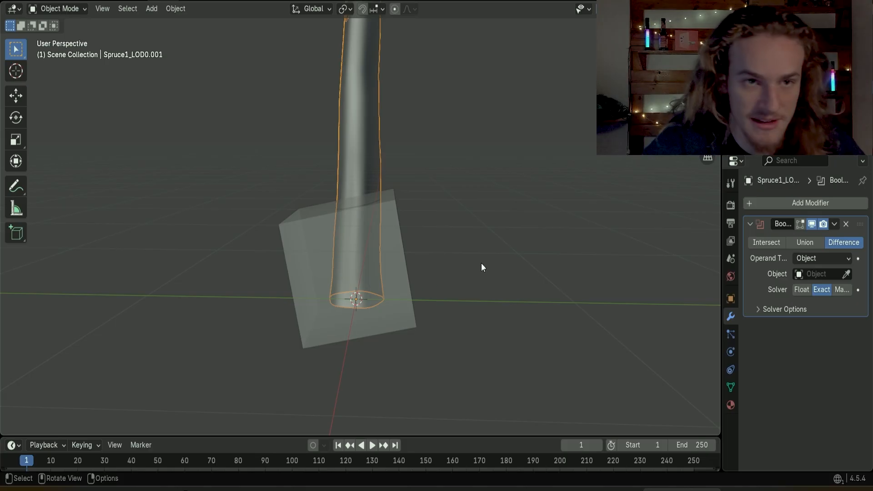
Assign Cube as the object of the Boolean modifier on Spruce1_LOD0.001 and set the solver to Float
click(481, 264)
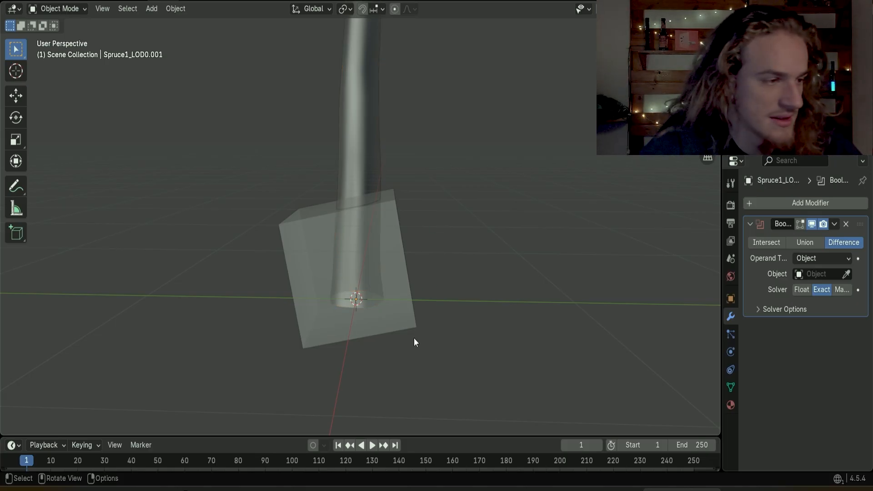
click(378, 173)
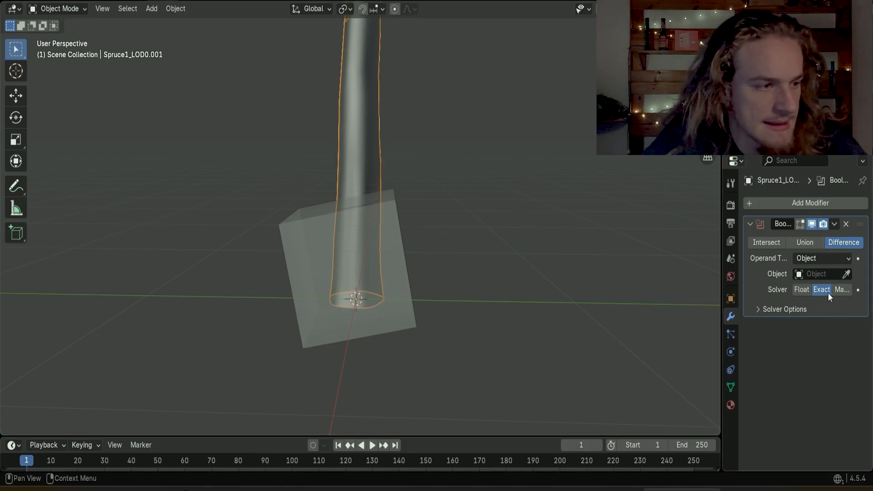
click(847, 274)
click(417, 311)
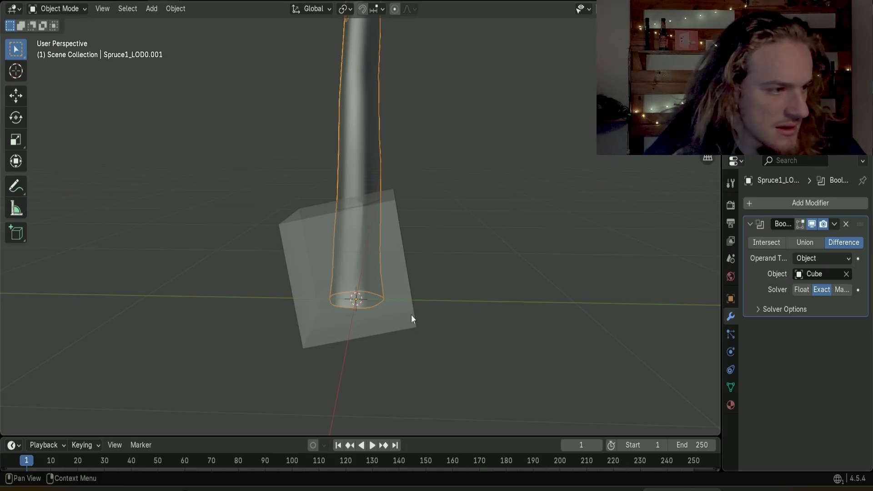
click(802, 290)
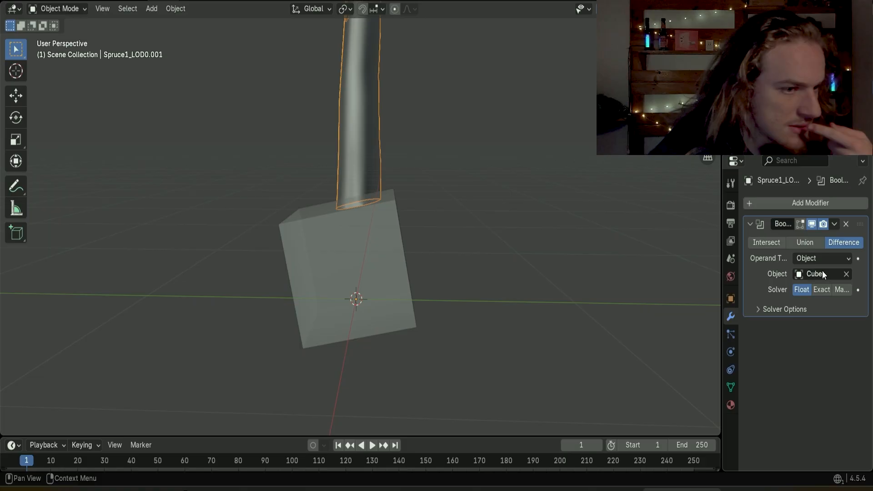
Switch the trunk's Boolean operation to Intersect, apply the modifier, and delete the cutting cube
click(771, 246)
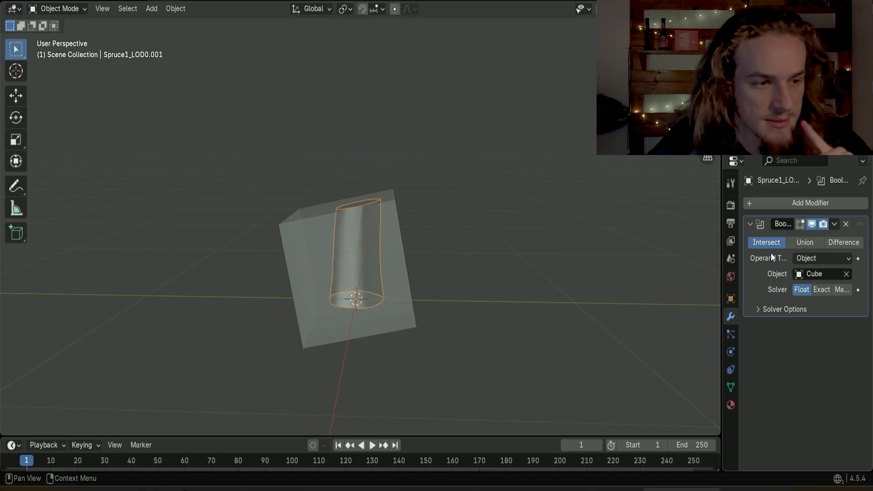
click(834, 225)
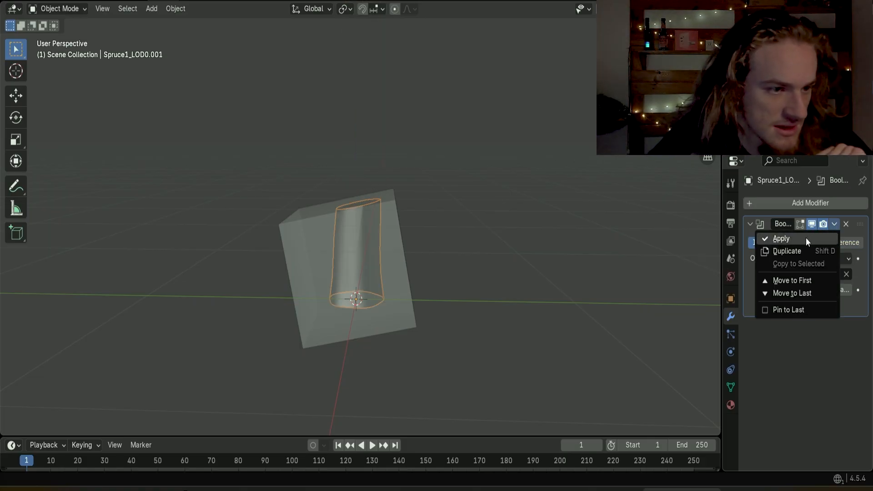
click(806, 238)
click(371, 316)
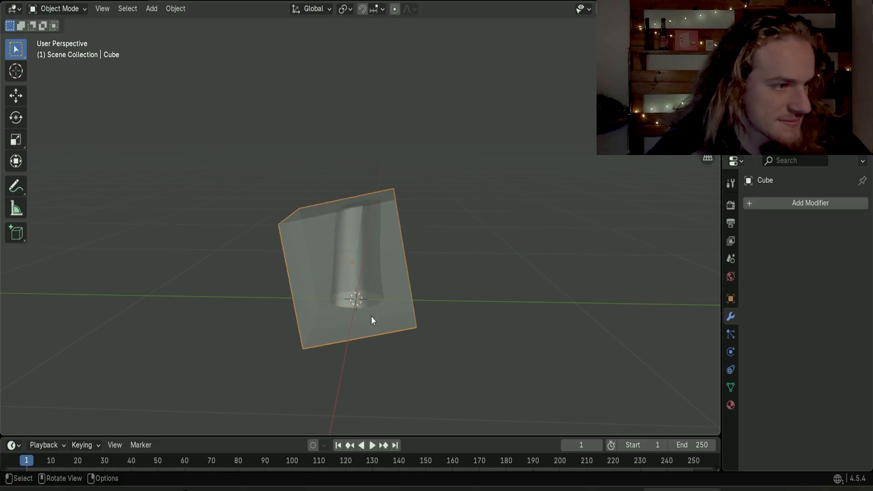
key(Delete)
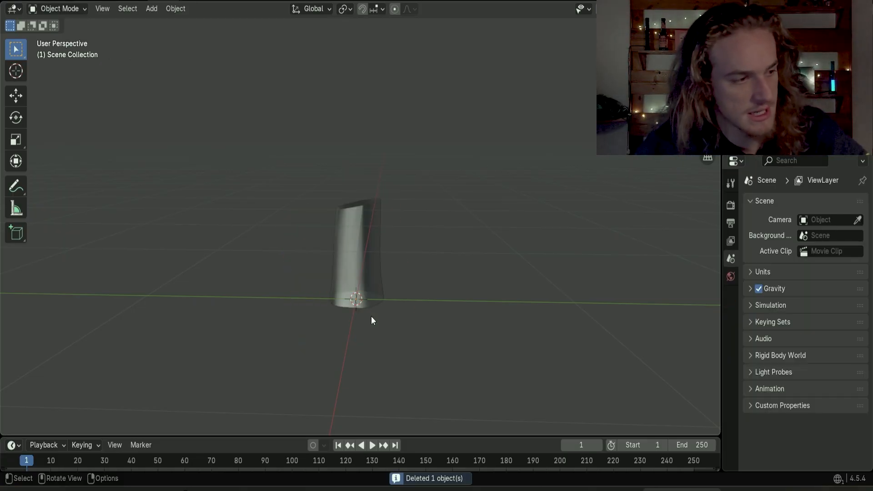
Open the lower trunk piece Spruce1_LOD0.001 in Edit Mode and close its slanted cut opening with a face
middle_drag(391, 334, 416, 251)
click(381, 263)
key(Tab)
key(c)
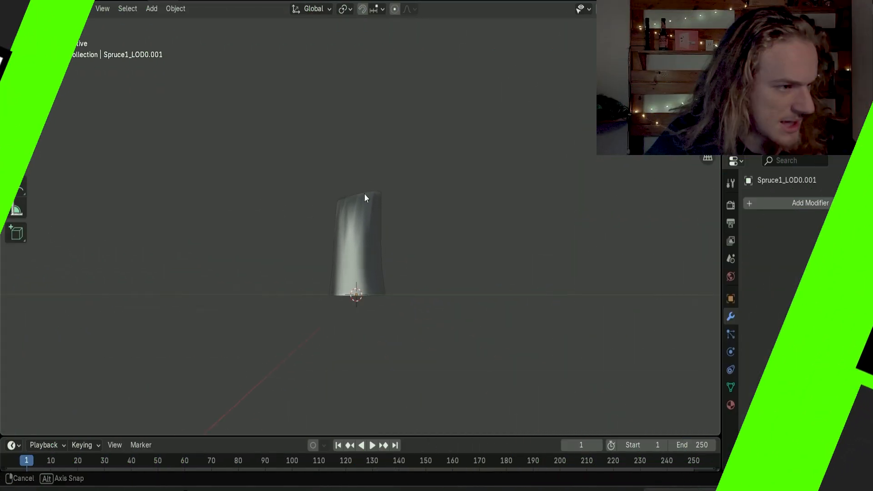
middle_drag(365, 196, 369, 207)
Unhide the upper trunk and the leaves so the whole tree is shown
key(alt+h)
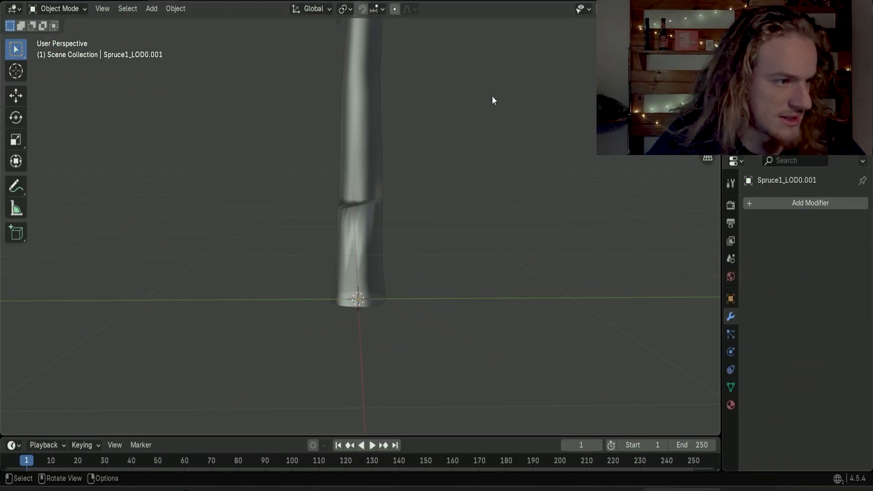
scroll(473, 111, down, 9)
middle_drag(633, 332, 627, 304)
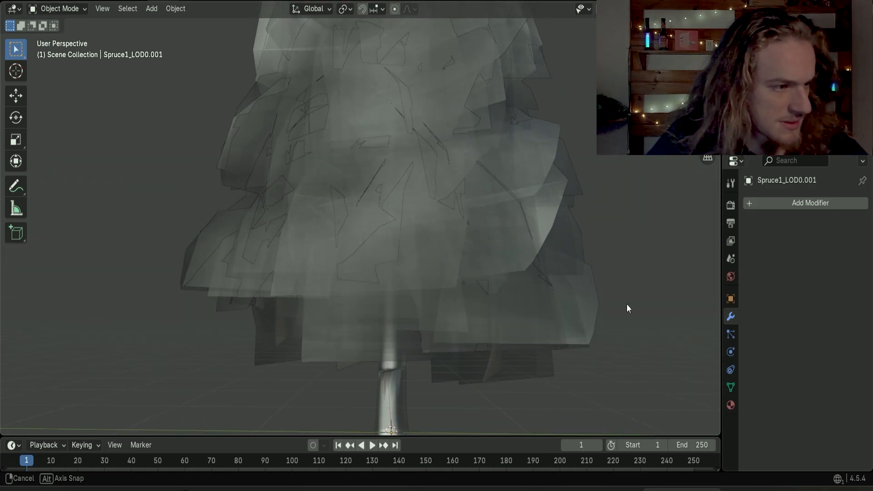
scroll(627, 306, down, 3)
Select the leaves object Leaves1_LOD0 and check its dimensions in the transform properties
click(431, 165)
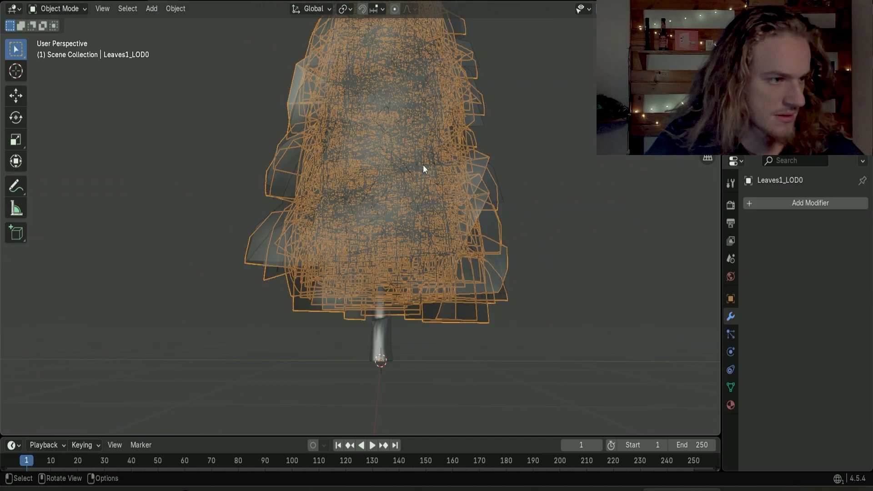
scroll(478, 177, down, 3)
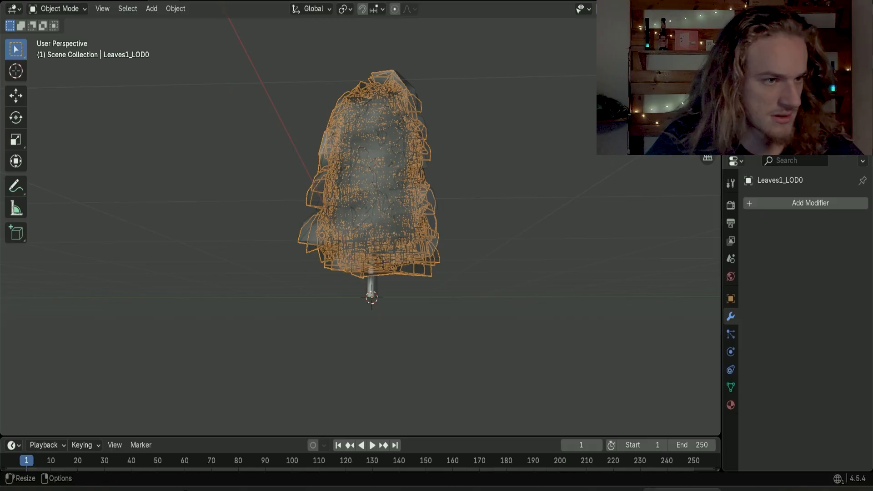
key(n)
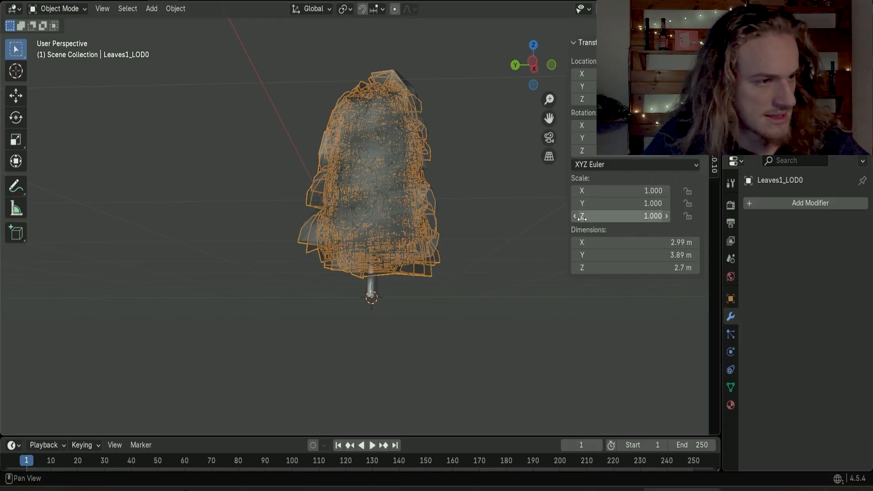
click(592, 268)
click(505, 317)
click(504, 334)
key(n)
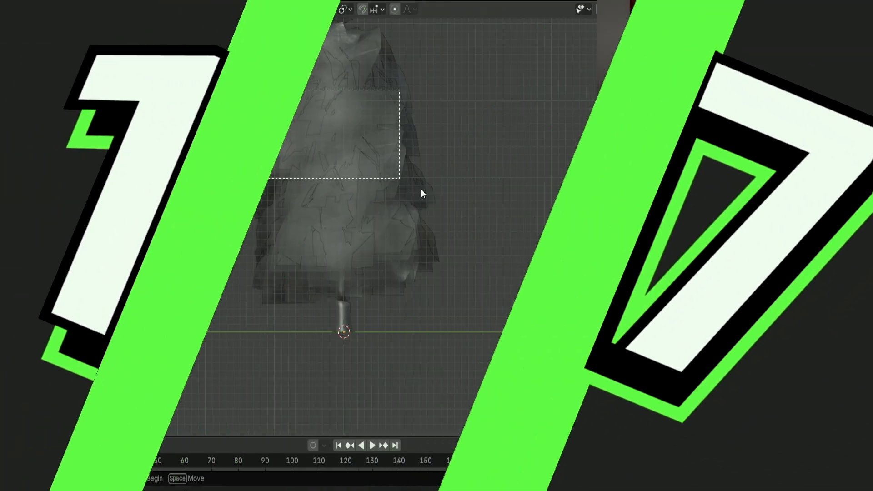
Join the leaves and the upper trunk into one object with Leaves1_LOD0 as the active object
drag(421, 189, 449, 203)
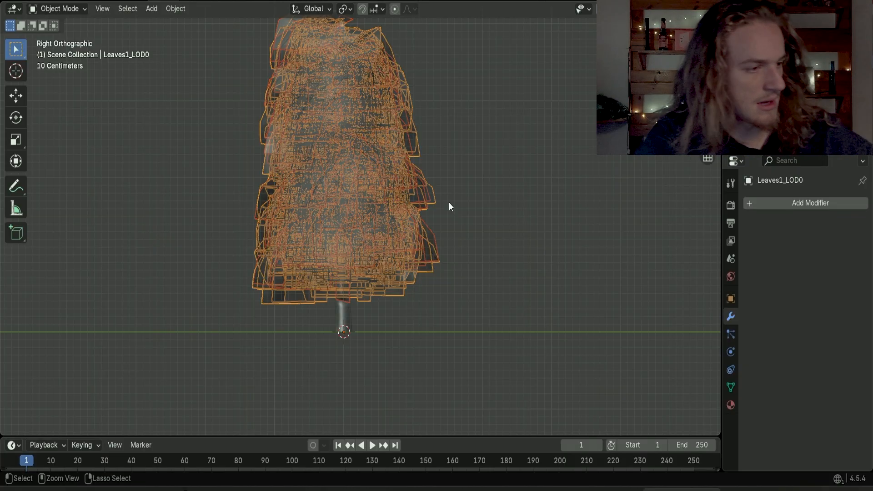
key(ctrl+j)
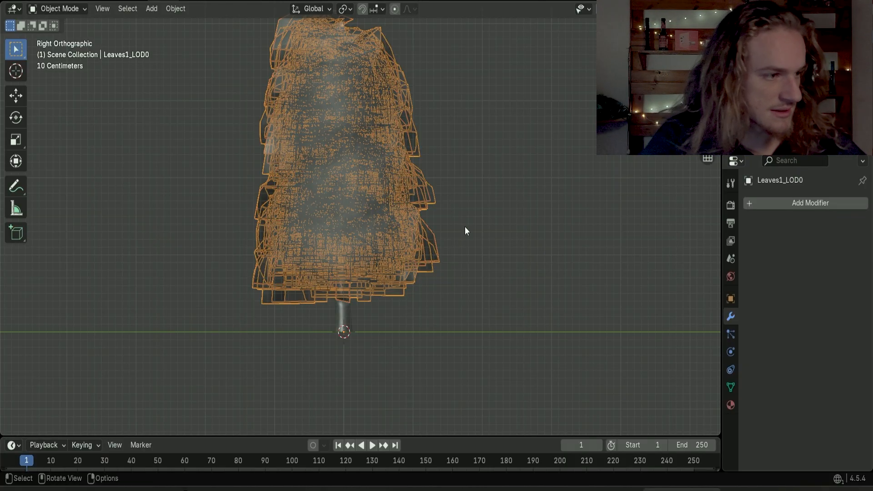
click(457, 239)
middle_drag(454, 244, 437, 185)
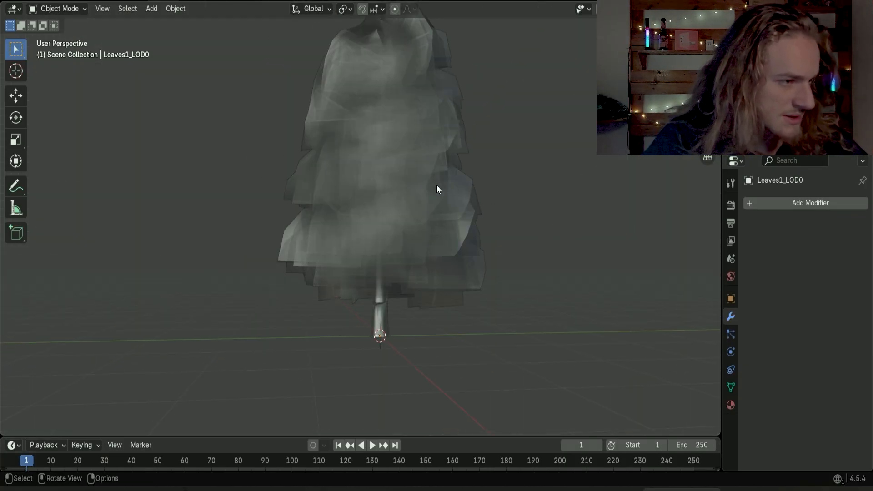
Test-move the joined crown and the lower trunk piece one after the other, cancelling each move
click(407, 188)
key(g)
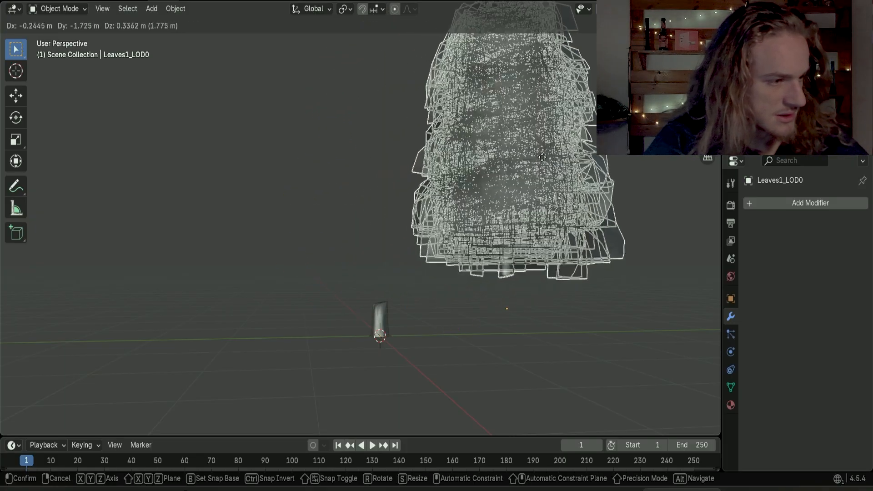
right_click(400, 225)
click(383, 324)
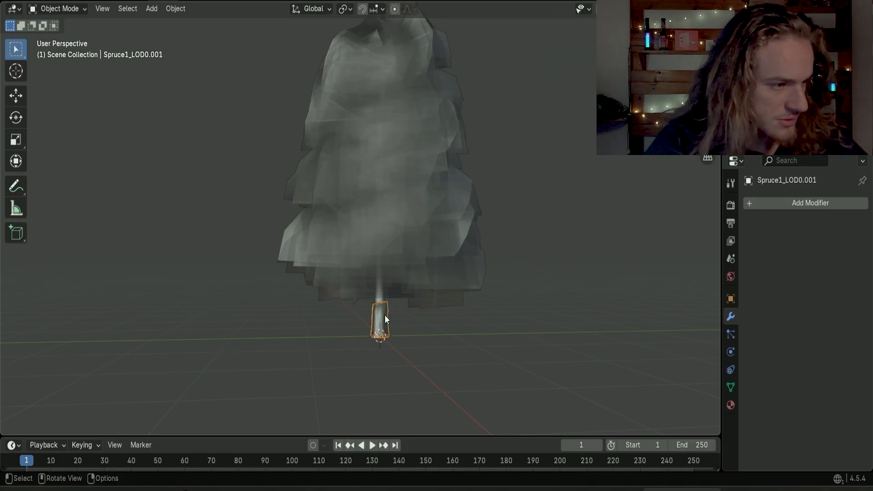
key(g)
right_click(458, 335)
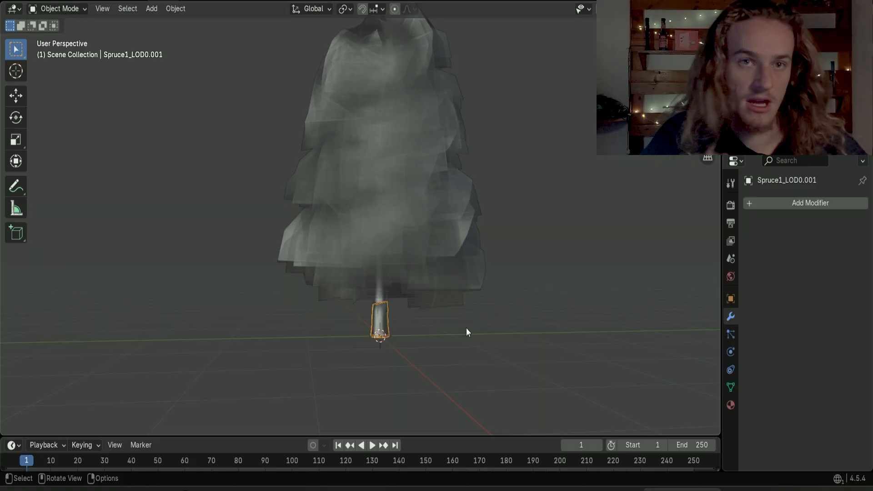
Export the scene as an FBX file named Spruce_1_chopped.fbx in the Source\Models\Spruce folder
click(26, 1)
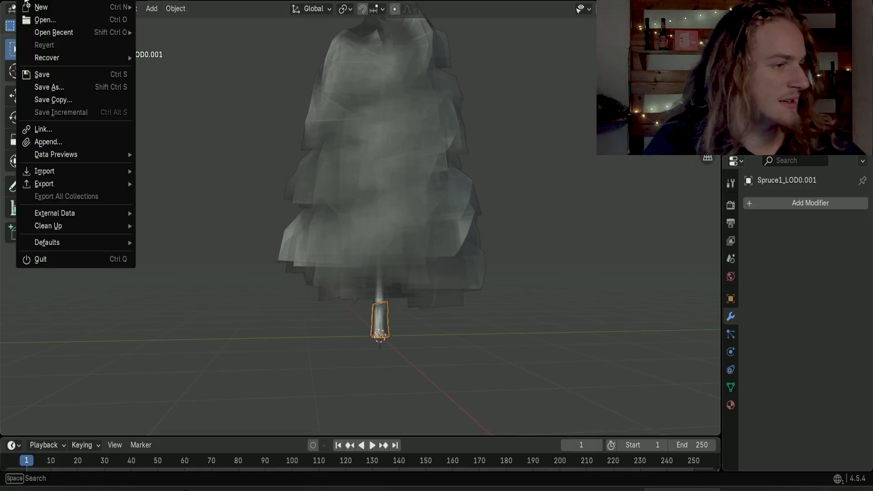
mouse_move(62, 187)
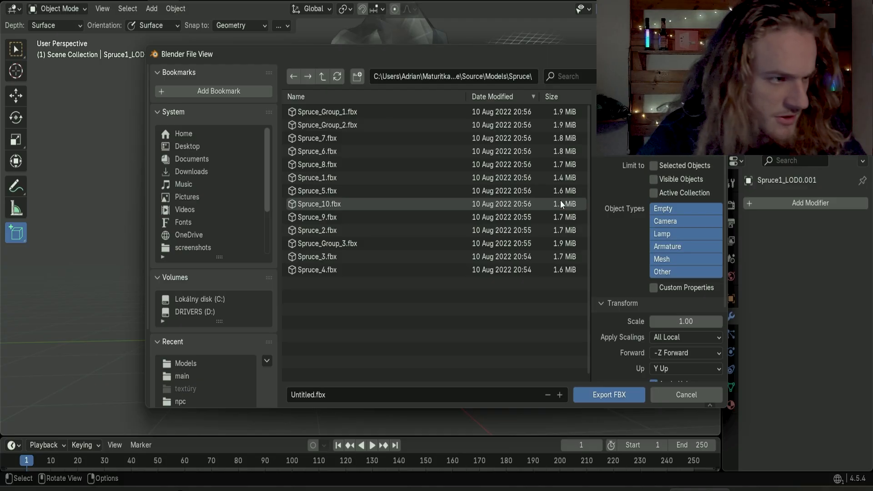
click(313, 395)
click(314, 395)
key(BackSpace)
key(BackSpace)
key(BackSpace)
key(BackSpace)
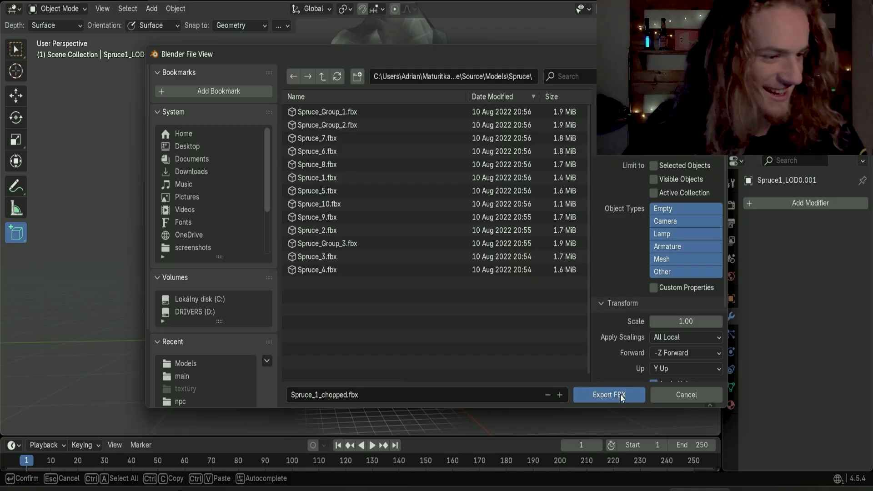
click(620, 394)
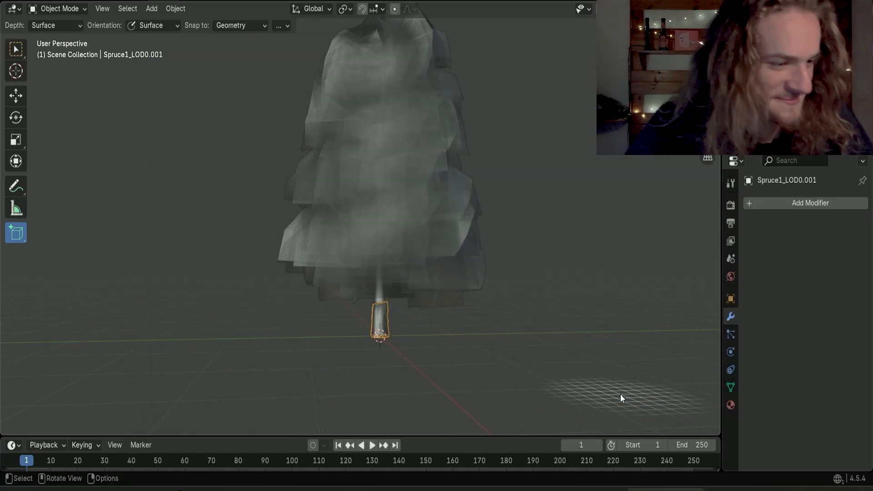
Switch to Unity and open the project folder Assets/Realistic Tree/Source/Models/Spruce
click(466, 438)
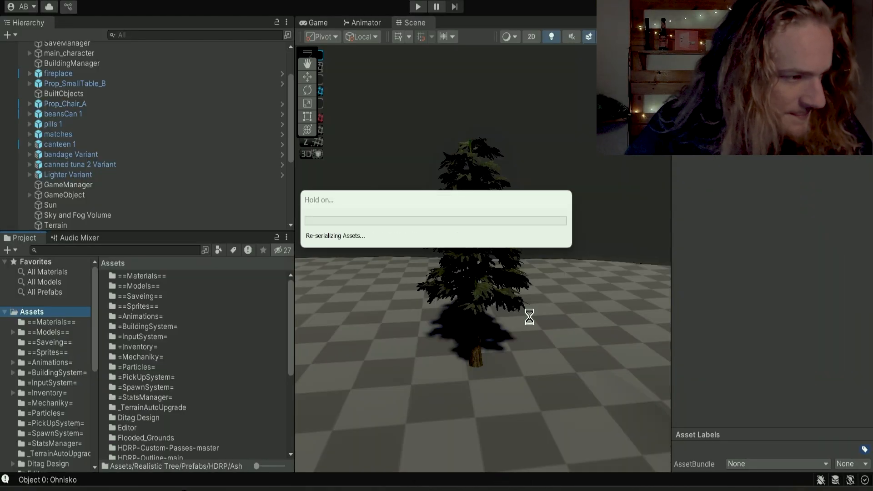
scroll(57, 383, down, 7)
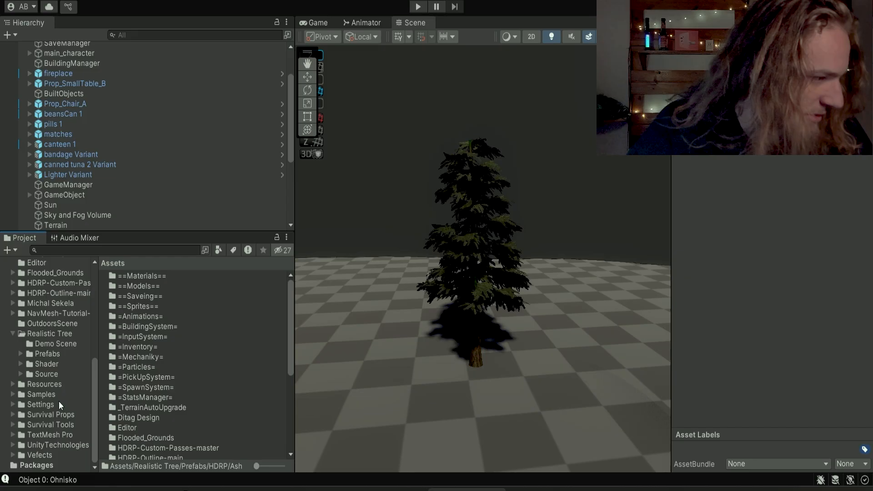
click(47, 374)
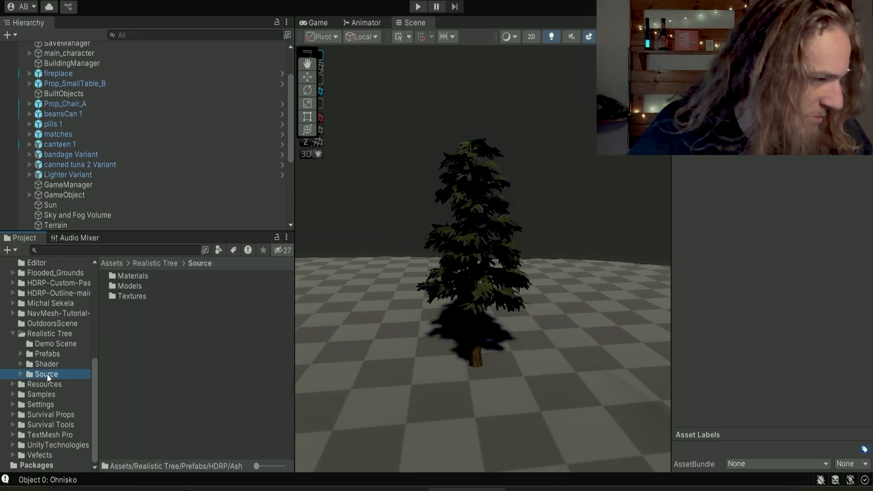
double_click(139, 286)
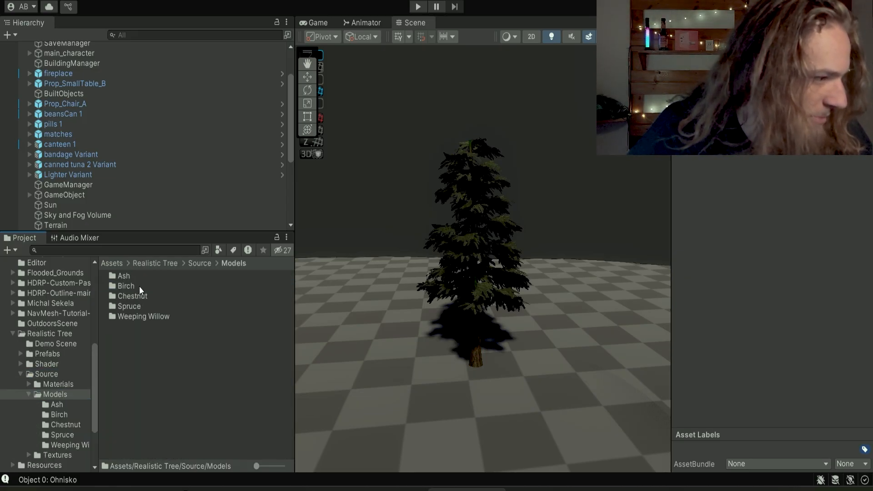
double_click(124, 307)
Place the Spruce_1_chopped model in the scene beside the existing spruce and select its root object
drag(145, 286, 367, 362)
alt+drag(456, 396, 425, 381)
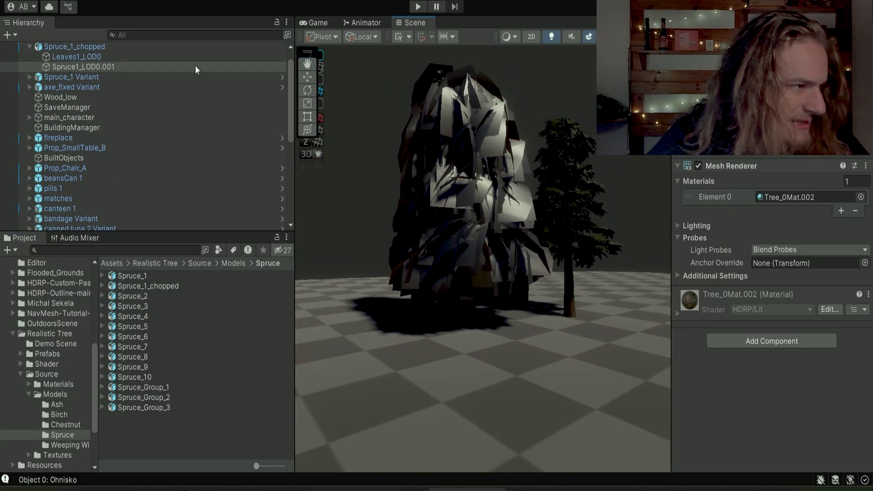
click(97, 46)
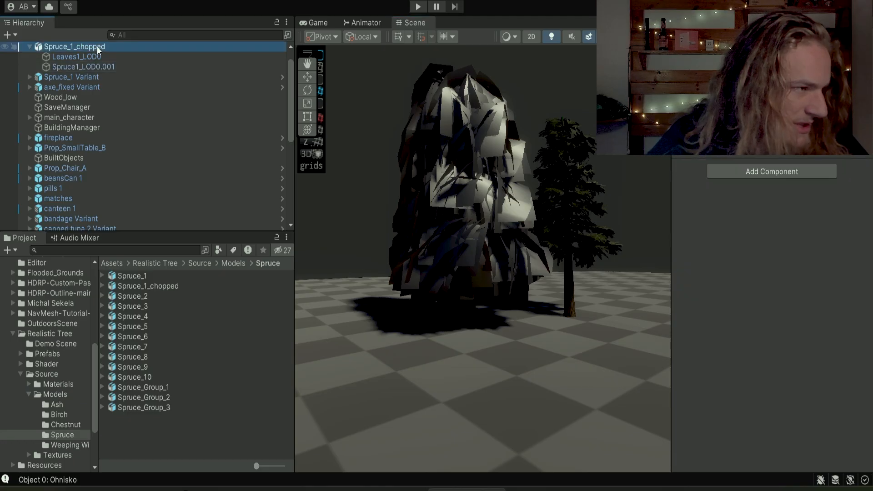
Unpack the Spruce_1_chopped prefab completely and move its Spruce1_LOD0.001 child out to the scene root above it
mouse_move(97, 66)
mouse_down()
mouse_move(98, 38)
mouse_move(94, 61)
mouse_up()
click(509, 260)
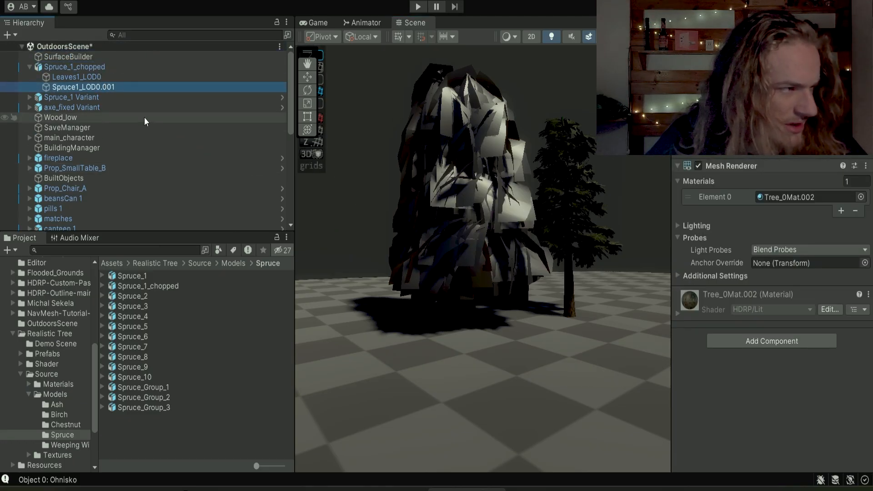
right_click(160, 69)
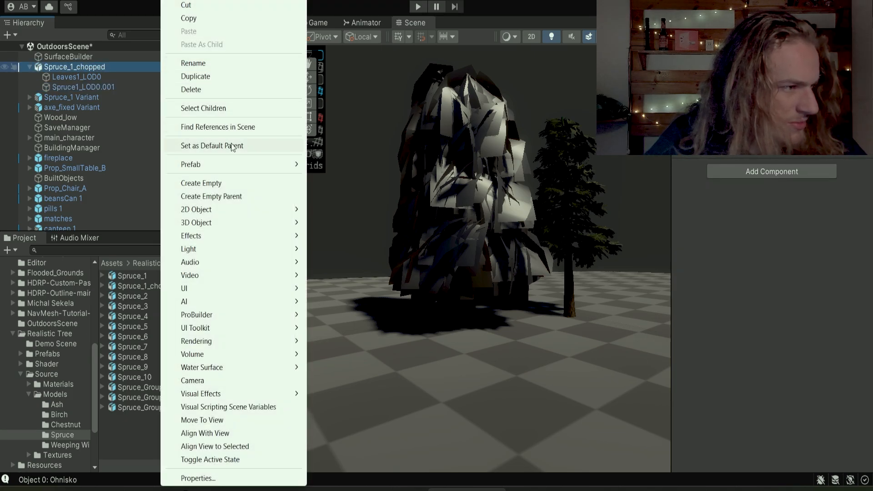
mouse_move(255, 164)
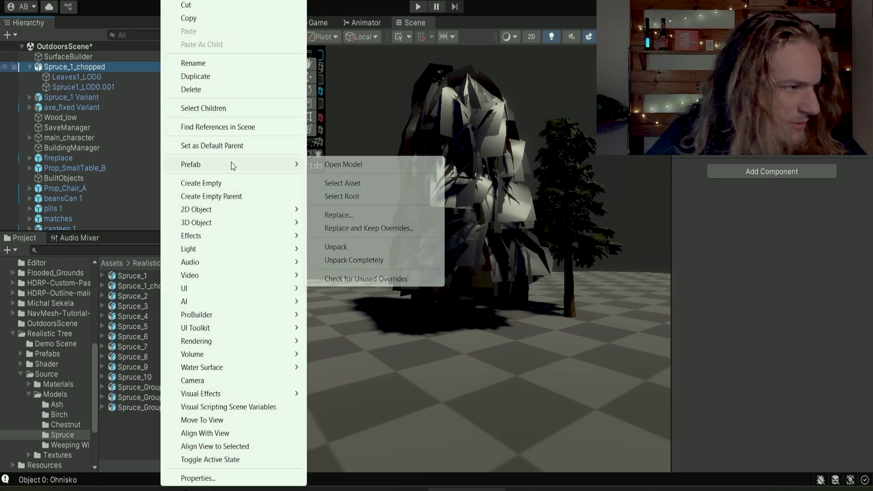
click(361, 261)
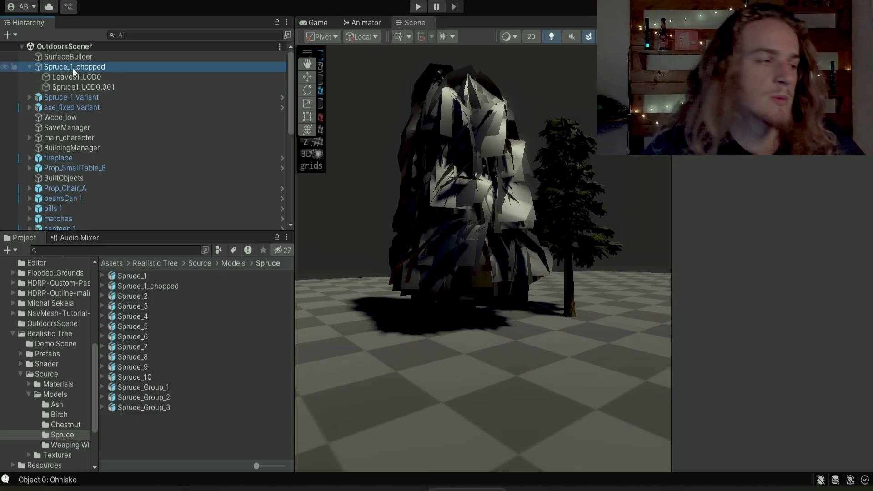
drag(85, 88, 82, 64)
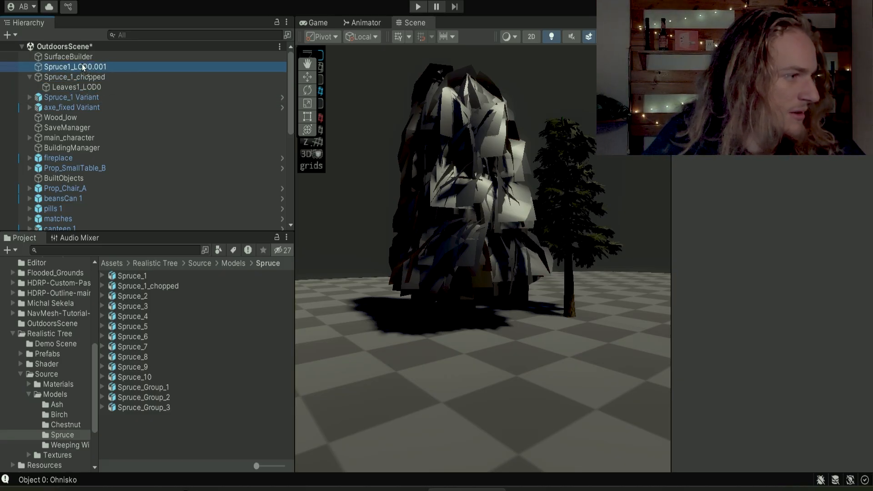
Add a Rigidbody component to the Spruce_1_chopped object
click(114, 78)
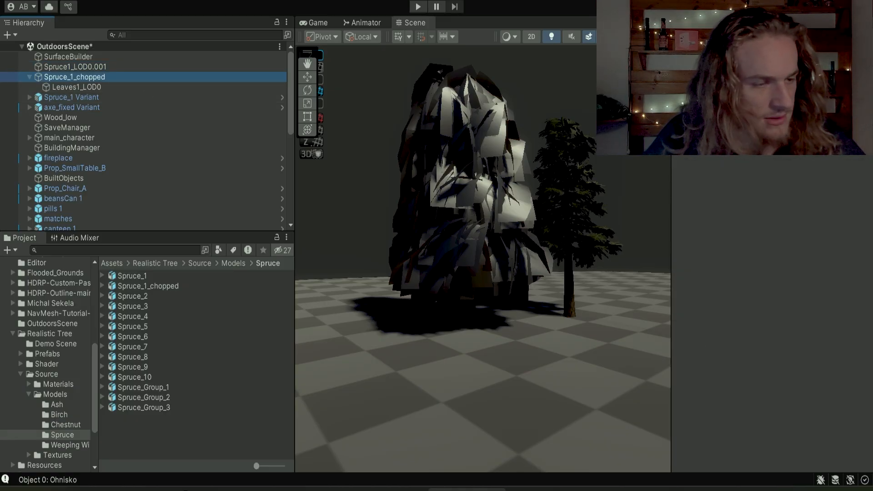
click(741, 144)
text(f)
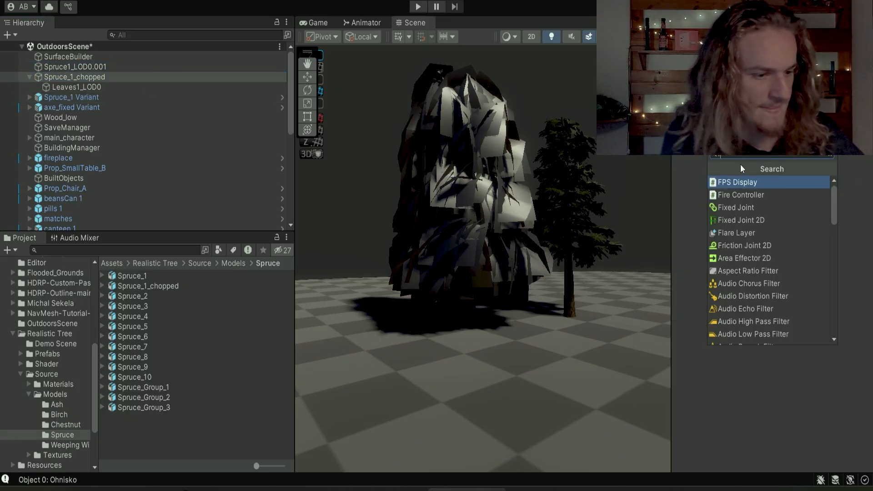
key(BackSpace)
text(rigidbody)
key(Return)
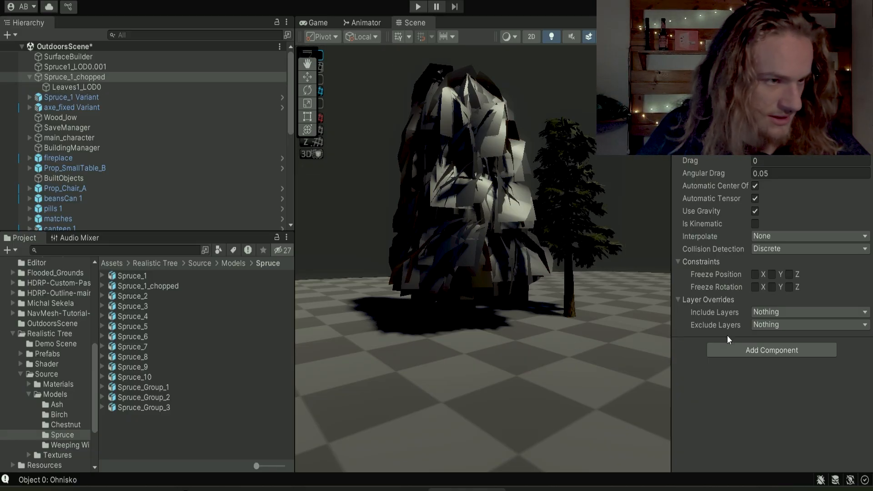
Add a Mesh Collider component to Spruce_1_chopped and leave Convex disabled
click(746, 356)
text(mo)
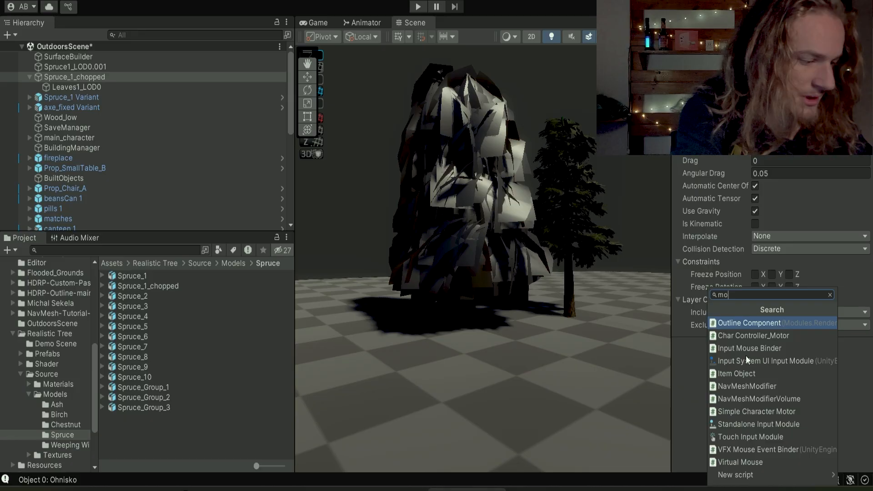
text(sh)
key(BackSpace)
key(BackSpace)
key(BackSpace)
text(e)
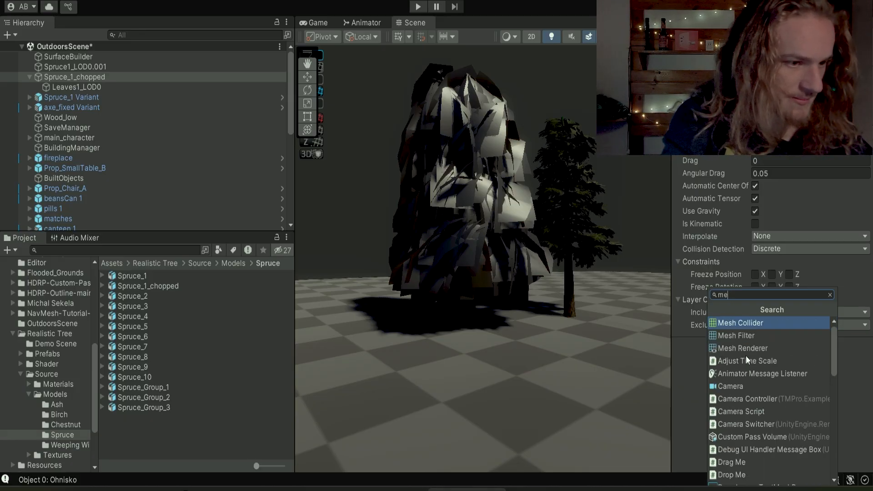
key(Return)
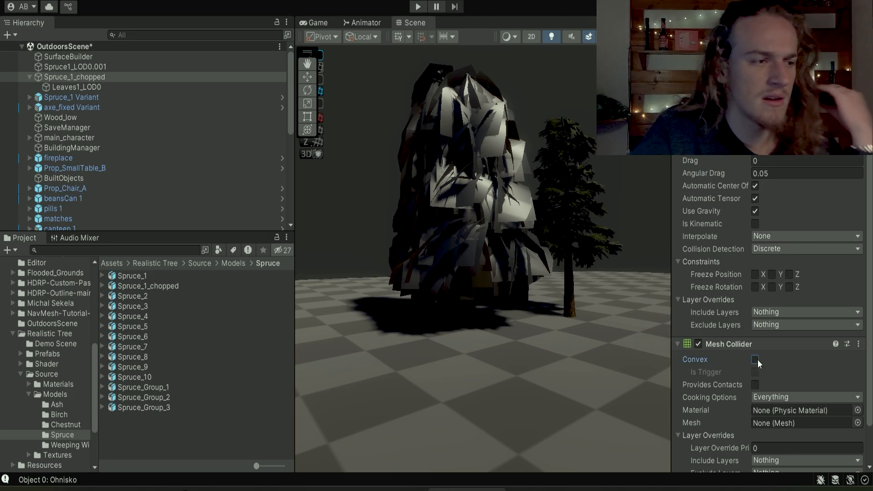
click(756, 359)
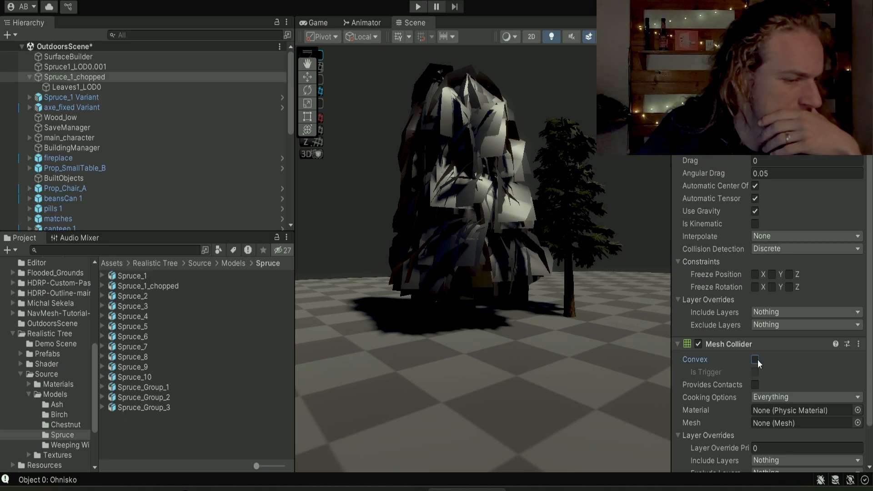
click(756, 360)
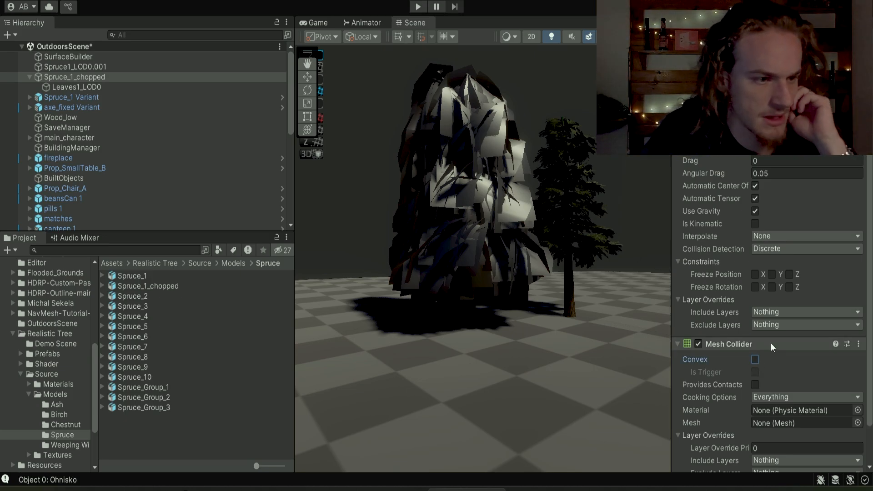
Add a Mesh Collider component to the separated trunk piece Spruce1_LOD0.001
click(130, 65)
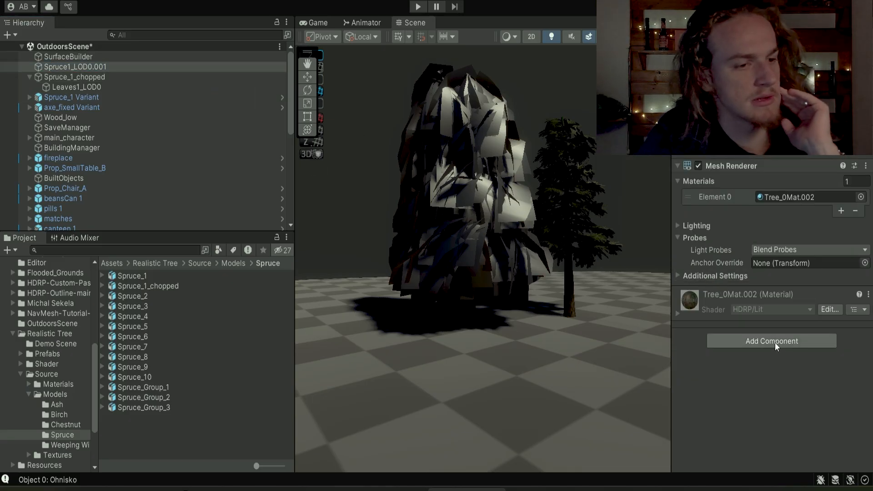
click(775, 342)
click(775, 325)
scroll(778, 331, down, 2)
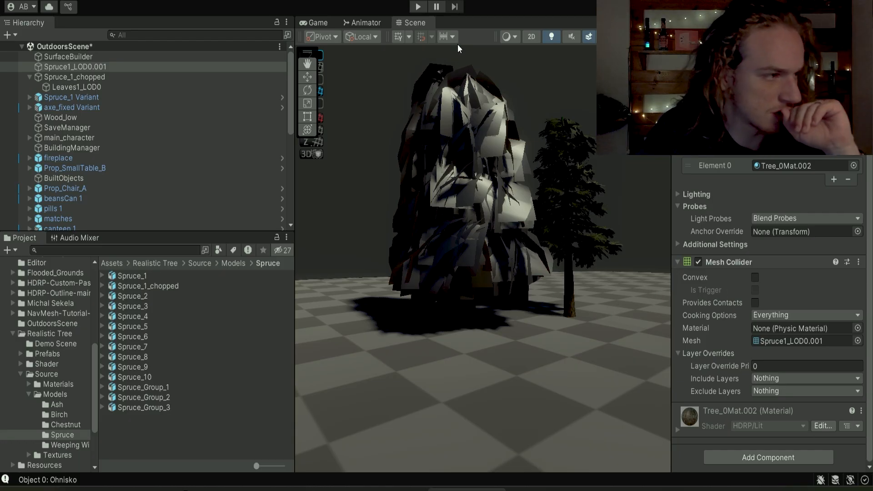
Run the scene to test the chopped spruce's physics, stop it, and reselect Spruce_1_chopped to inspect its collider
click(422, 11)
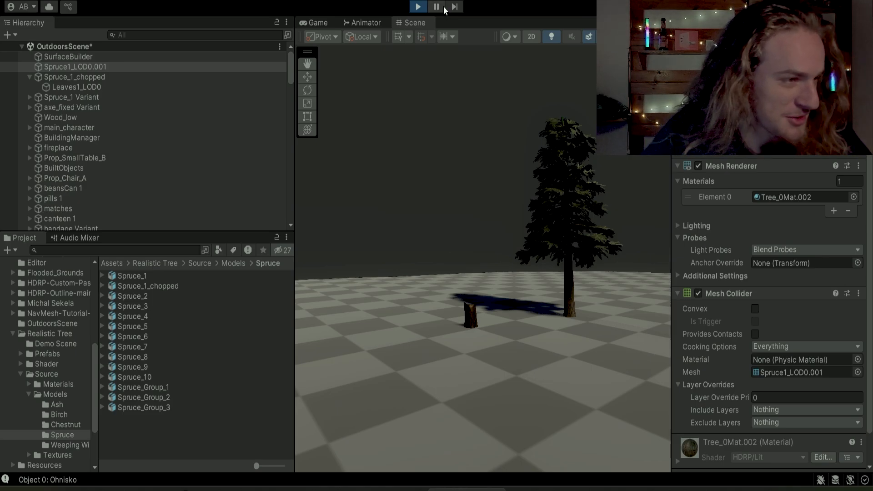
click(418, 6)
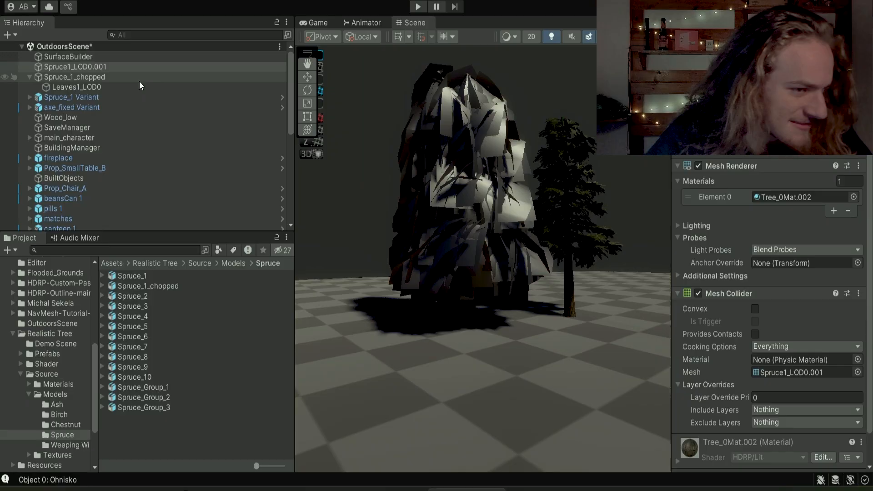
click(129, 76)
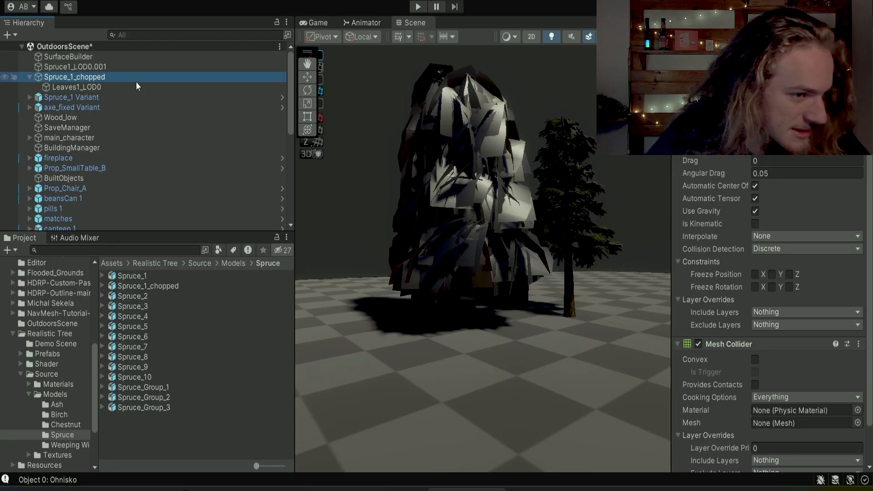
alt+drag(432, 282, 396, 228)
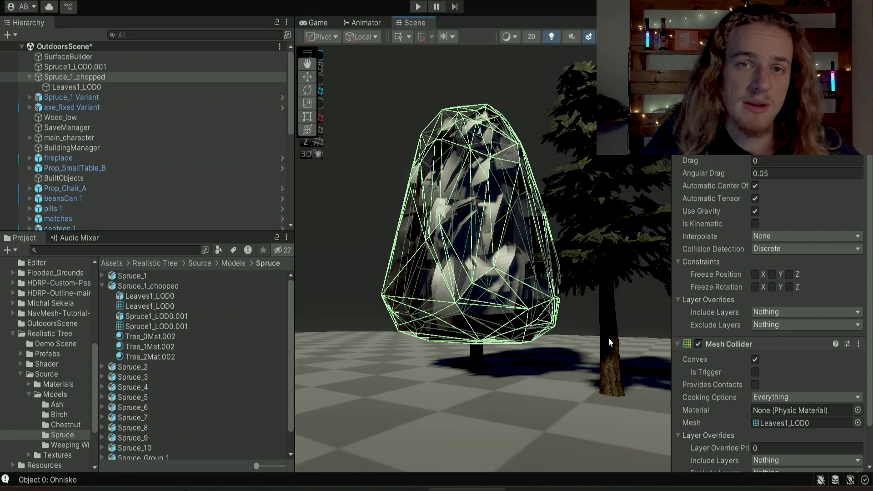
Compare the convex mesh colliders of the upper tree piece and the stump up close in the scene
scroll(682, 399, down, 2)
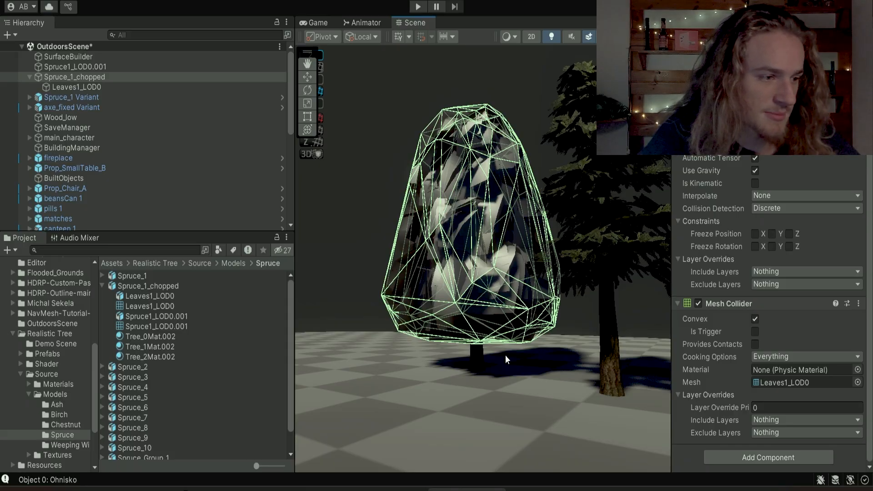
key(w)
right_drag(405, 292, 423, 307)
click(78, 67)
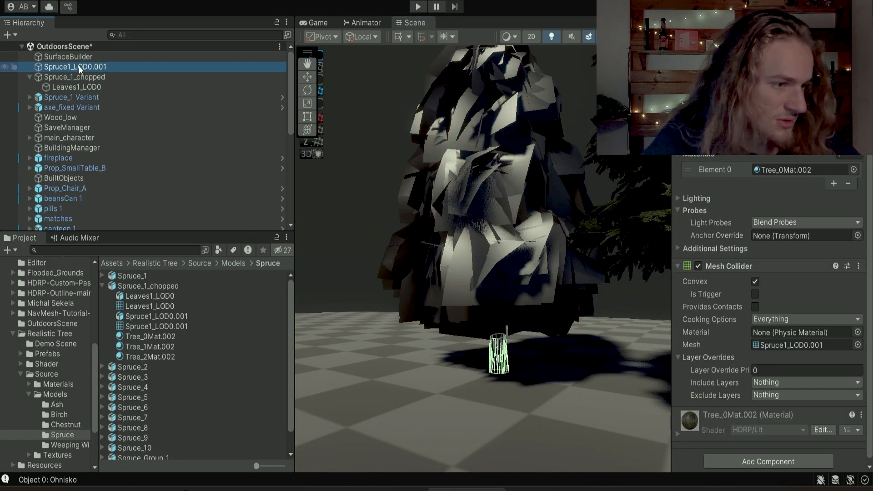
click(79, 77)
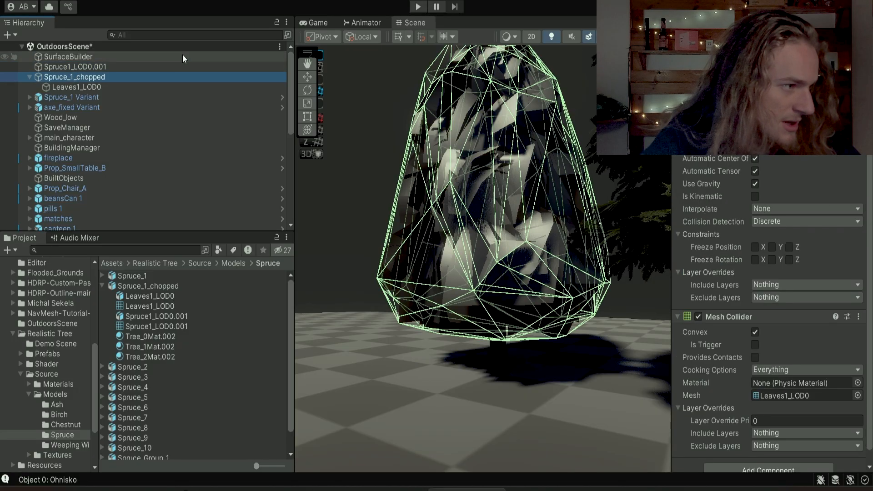
Run the scene with the convex mesh colliders and watch how the upper tree piece behaves from farther back
click(418, 7)
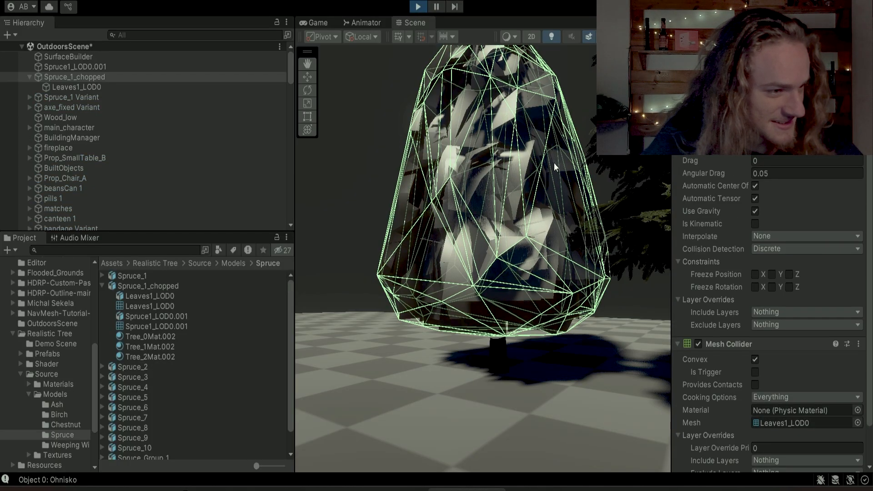
right_drag(554, 163, 567, 288)
key(s)
key(s)
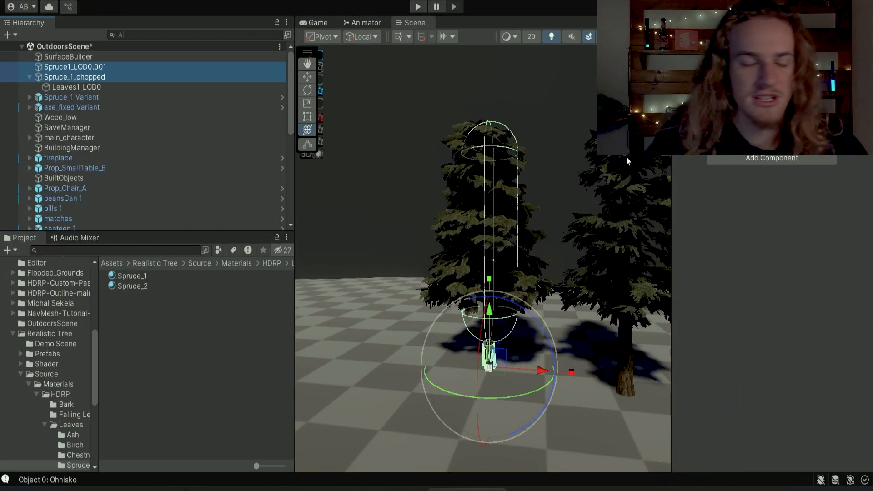
Select Spruce_1_chopped and examine how its capsule collider fits around the crown and lower trunk
click(449, 219)
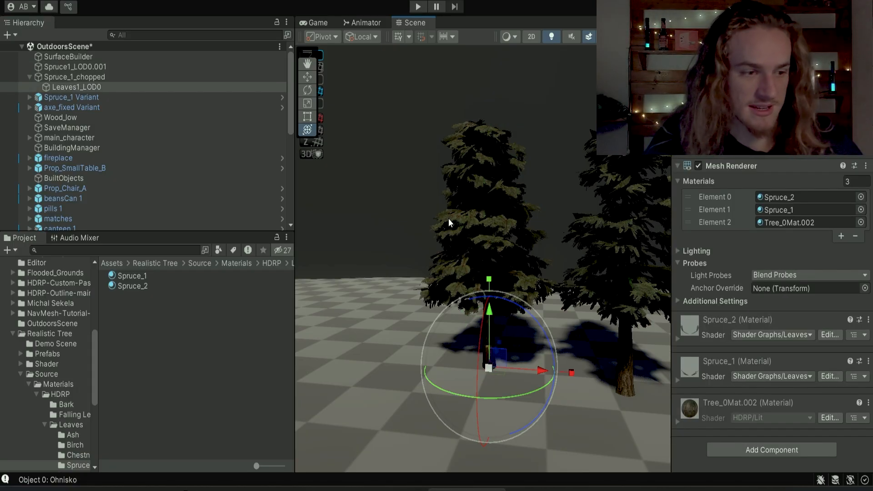
click(140, 76)
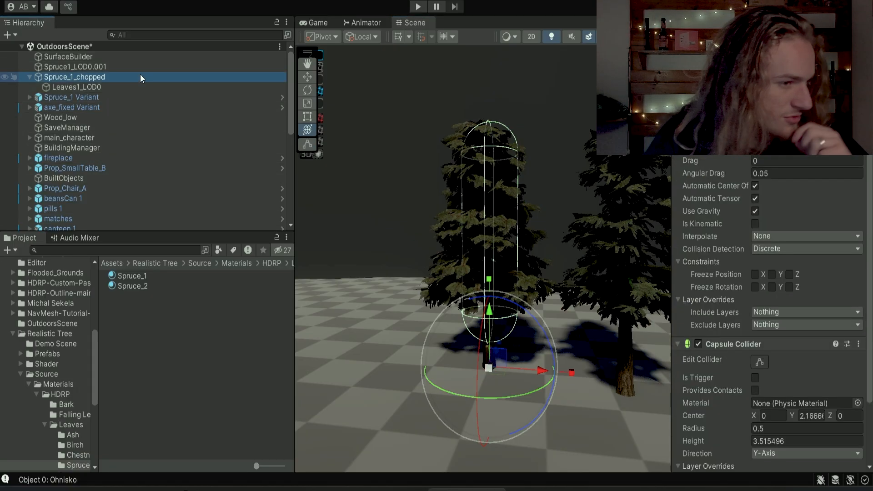
right_drag(525, 275, 531, 290)
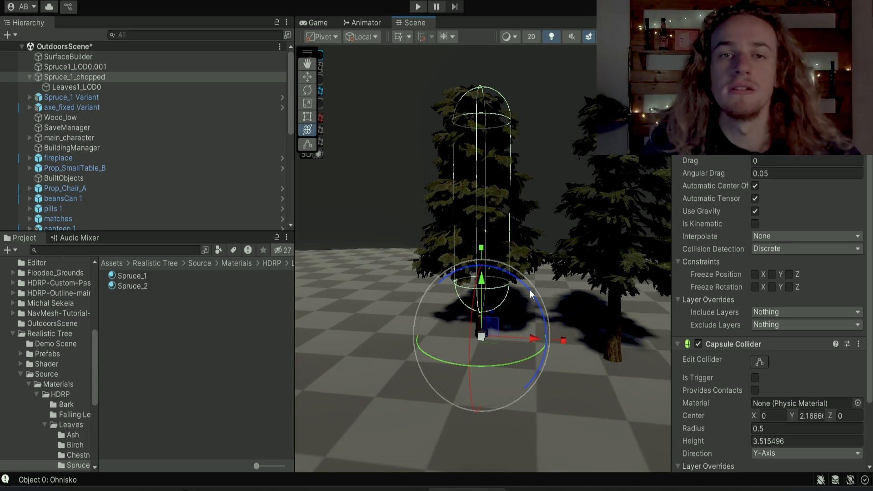
key(w)
right_drag(575, 247, 561, 271)
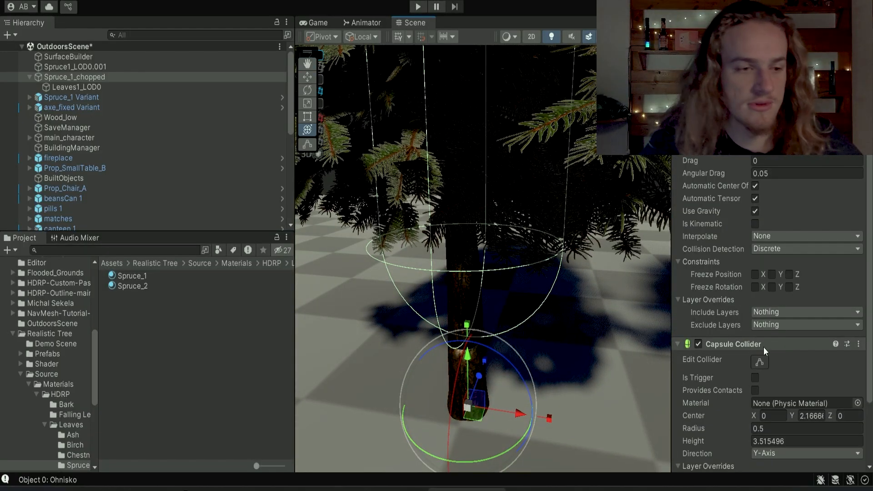
Browse the collider component types available for Spruce_1_chopped without adding one
scroll(763, 348, down, 3)
click(746, 458)
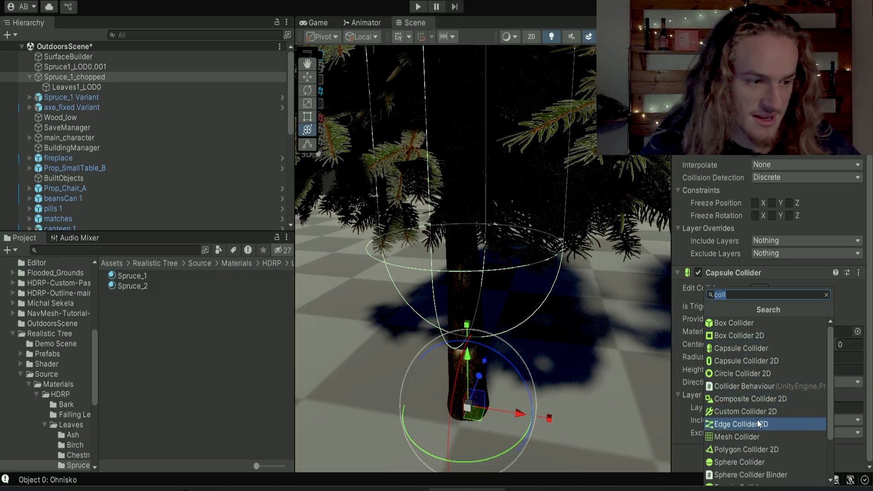
scroll(741, 439, down, 2)
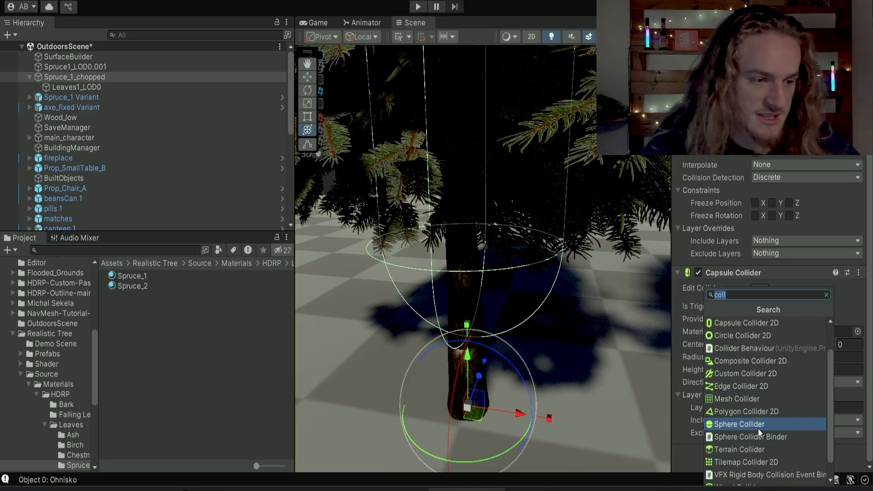
scroll(759, 428, down, 1)
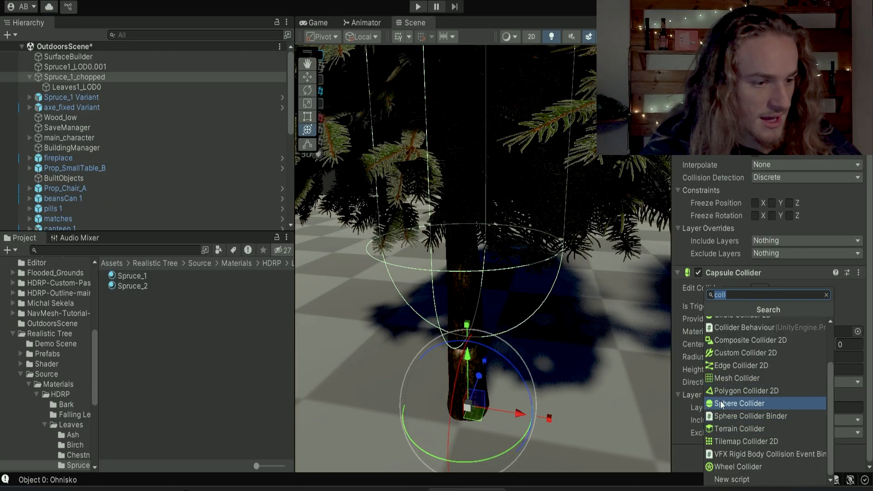
scroll(717, 403, up, 7)
Run the scene in the game view and move the player up the checkered hill to the fallen spruce
right_drag(590, 349, 495, 203)
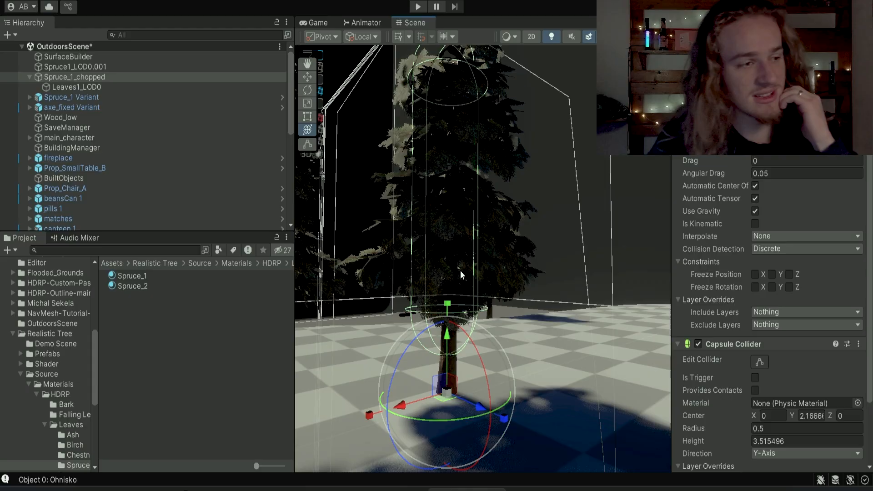
click(420, 6)
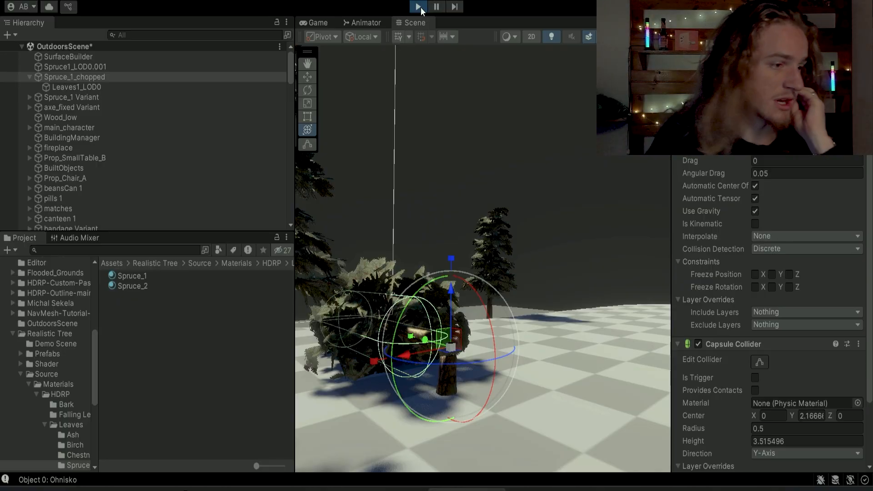
click(311, 21)
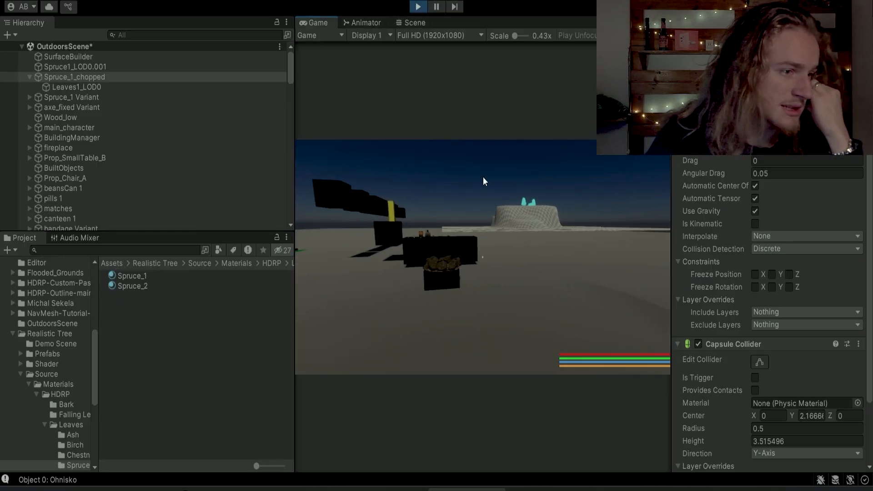
click(483, 178)
key(shift+w)
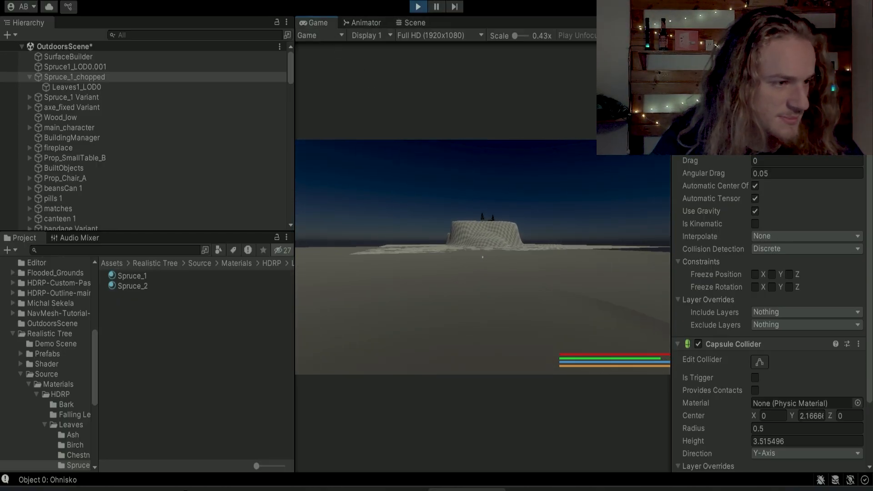
key(shift+w)
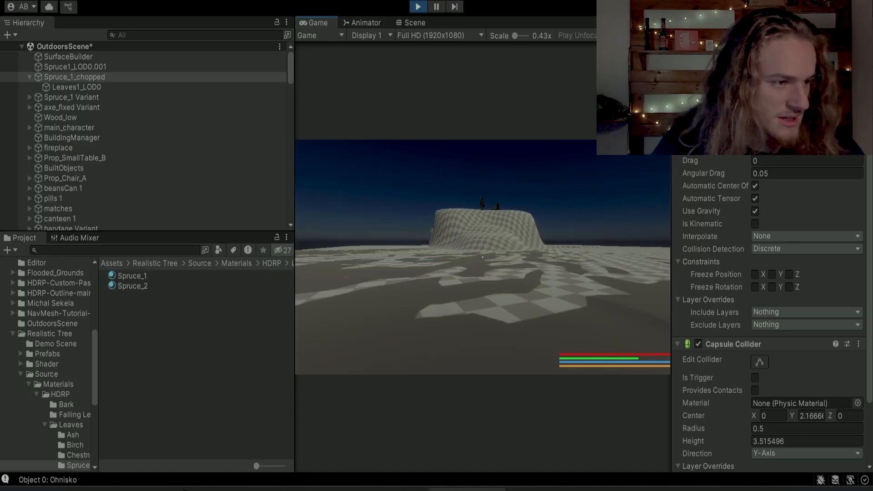
key(shift+w)
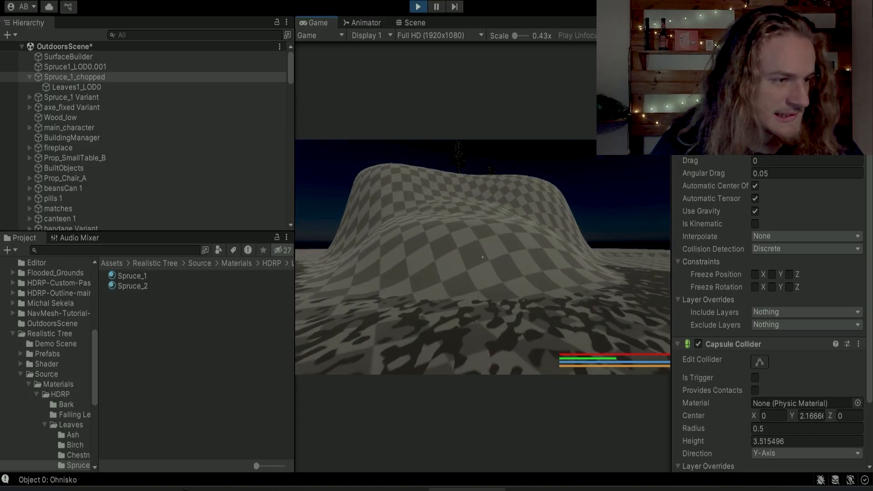
key(shift+w)
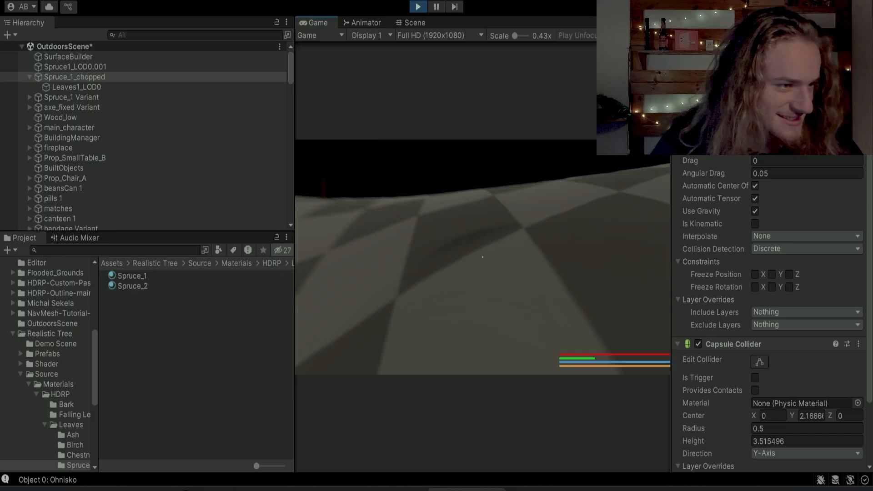
key(w)
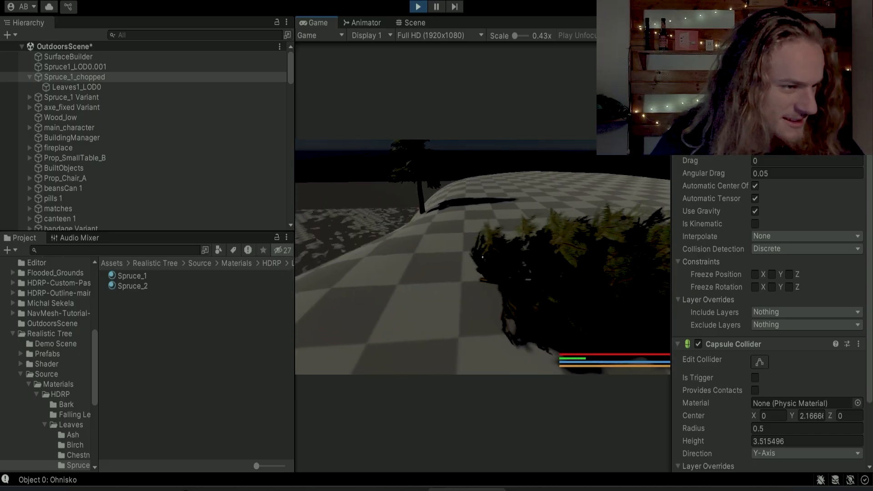
key(w)
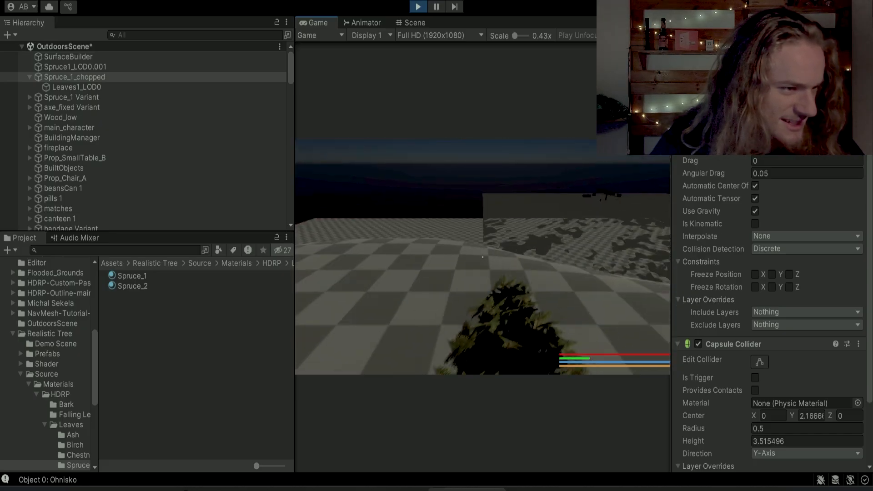
Walk around and against the fallen spruce to test how its capsule collider behaves, and stop the game
key(s)
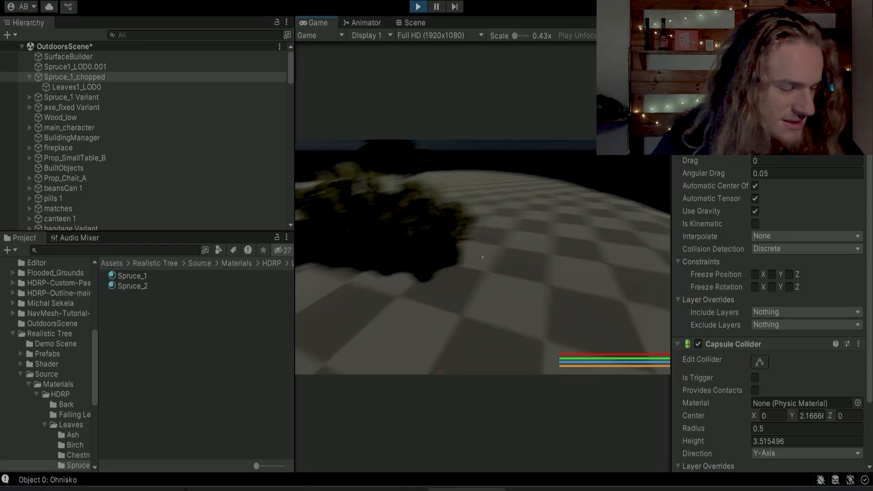
key(a)
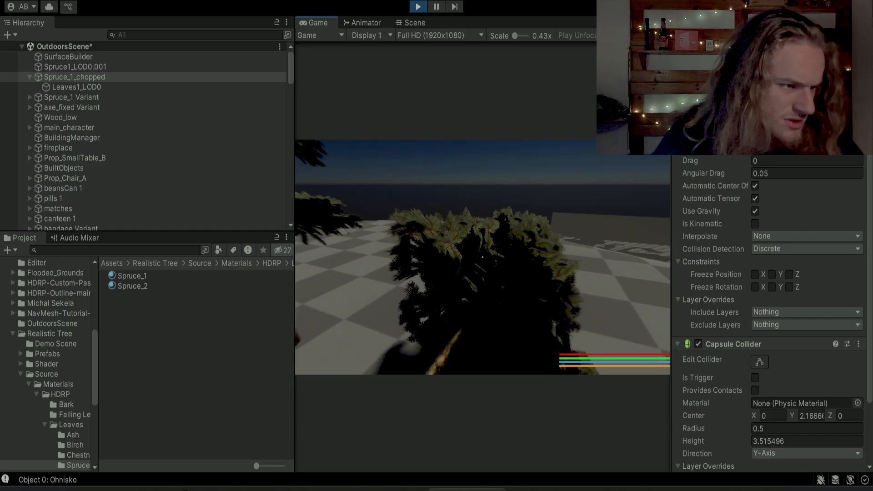
key(d)
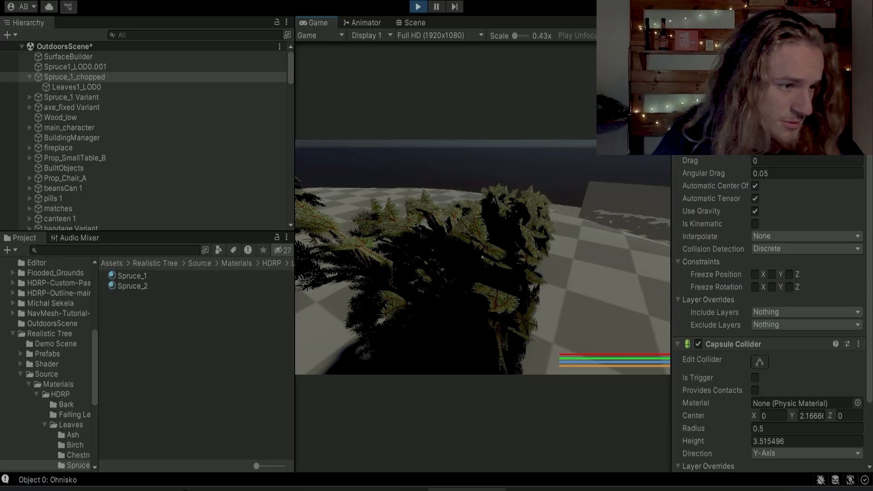
key(d)
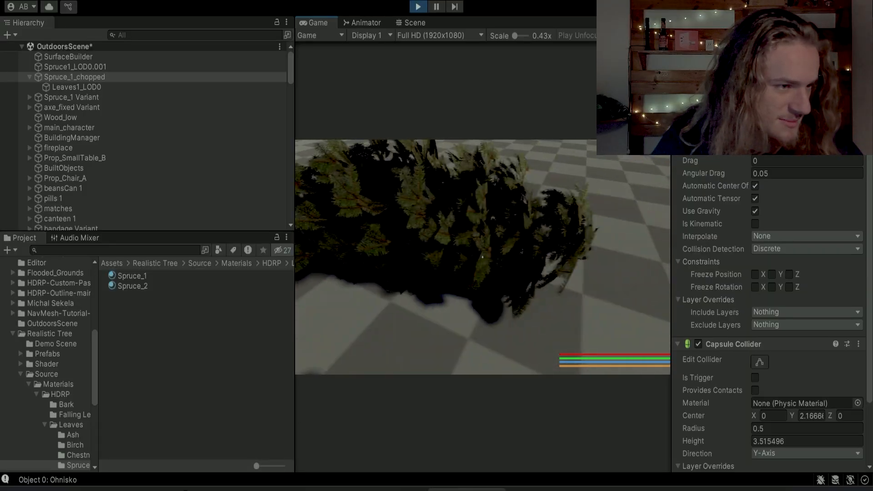
key(d)
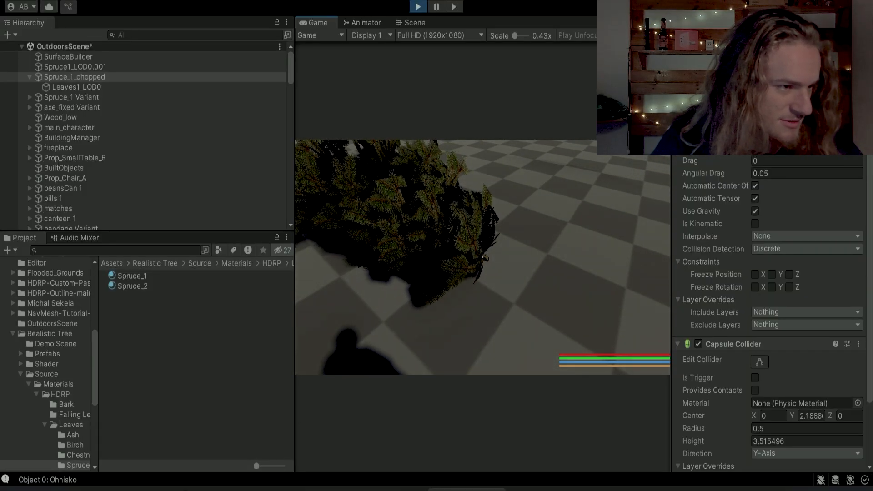
key(w)
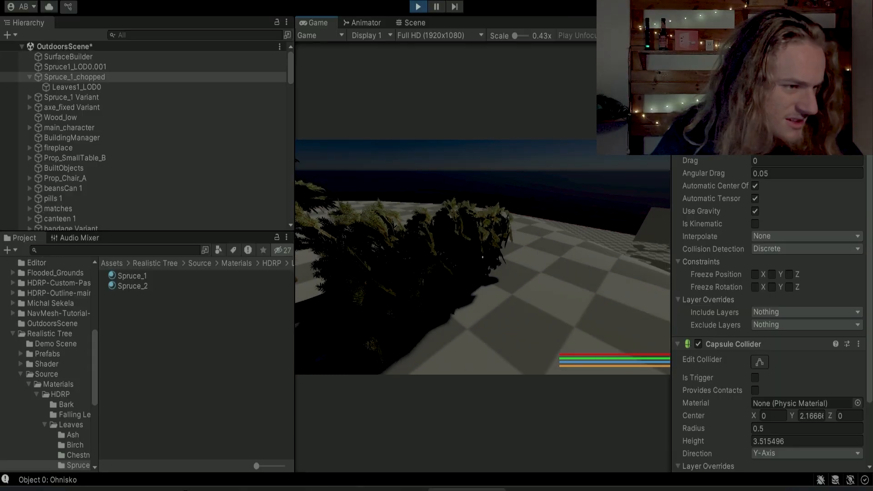
key(a)
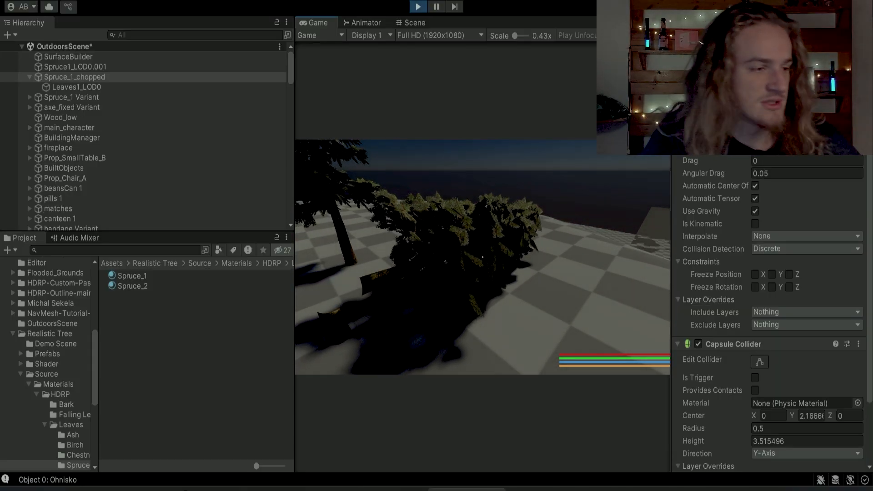
key(a)
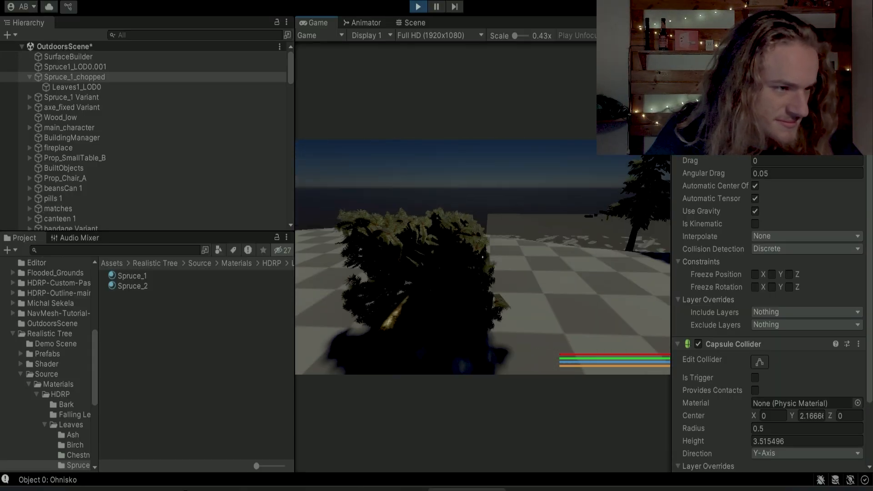
key(s)
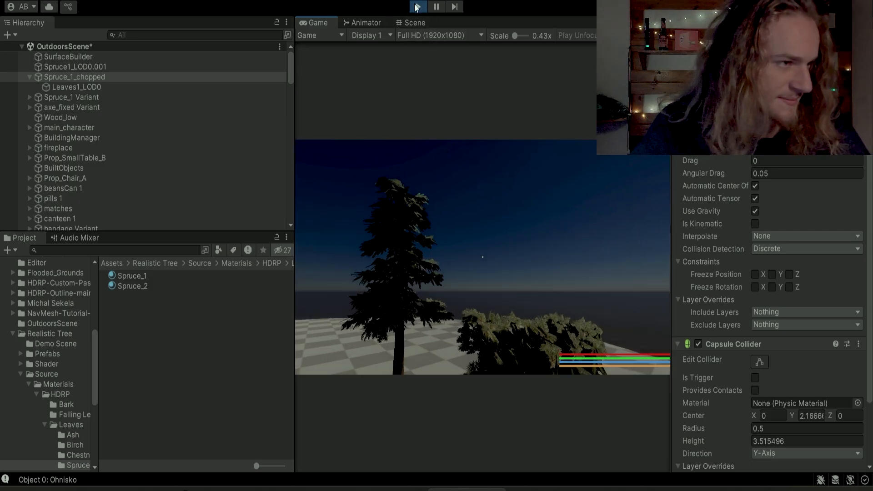
click(417, 7)
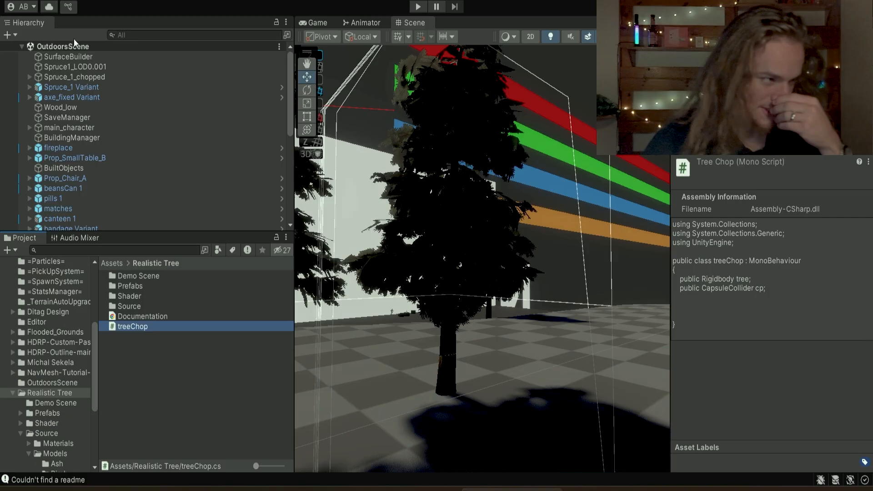
Check the stump's collider and add a second Capsule Collider to Spruce_1_chopped
click(97, 79)
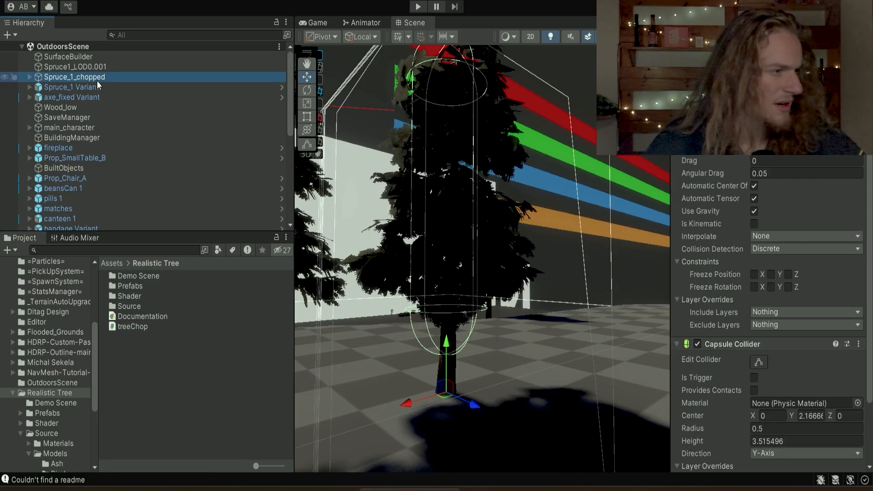
scroll(721, 305, down, 3)
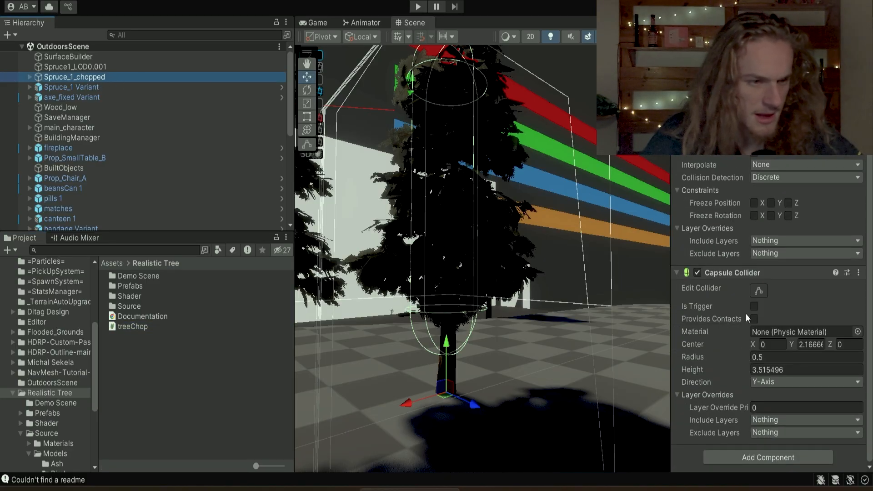
click(766, 457)
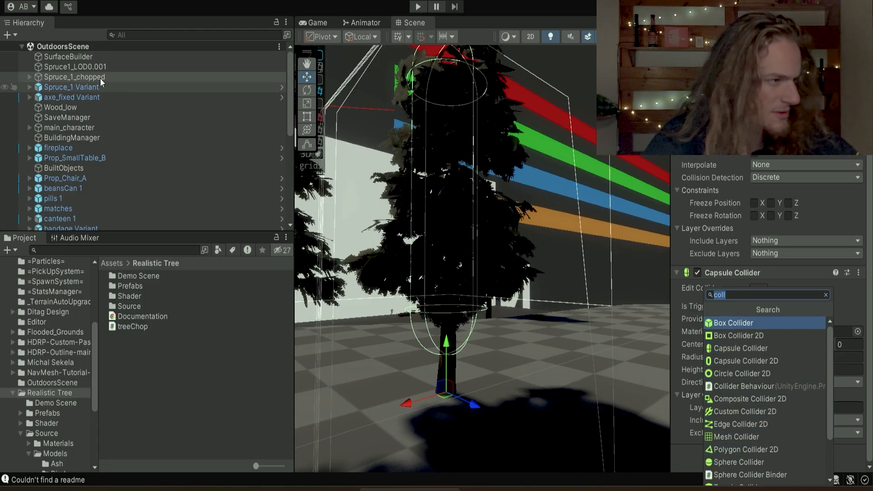
click(78, 66)
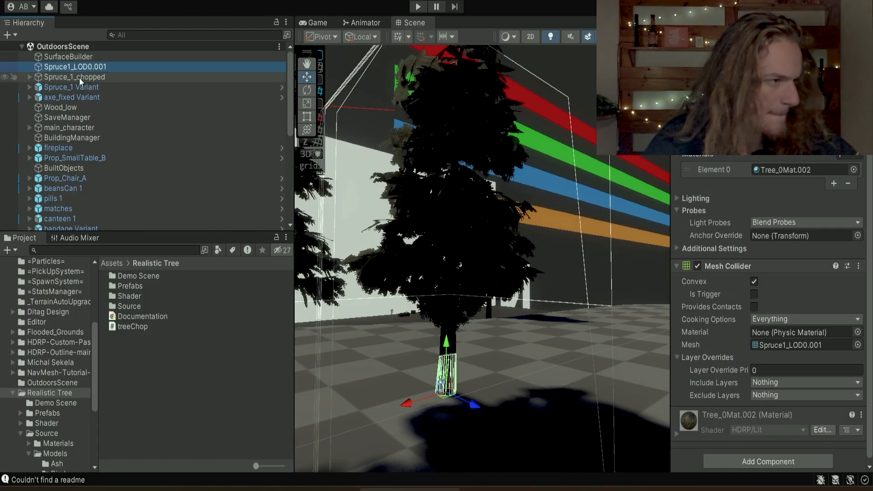
click(80, 77)
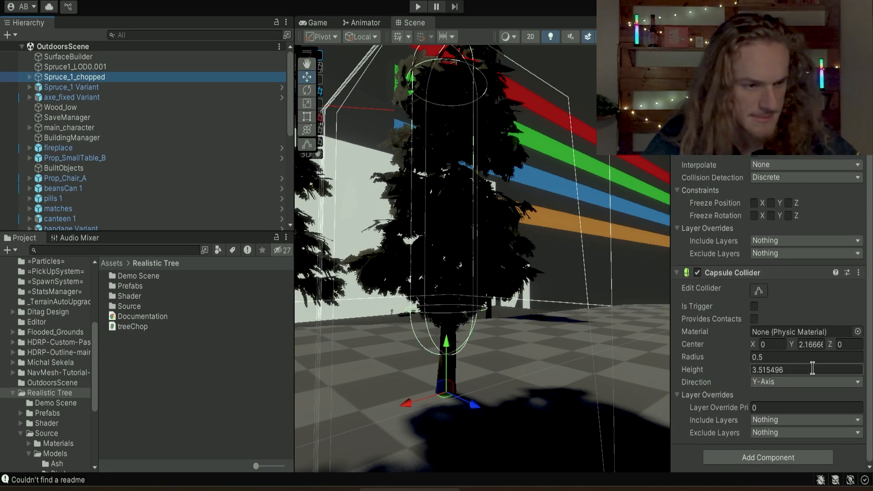
click(769, 457)
click(764, 352)
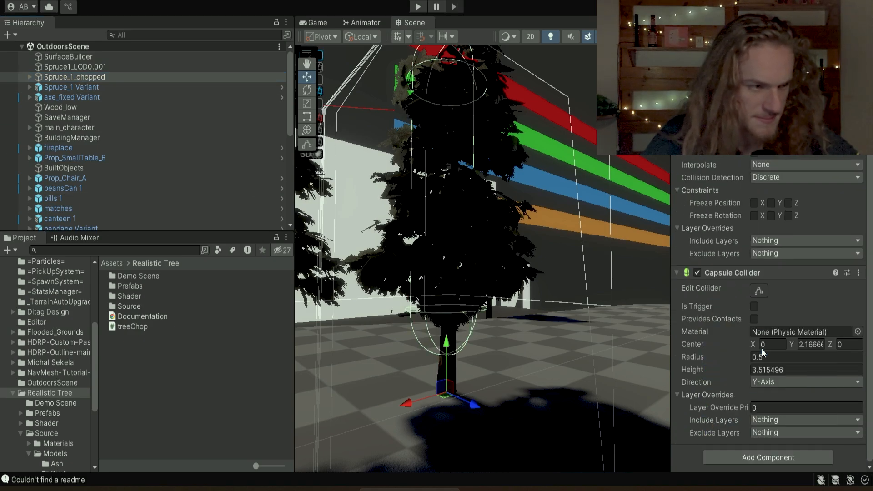
scroll(755, 369, down, 3)
scroll(754, 373, down, 2)
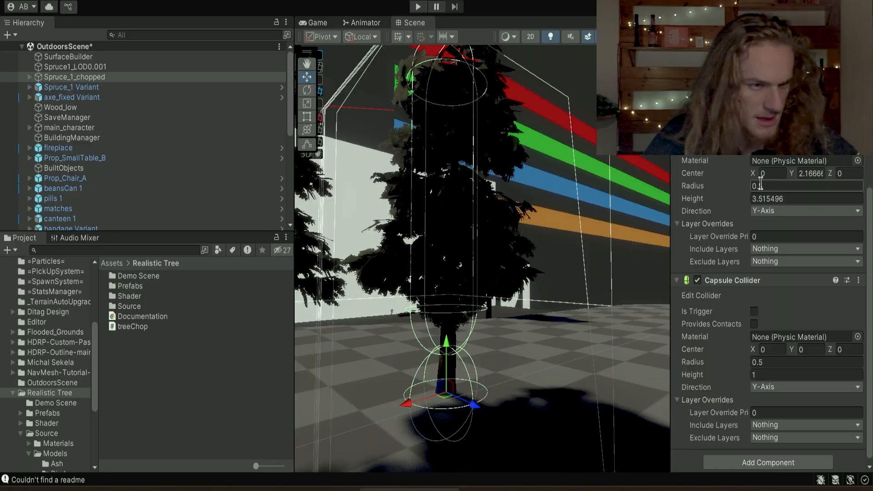
Enlarge the new capsule collider around the trunk base to a radius of about 1.4 and height of about 2.8, and make it a trigger
click(758, 120)
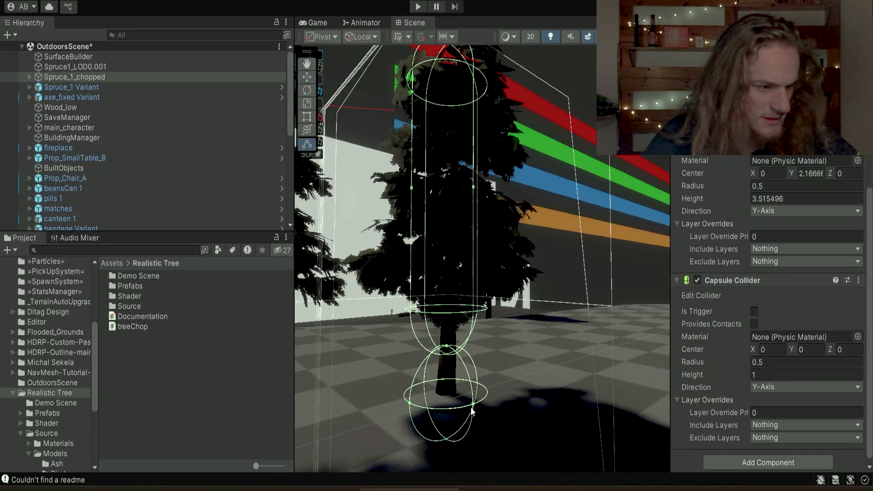
drag(474, 406, 542, 421)
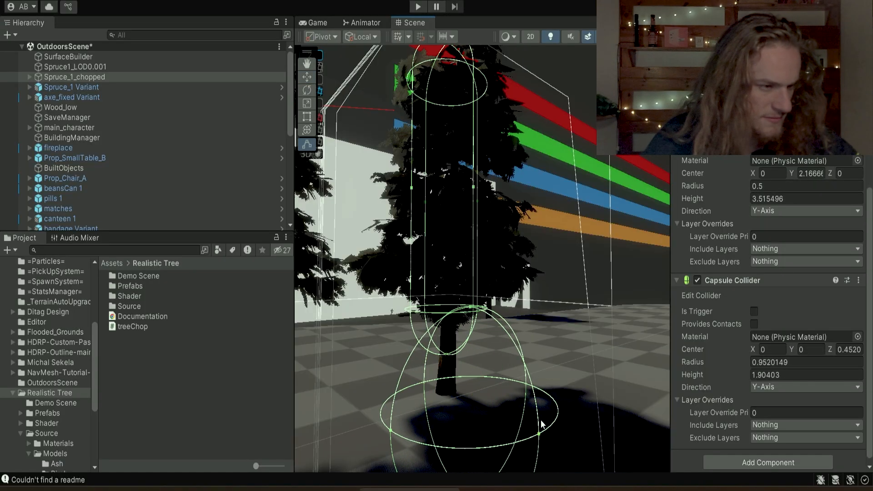
right_drag(534, 305, 564, 341)
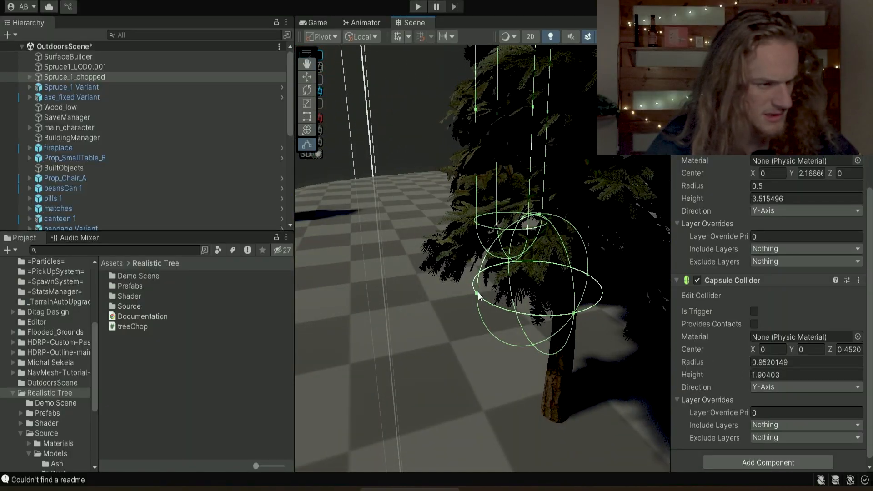
drag(475, 298, 418, 296)
right_drag(418, 296, 614, 318)
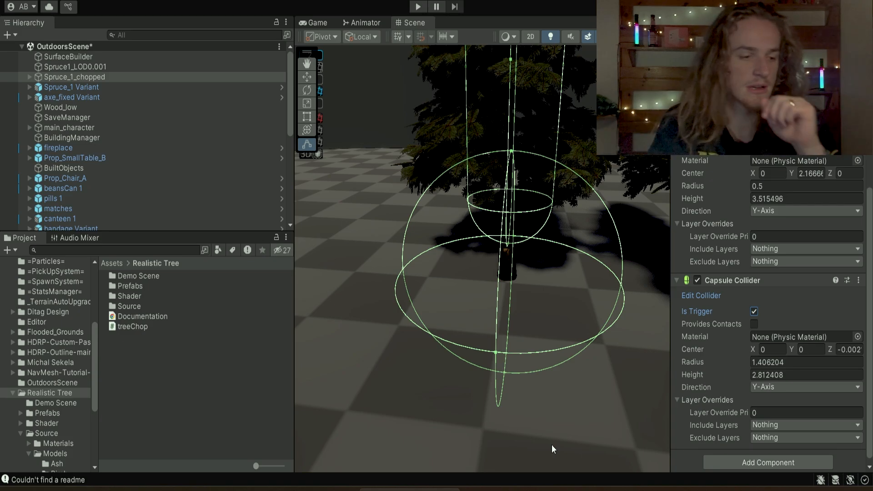
Switch to Visual Studio and add an empty OnTriggerEnter(Collider other) method to the treeChop class
click(719, 482)
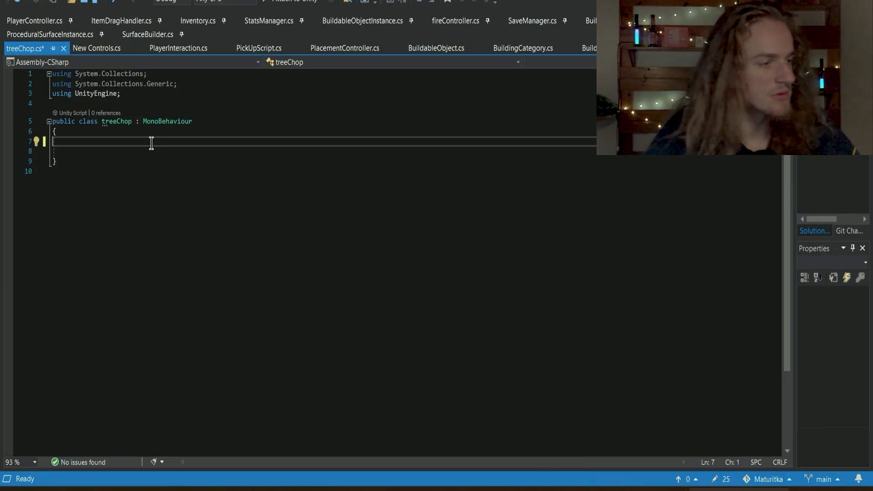
key(Return)
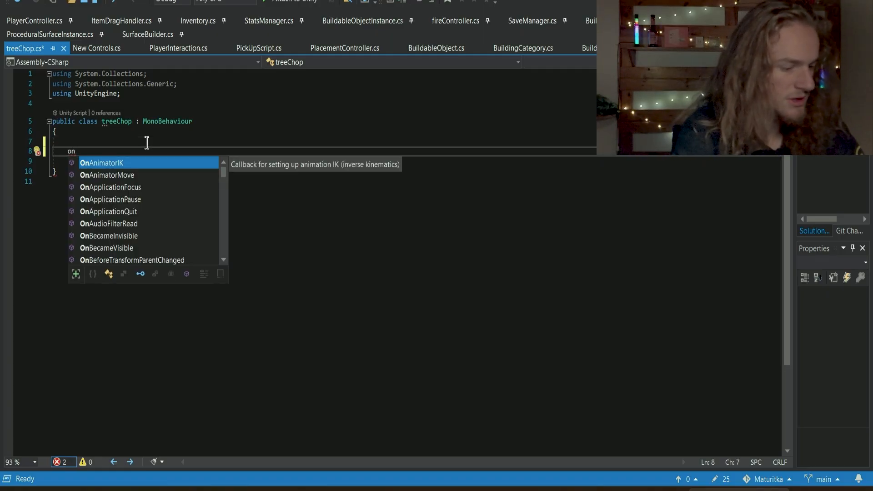
text(on)
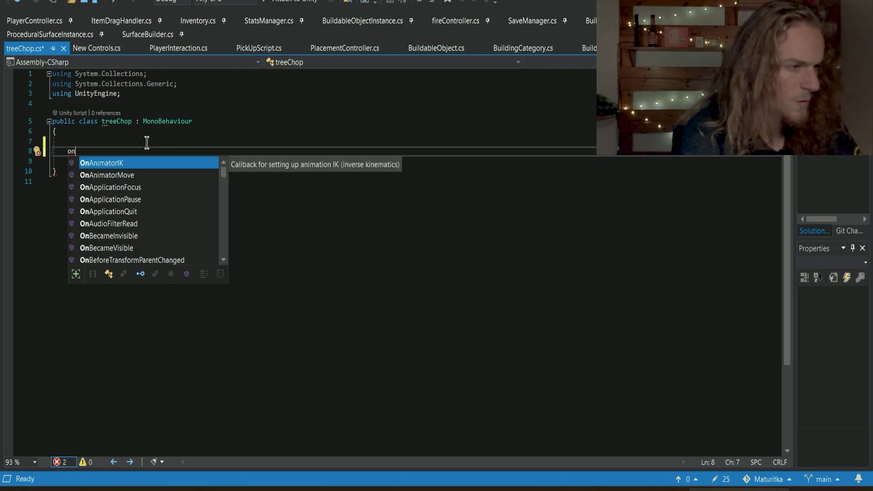
text(tri)
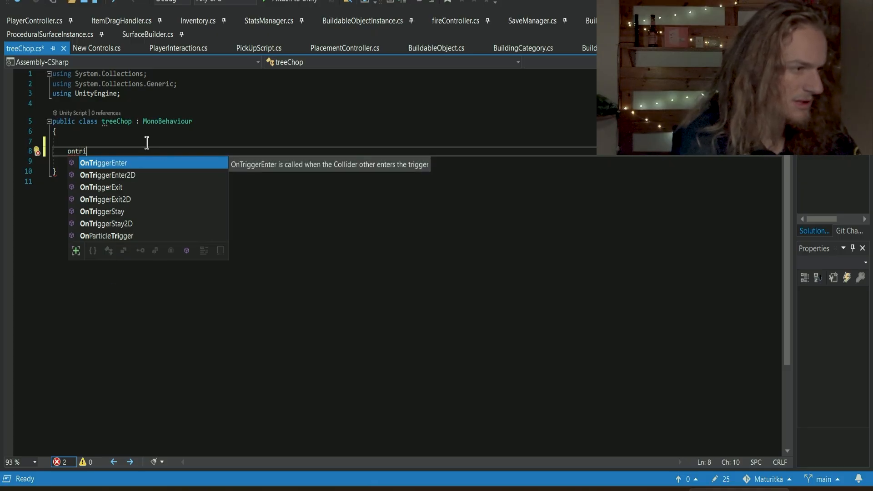
key(Tab)
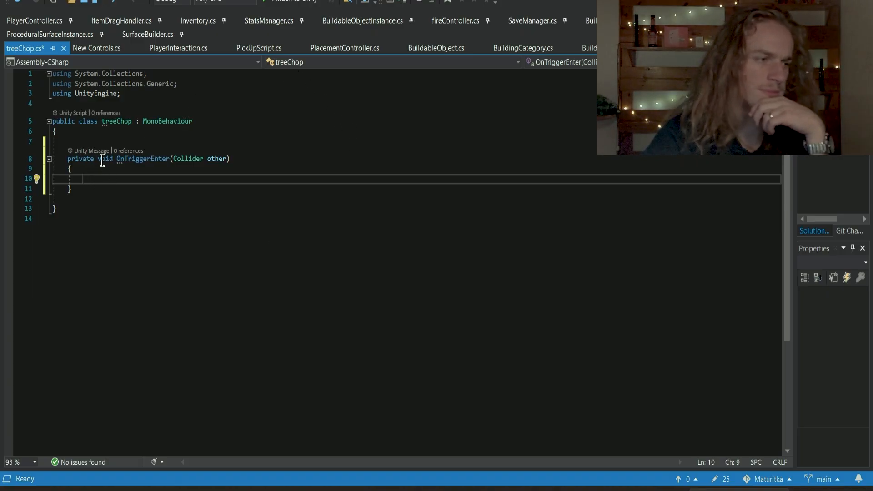
Inside OnTriggerEnter, add an if block that checks other.CompareTag("Player")
click(210, 160)
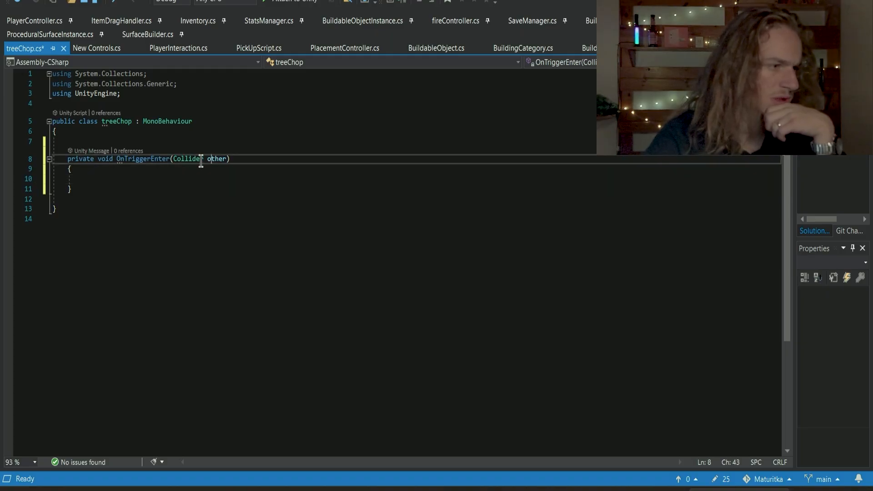
click(178, 191)
click(180, 183)
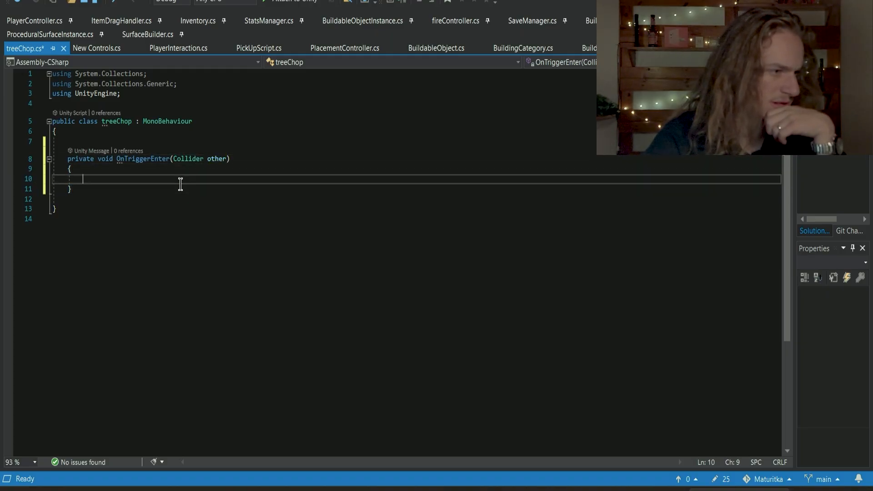
text(if)
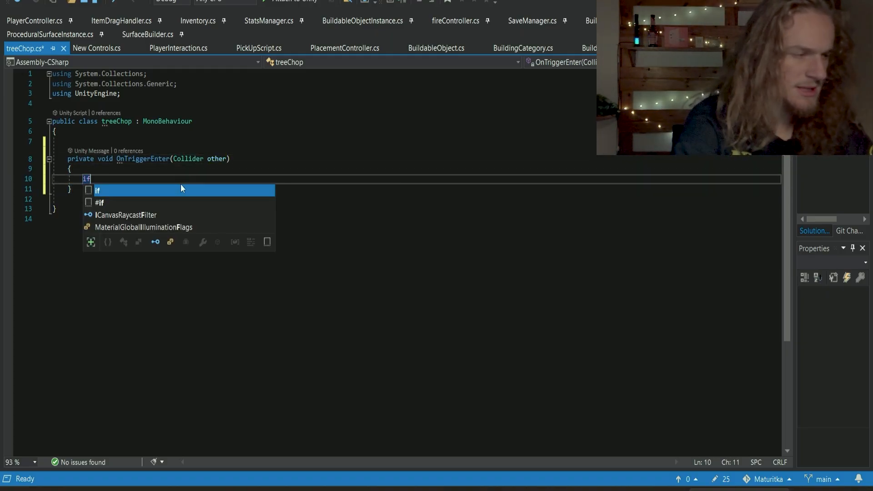
text((othe)
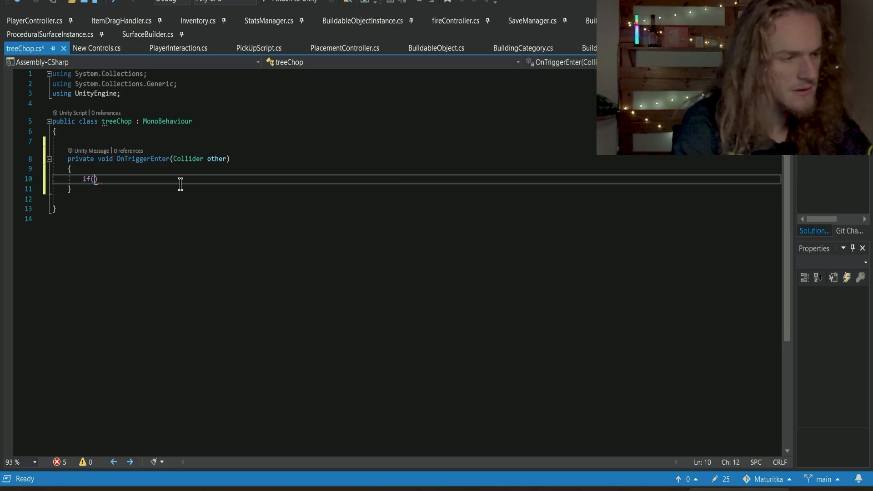
text(r.tag)
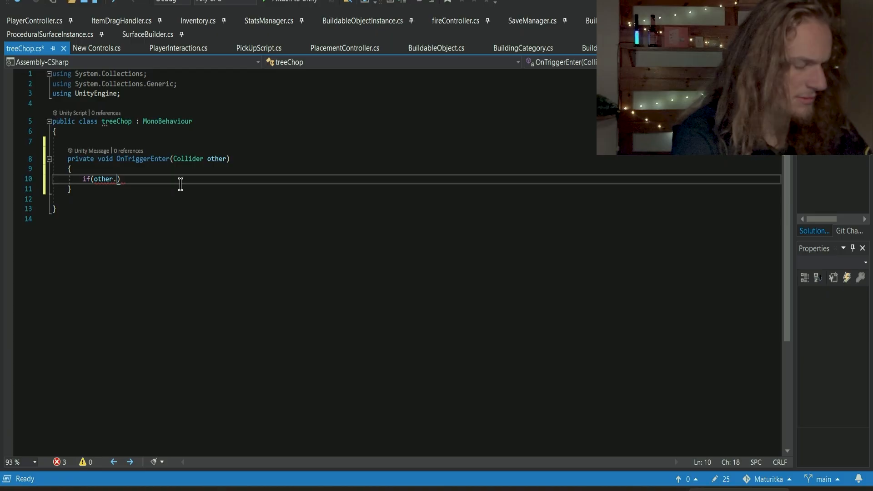
text(Com)
key(Tab)
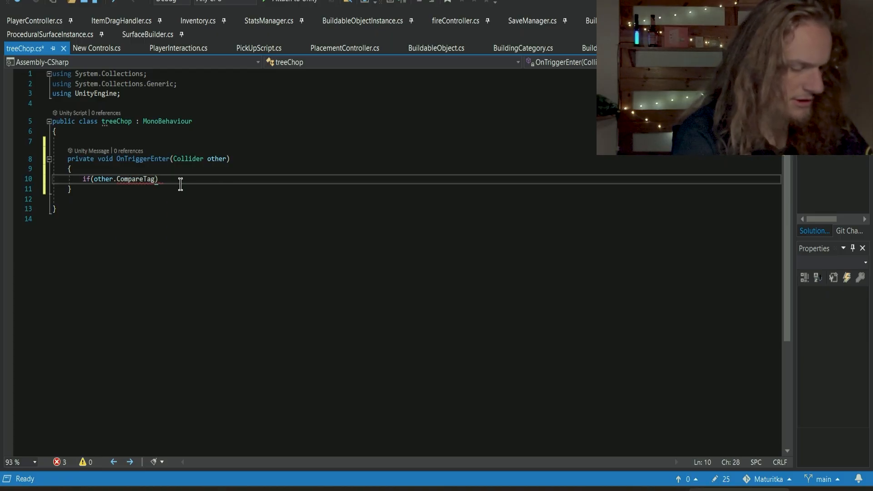
text((")
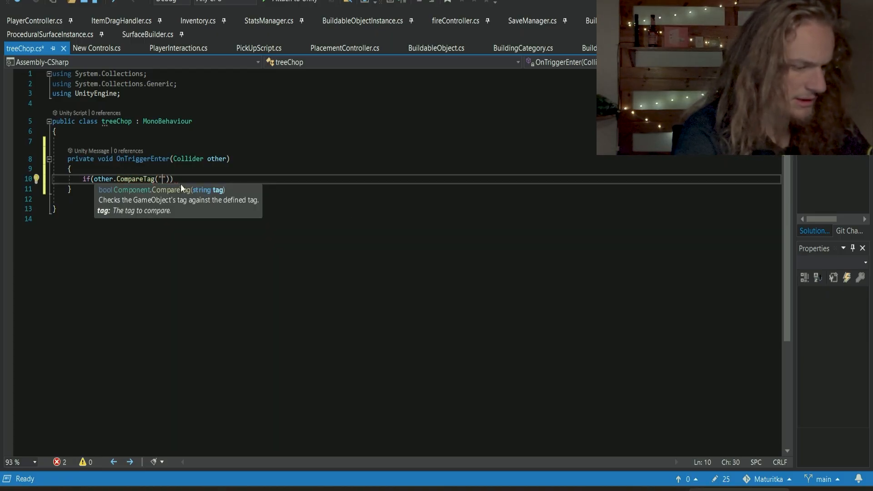
text(Playe)
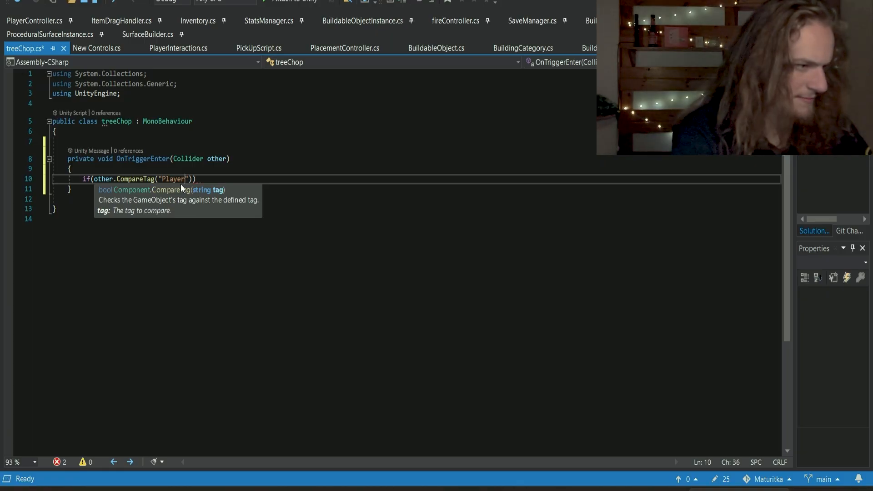
text(r)
key(End)
text({)
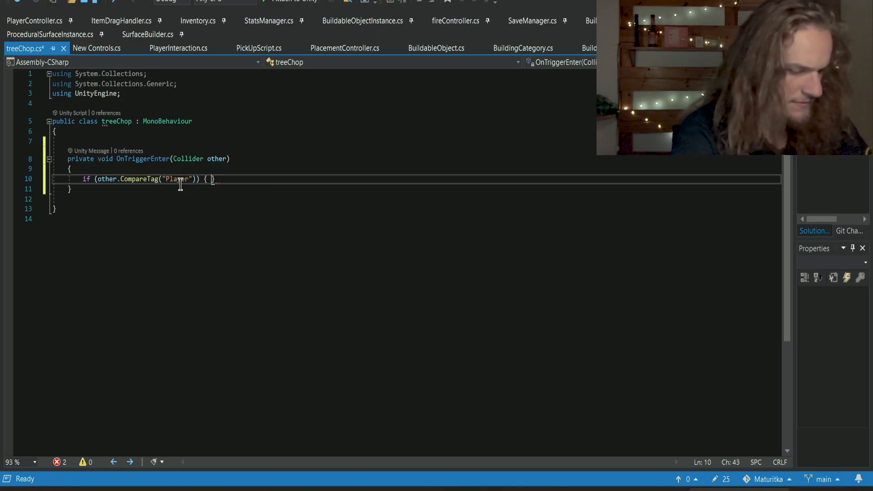
key(Return)
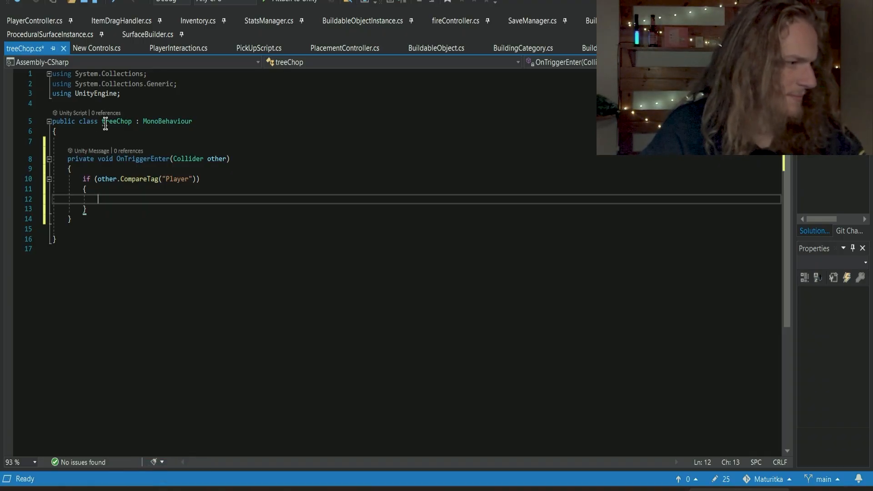
Declare a public Rigidbody field named rb above OnTriggerEnter in the treeChop class
text(3)
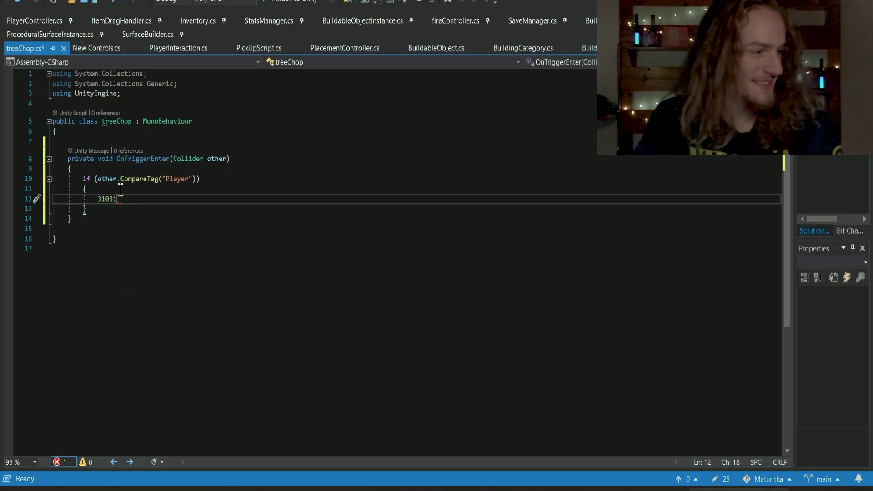
click(81, 142)
text(public Rigidbody)
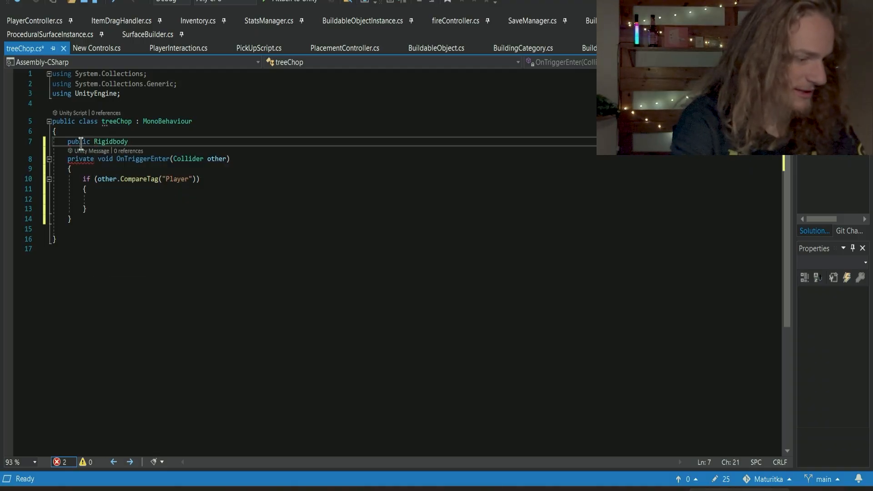
text( rb;)
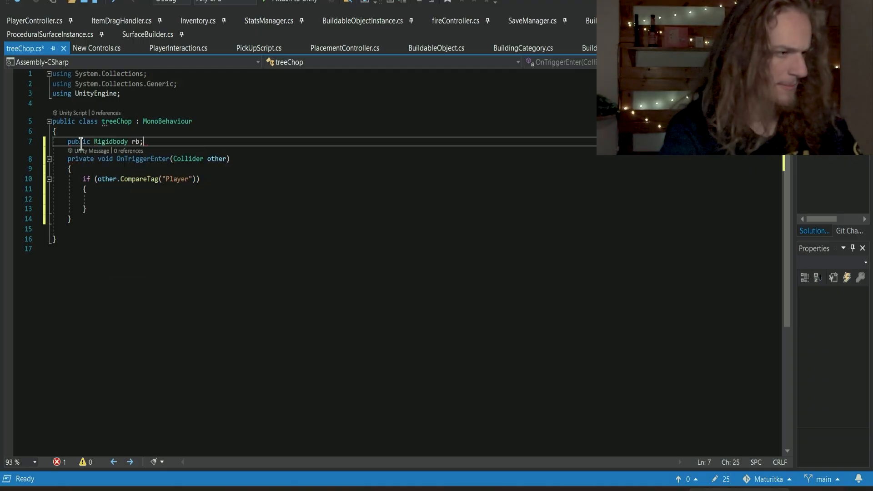
key(Return)
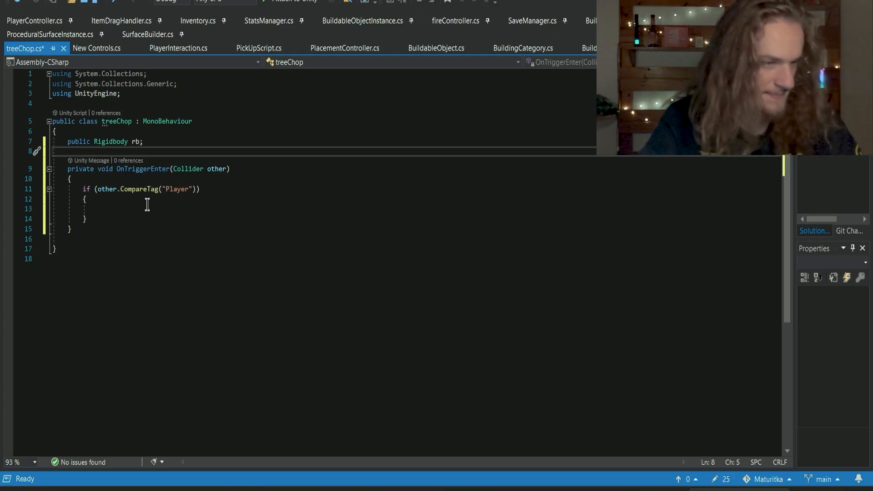
Switch to Unity and make the Rigidbody of Spruce_1_chopped kinematic
key(alt+Tab)
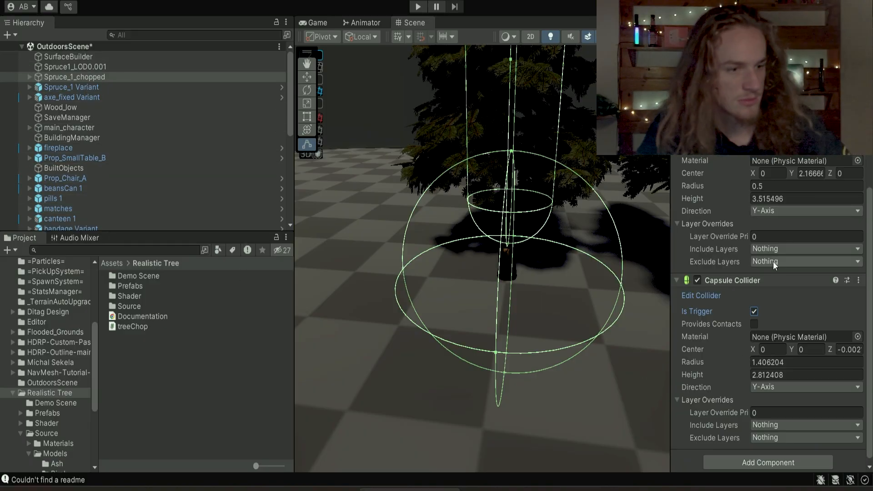
scroll(774, 275, up, 5)
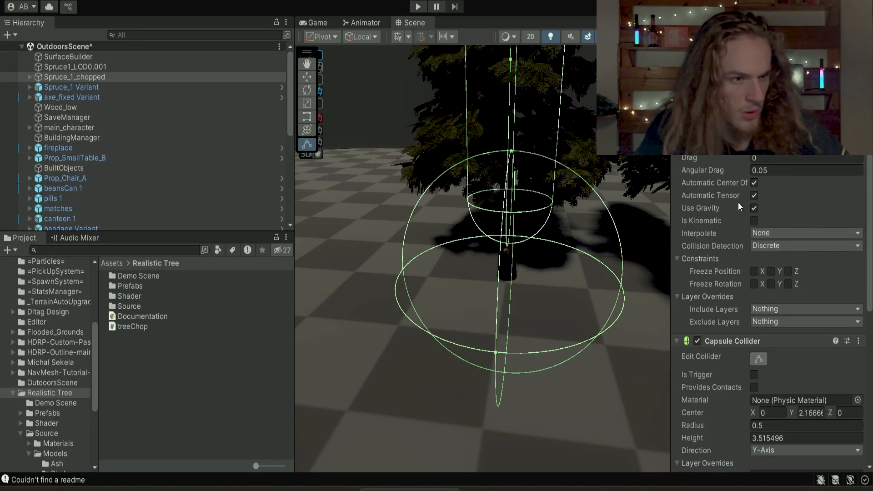
click(753, 222)
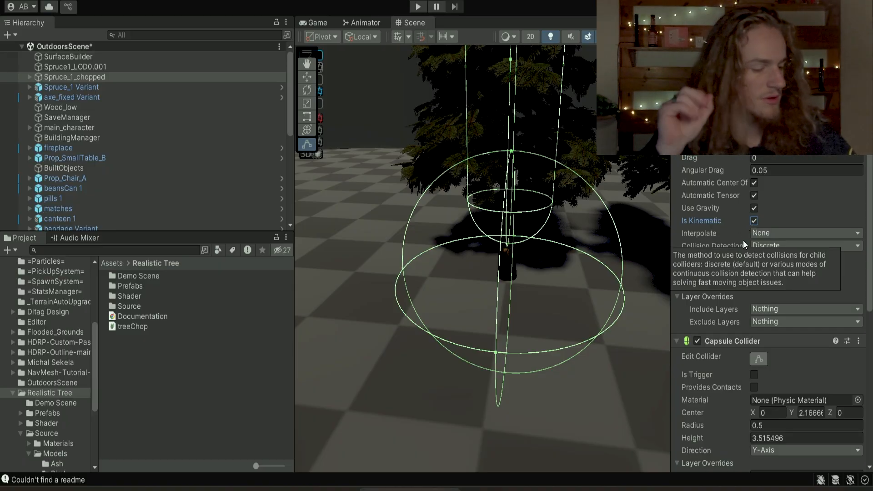
Switch back to Visual Studio, set rb.isKinematic = false inside the Player tag check, and save the script
key(alt+Tab)
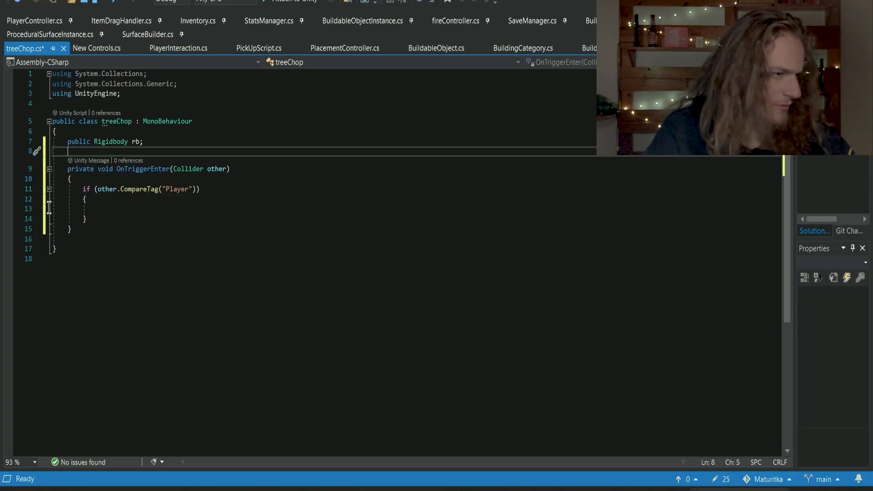
click(147, 169)
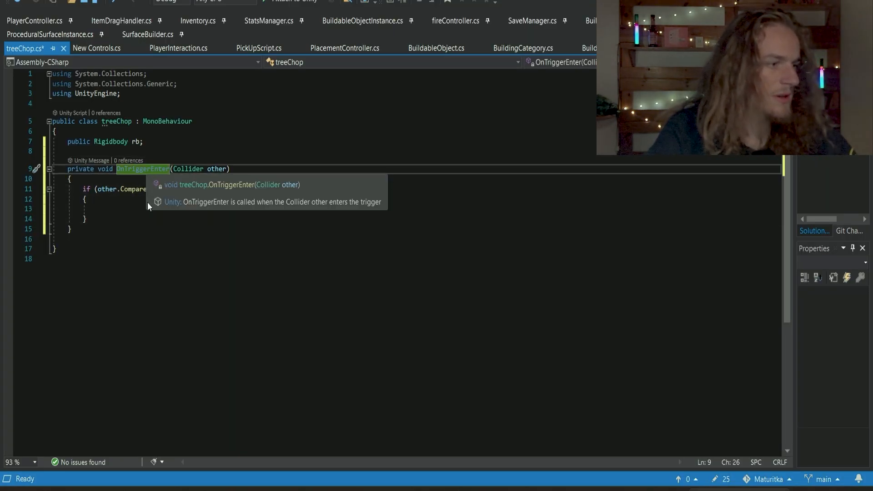
click(178, 188)
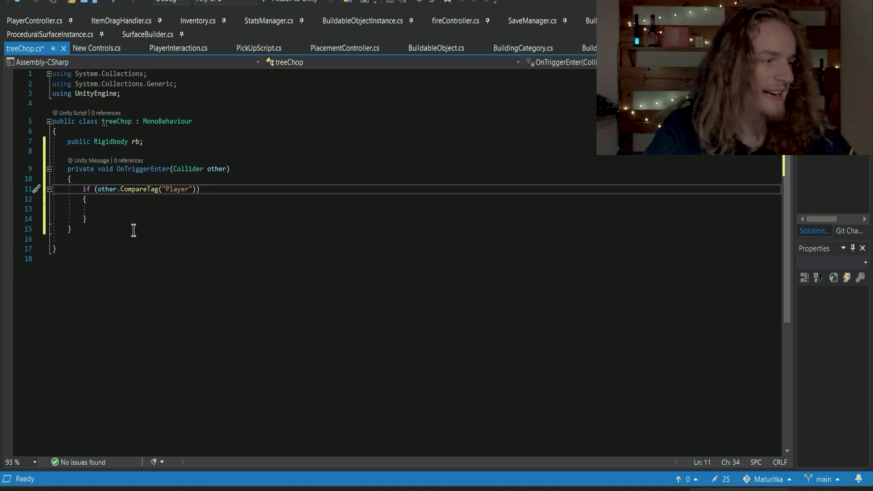
click(139, 207)
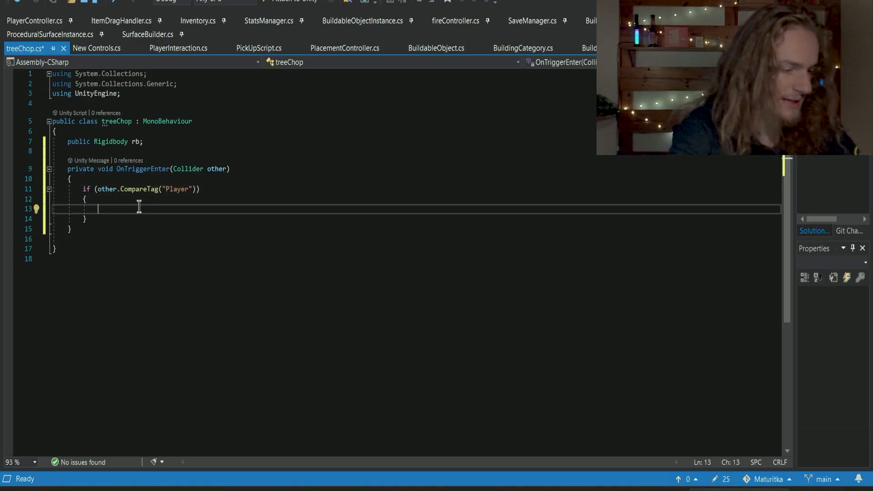
text(rb.isKinematic)
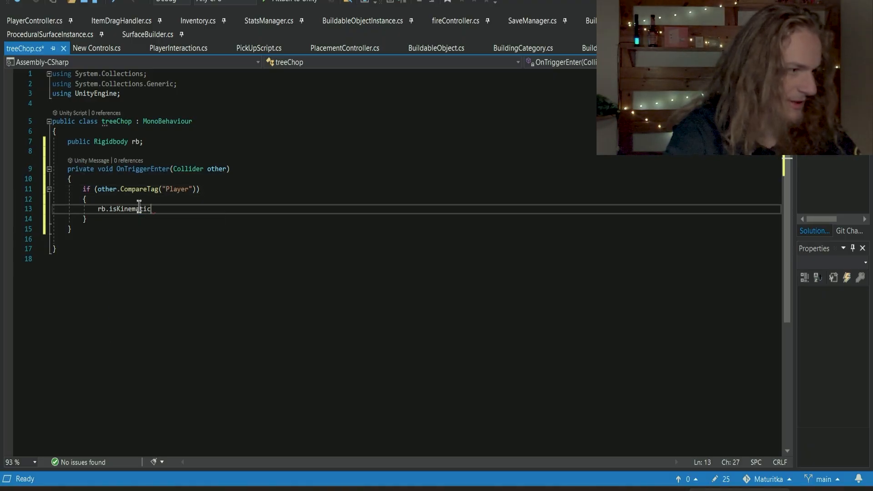
text( = t)
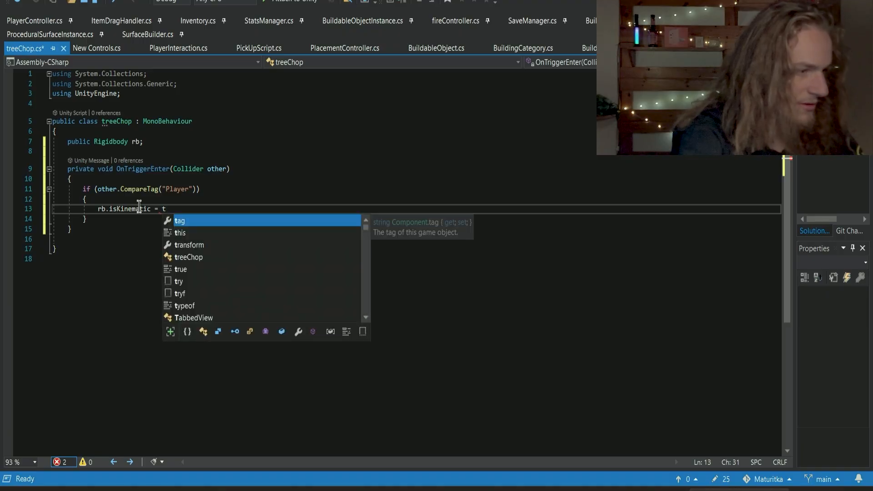
key(BackSpace)
text(fa)
key(Tab)
text(;)
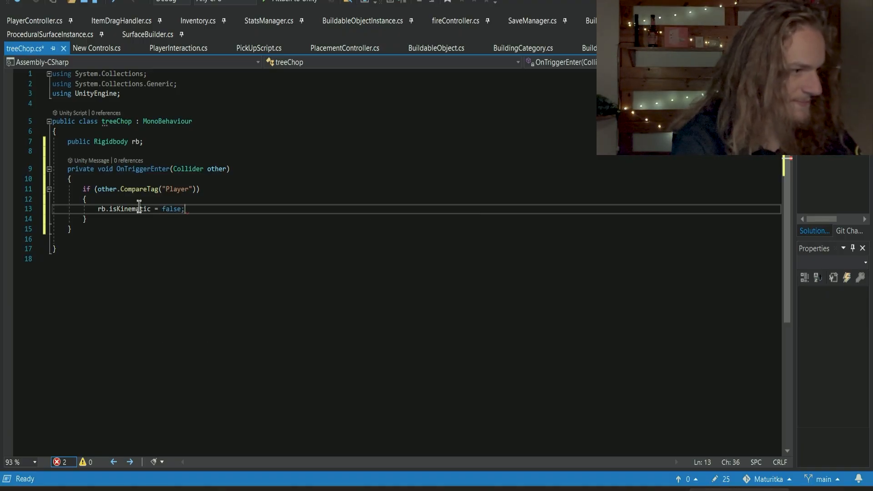
key(ctrl+s)
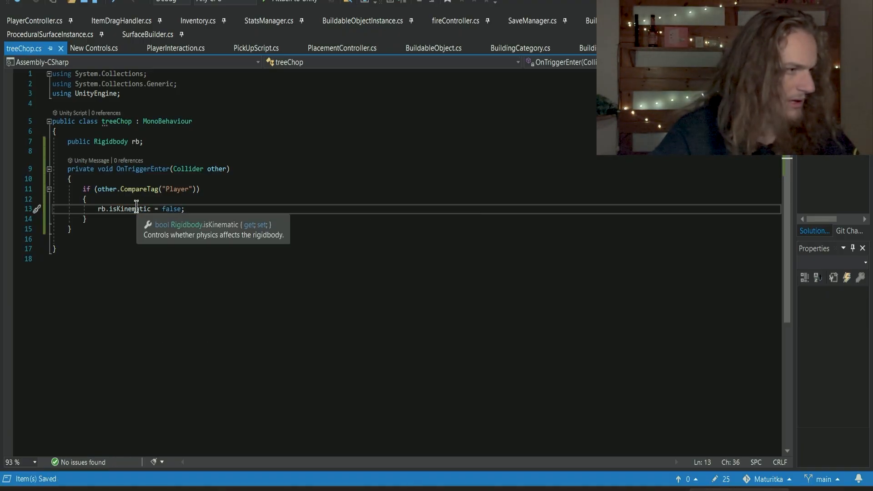
Switch to Unity, start play mode in the Game view, and run the player toward the hill with the trees
key(alt+Tab)
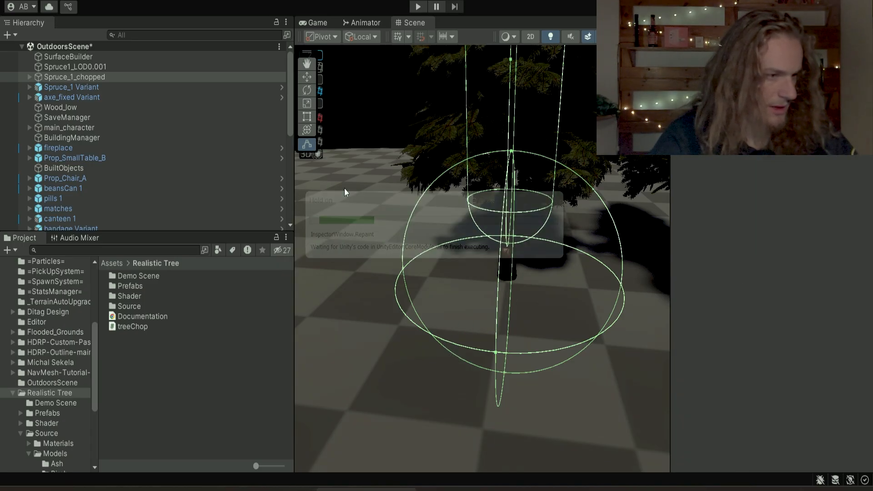
click(418, 6)
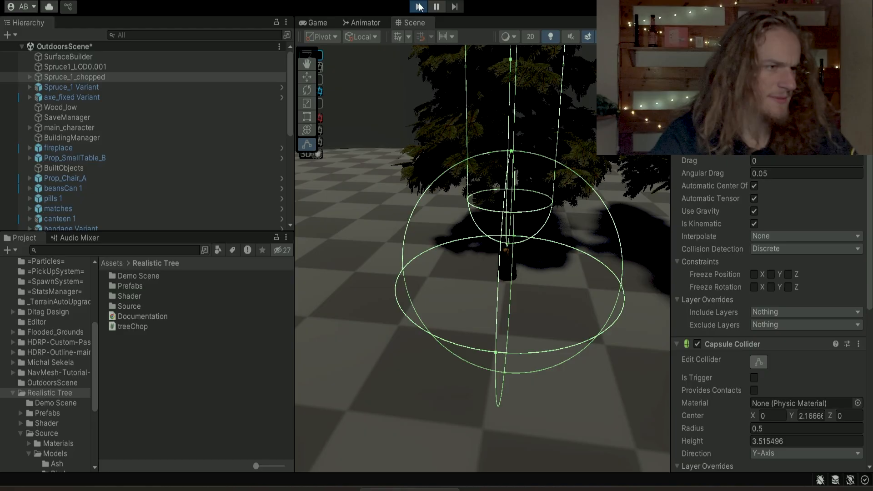
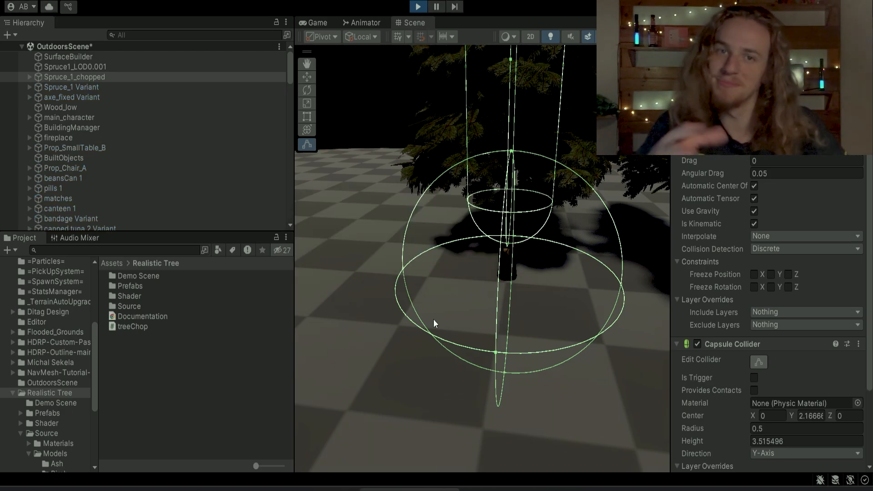
click(317, 23)
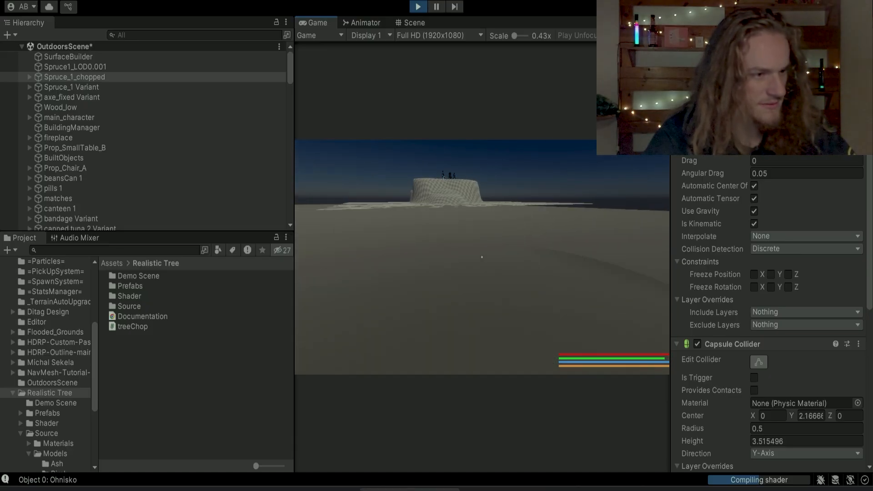
key(shift+w)
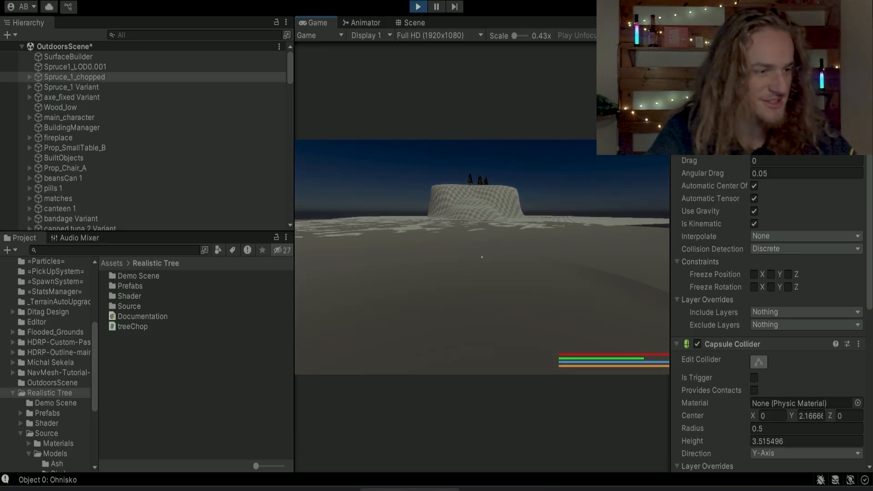
key(shift+w)
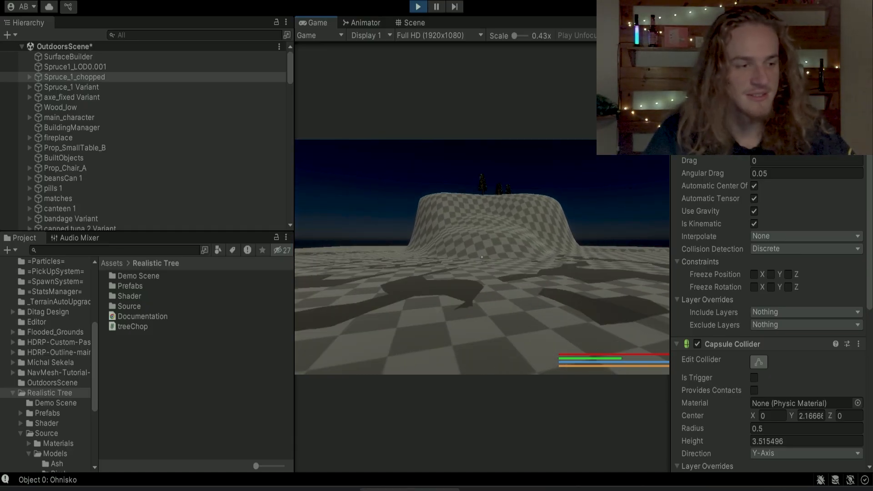
key(shift+w)
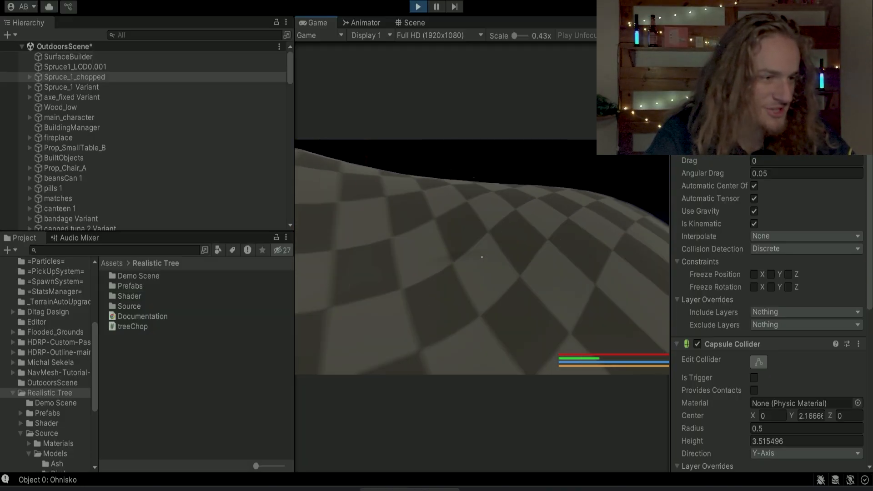
Walk the player up to the chopped spruce to test its fall, back away from the trees, and stop play mode
key(w)
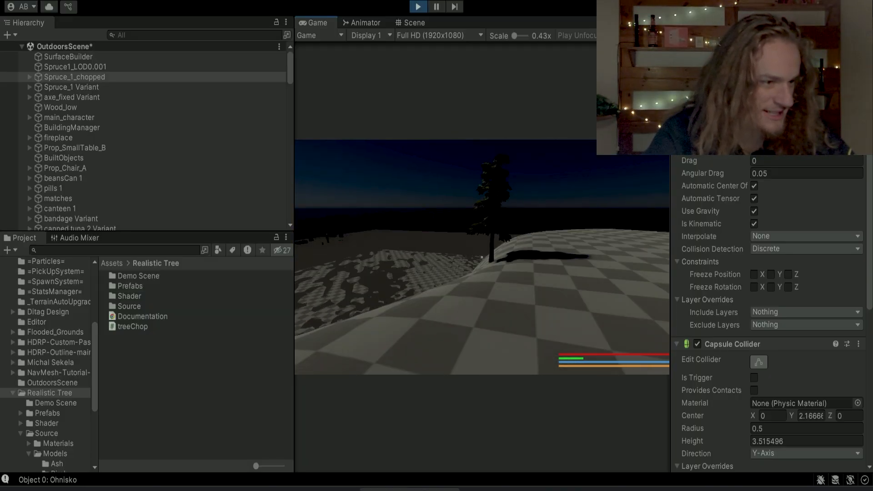
key(w)
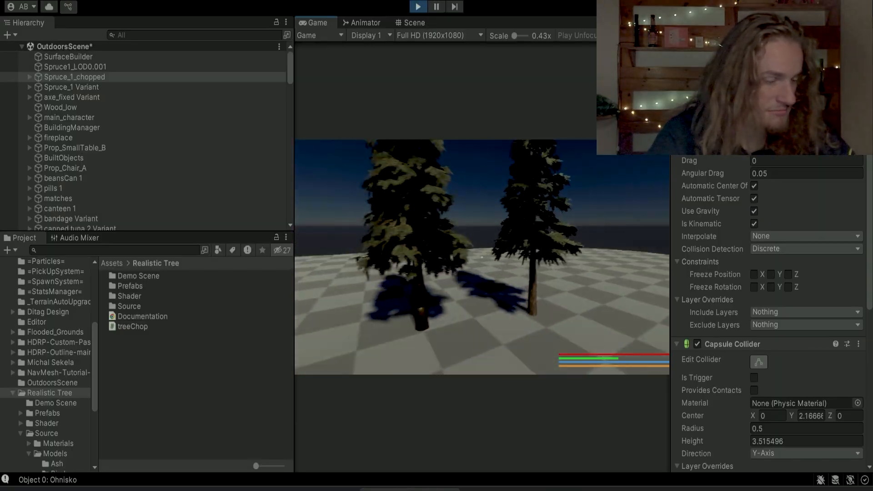
key(w)
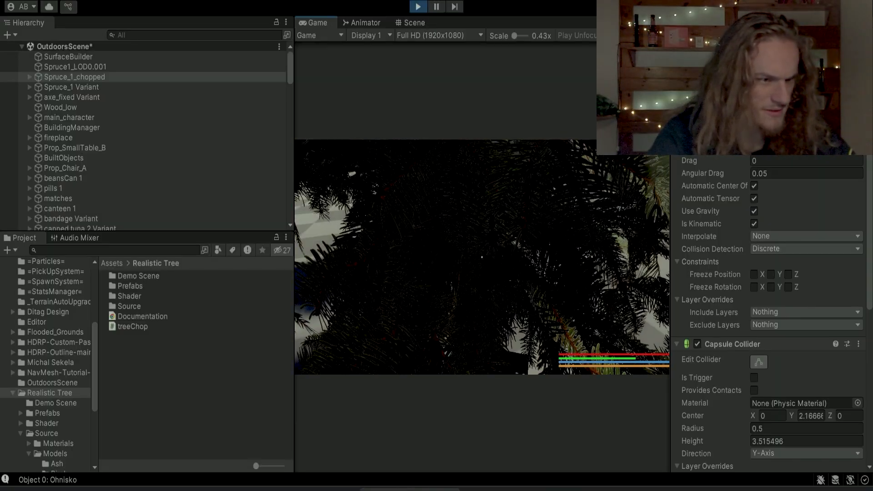
key(w)
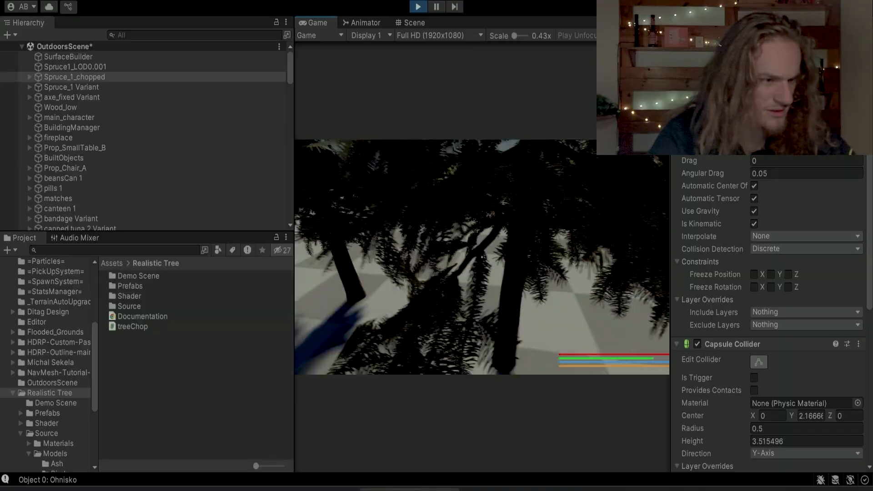
key(s)
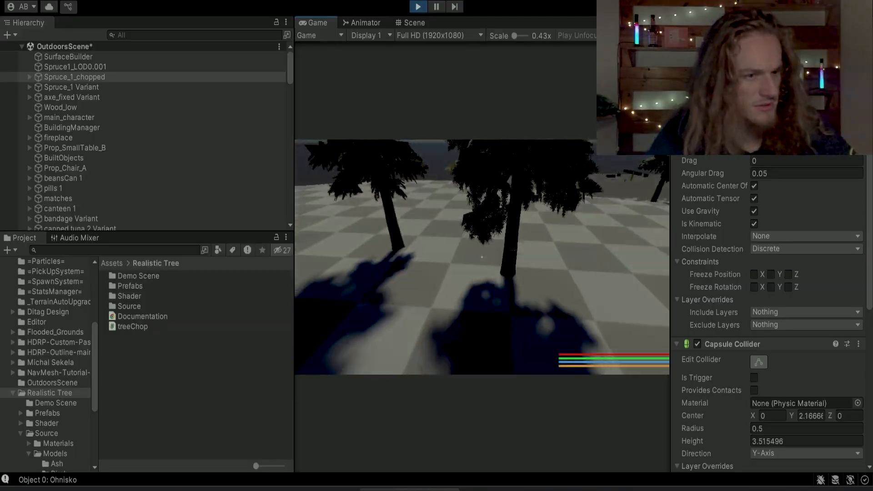
key(s)
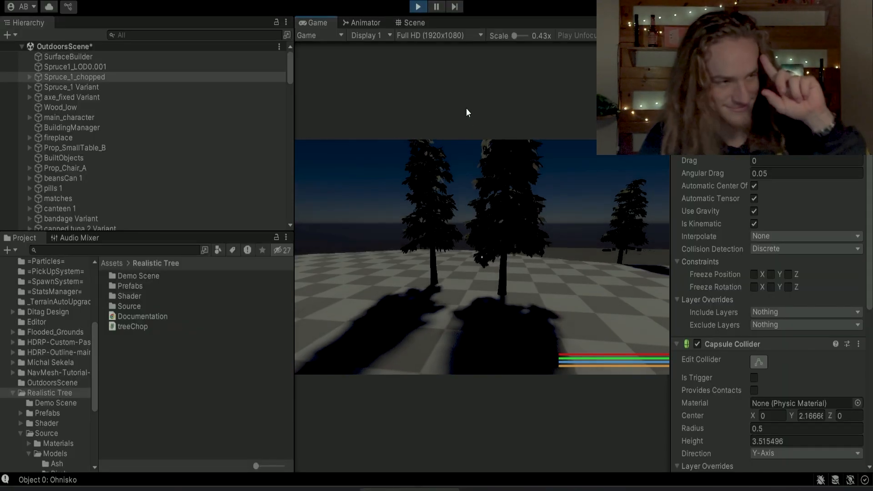
click(418, 7)
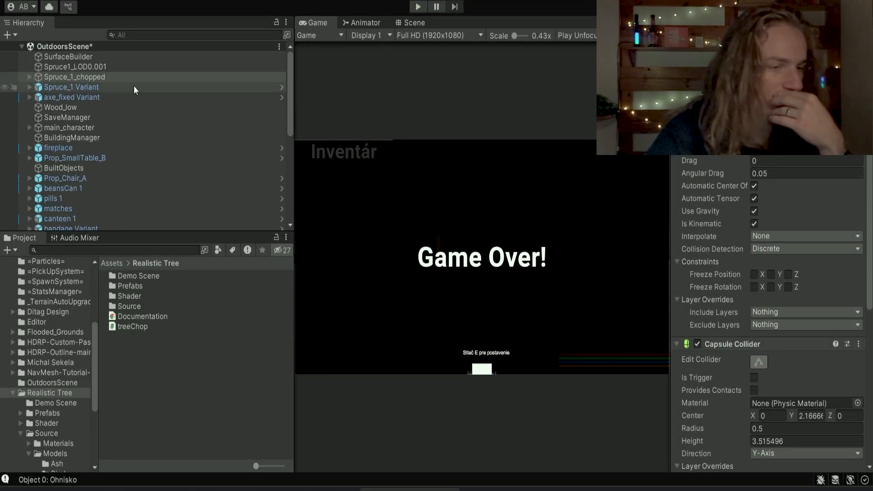
Attach the treeChop script to Spruce_1_chopped, between its Rigidbody and Capsule Collider components
drag(141, 326, 798, 291)
drag(772, 322, 765, 333)
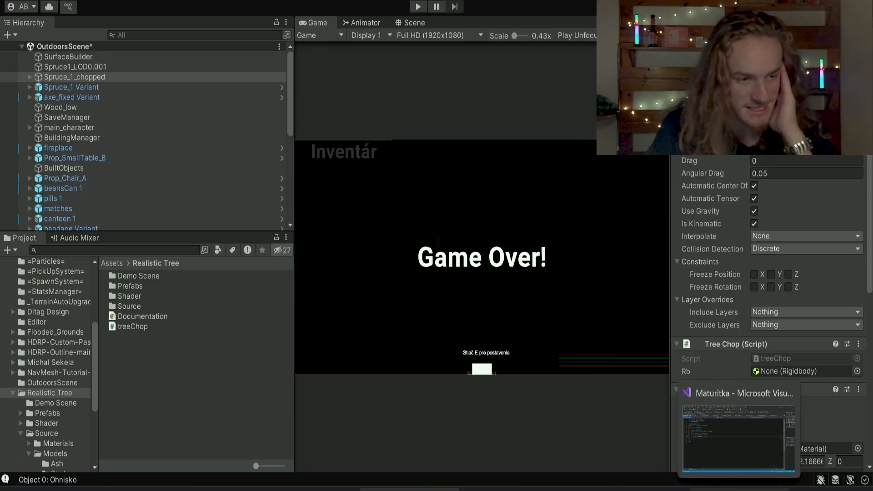
Switch to Visual Studio, make the rb field private instead of public, and add a Start method above OnTriggerEnter
click(738, 490)
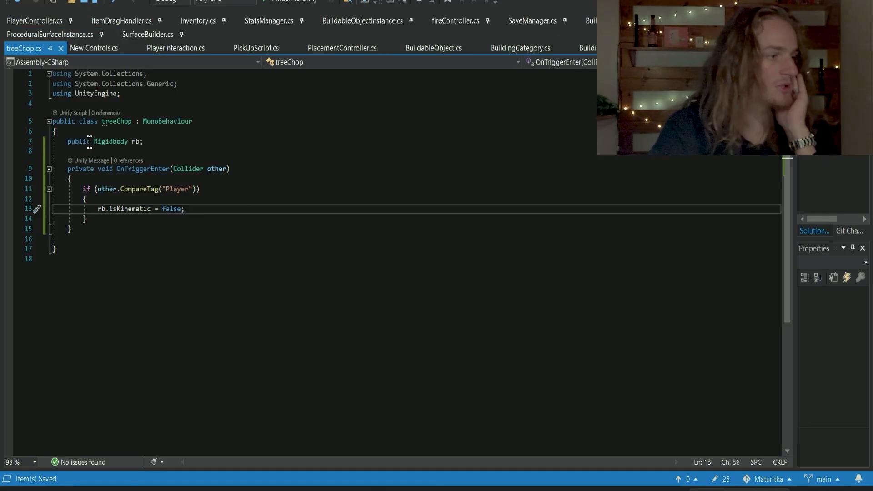
drag(90, 142, 75, 142)
text(rivate)
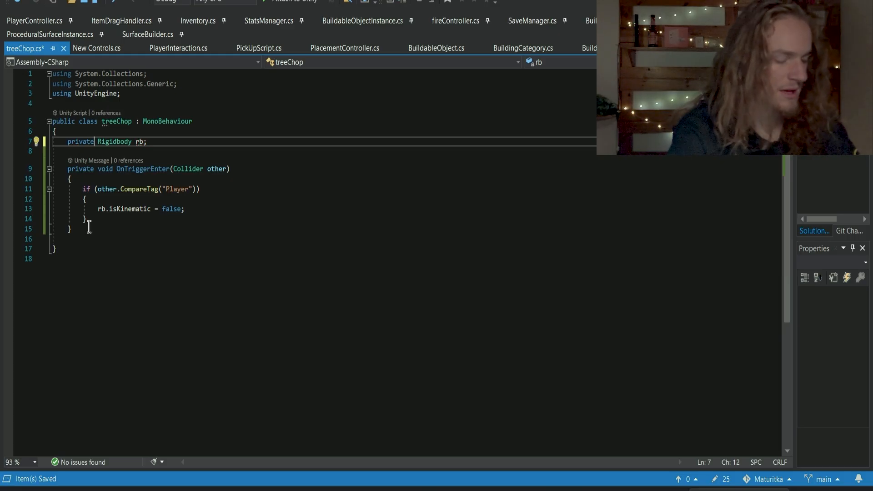
key(Return)
key(Return)
text(sta)
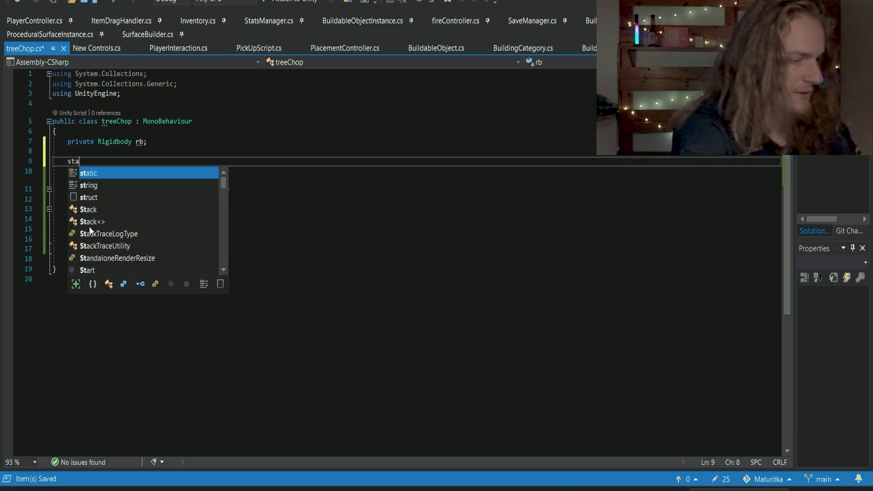
key(Tab)
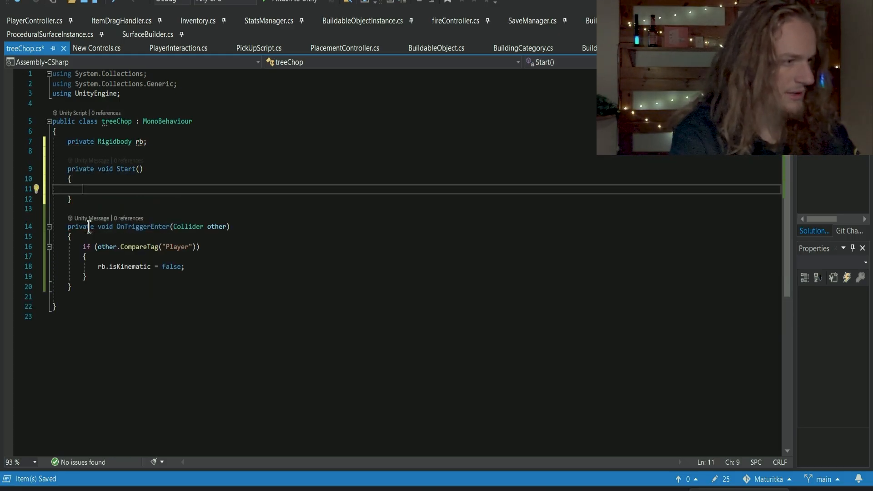
Inside Start, assign rb = GetComponent<Rigidbody>(); and save the treeChop script
text(rb = get)
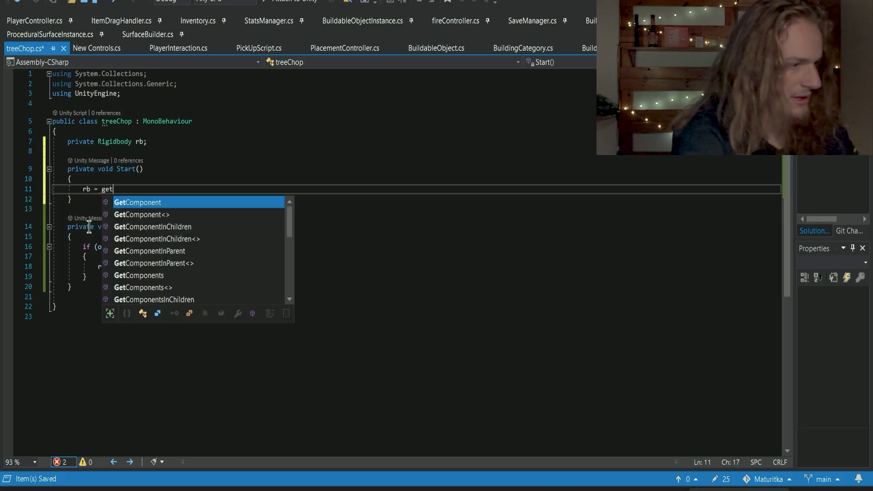
key(Tab)
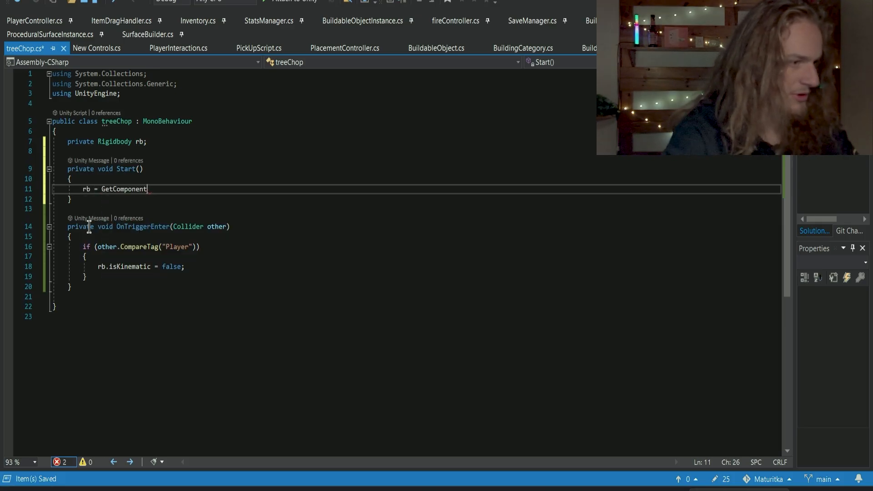
text(<Rigidbody>)
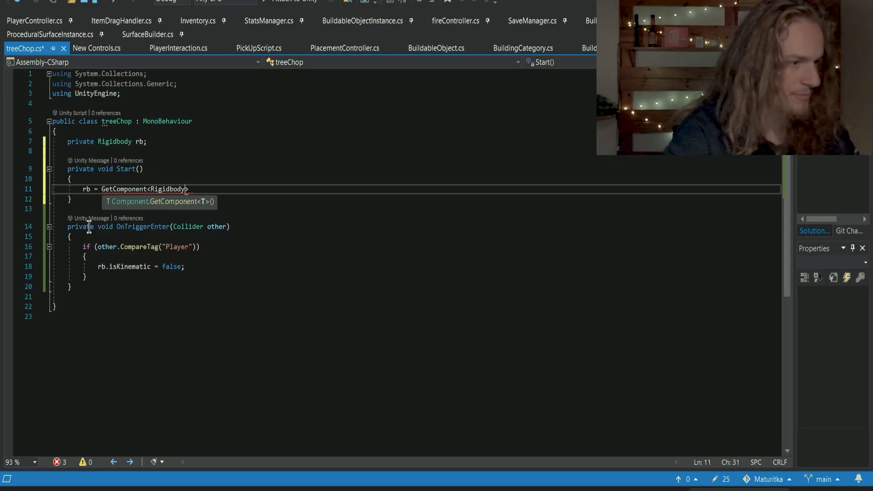
text(();)
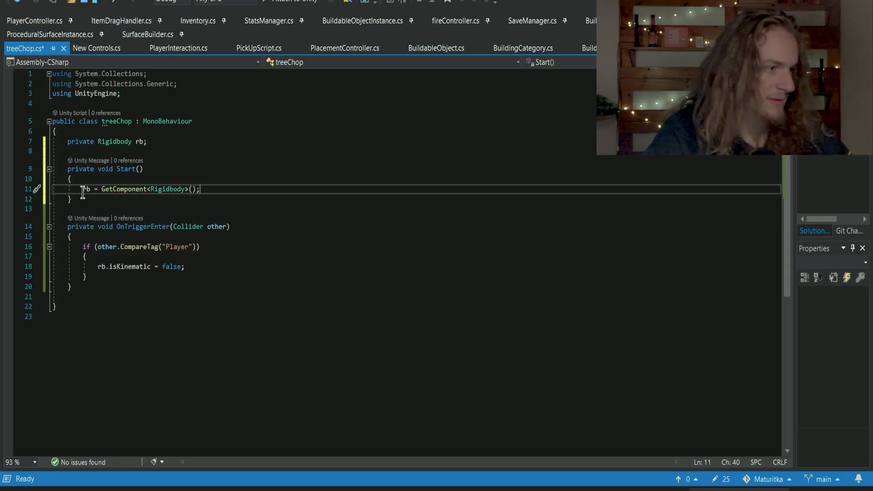
drag(83, 192, 88, 192)
click(139, 142)
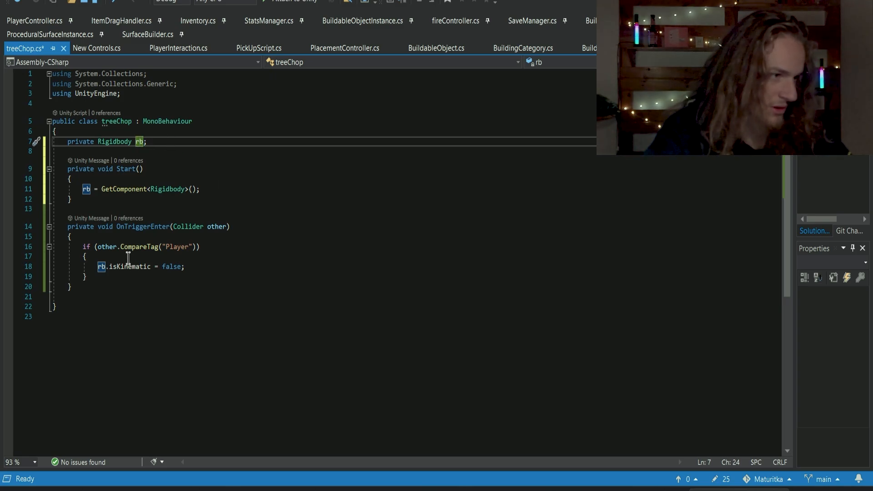
click(173, 189)
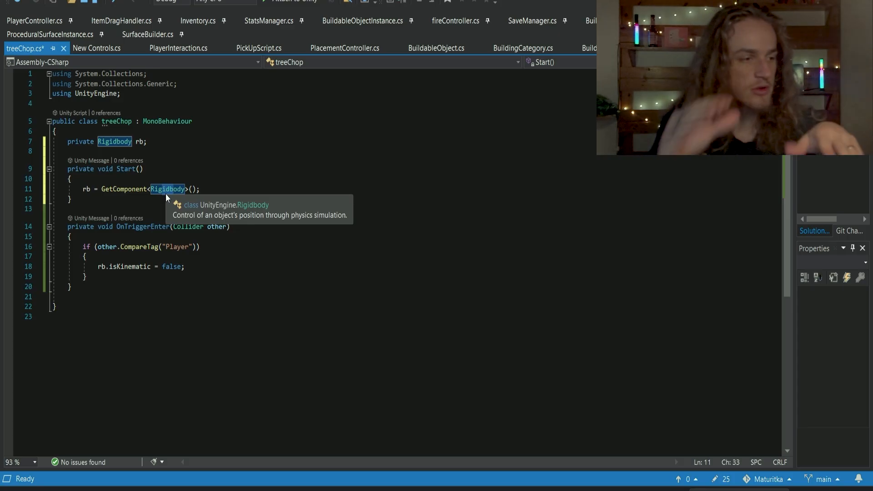
key(ctrl+s)
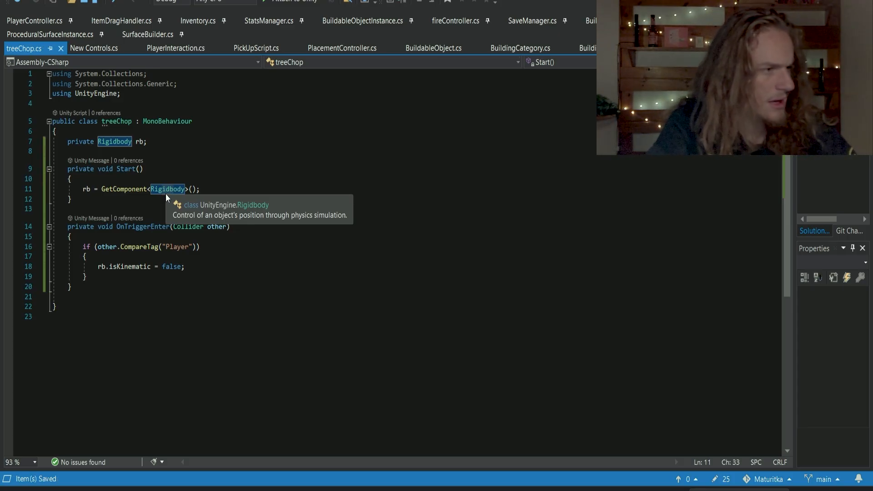
Switch to Unity, select Spruce_1_chopped, and start play mode with the Game view focused
key(alt+Tab)
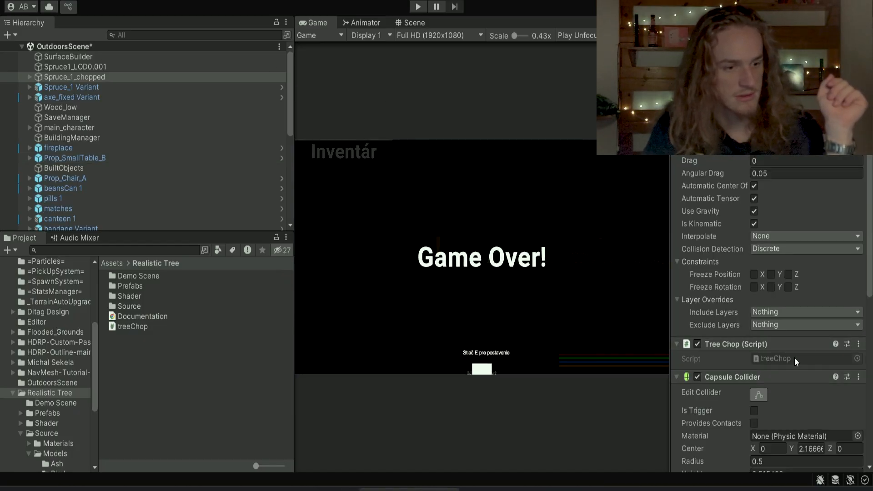
click(64, 79)
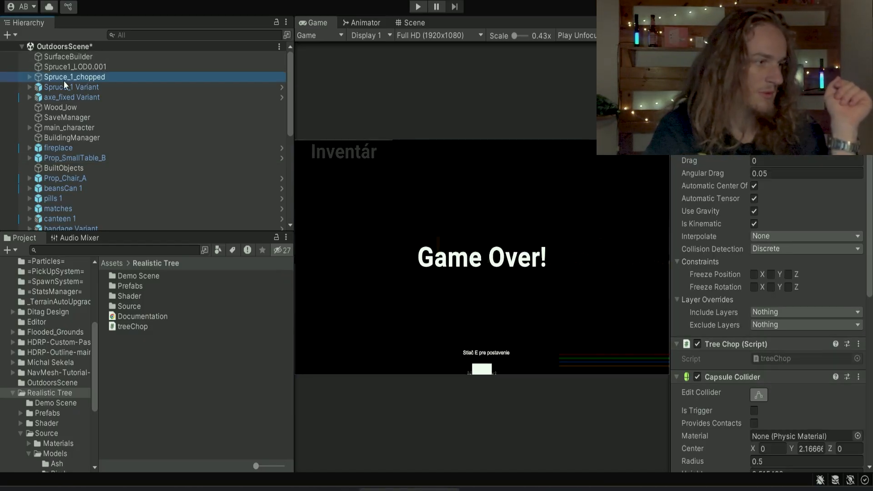
drag(64, 84, 184, 66)
click(419, 7)
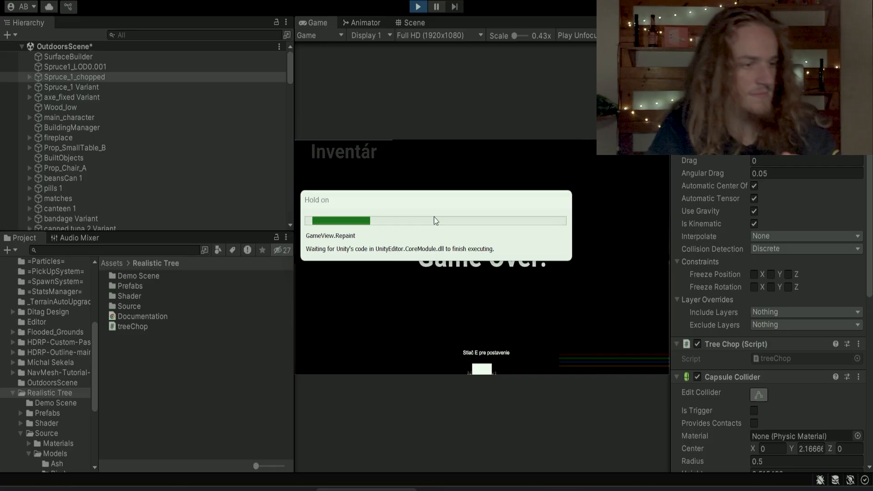
click(439, 277)
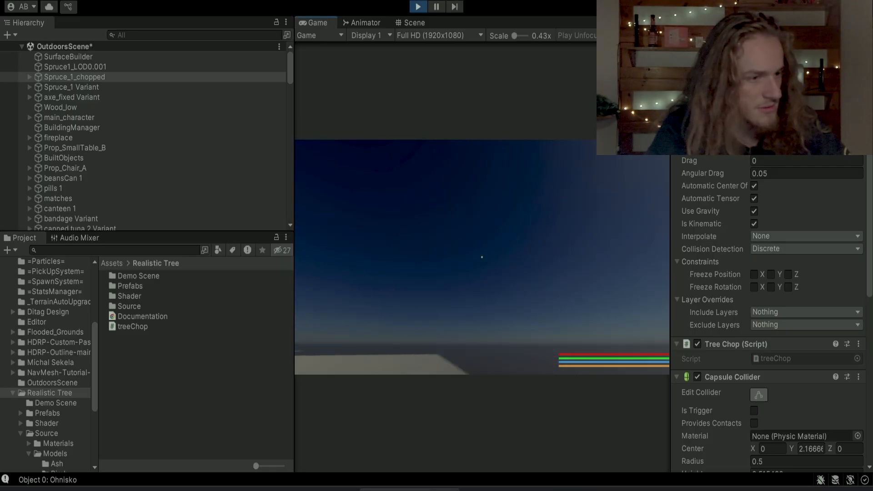
Walk the player up the hill into the chopped spruce's trigger, back away to watch the tree fall, and stop play mode
key(shift+w)
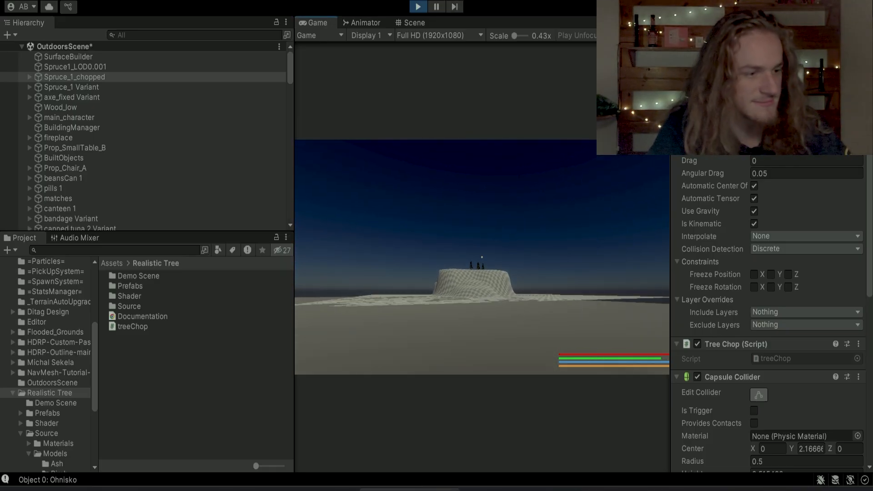
key(shift+w)
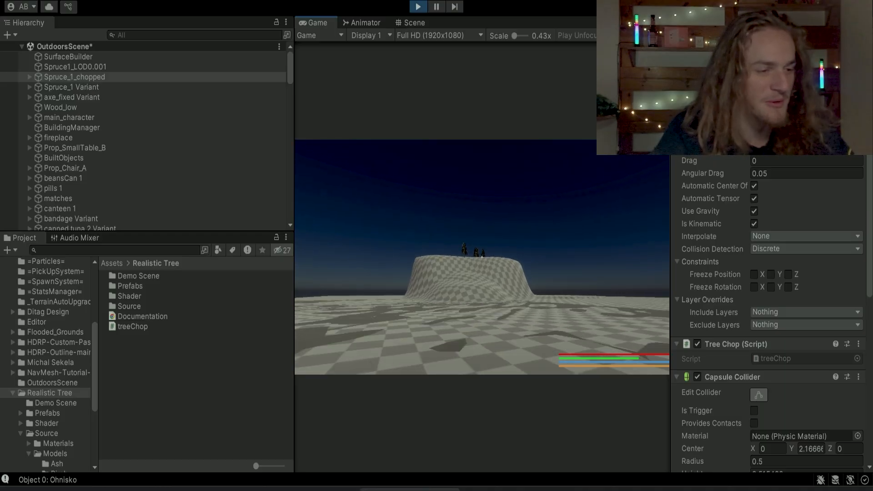
key(shift+w)
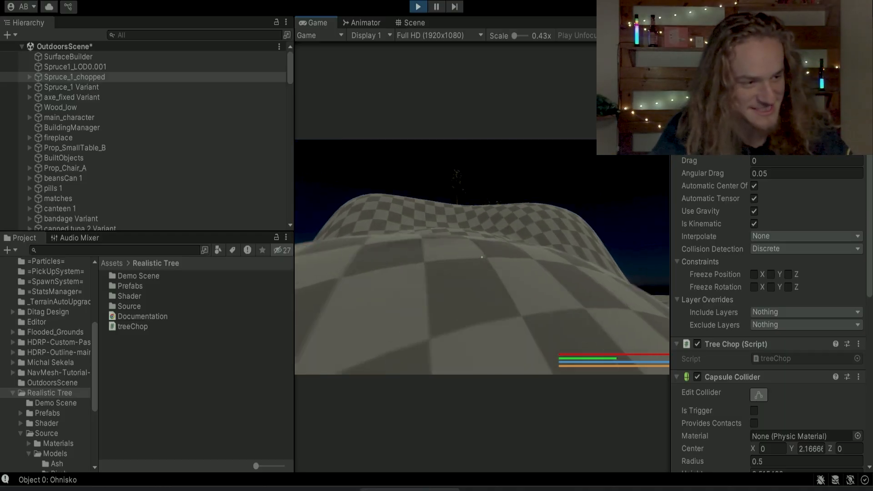
key(shift+w)
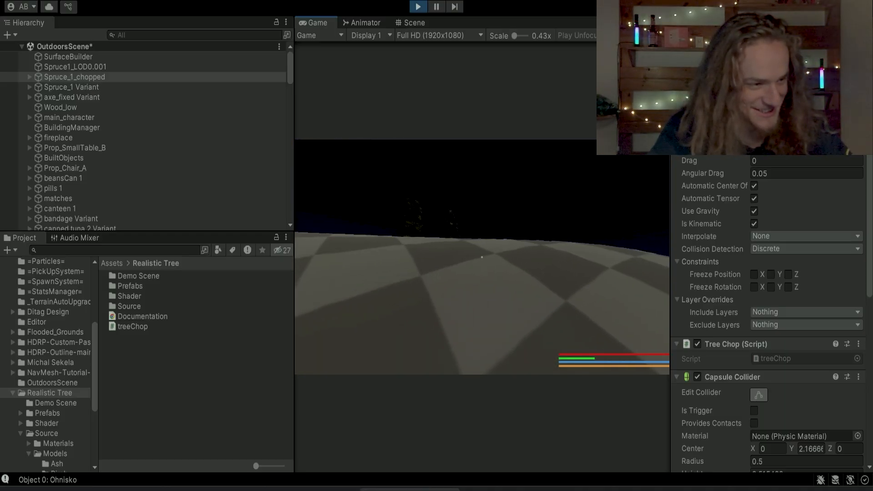
key(w)
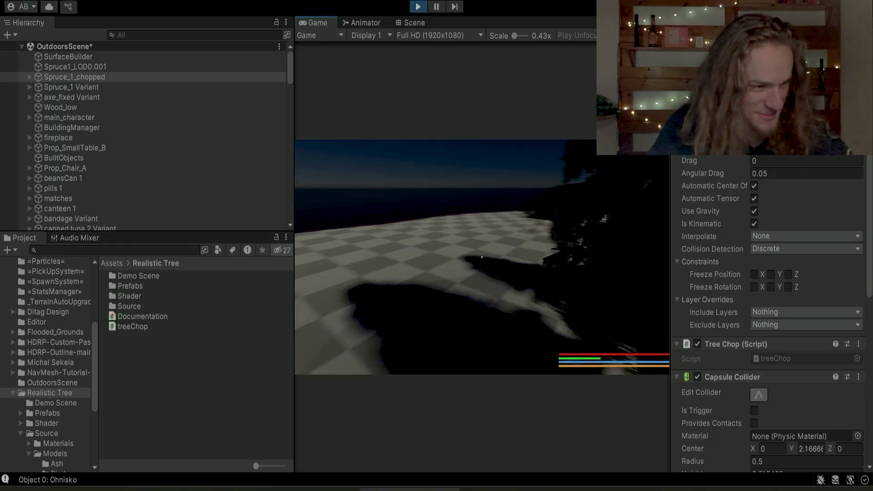
key(w)
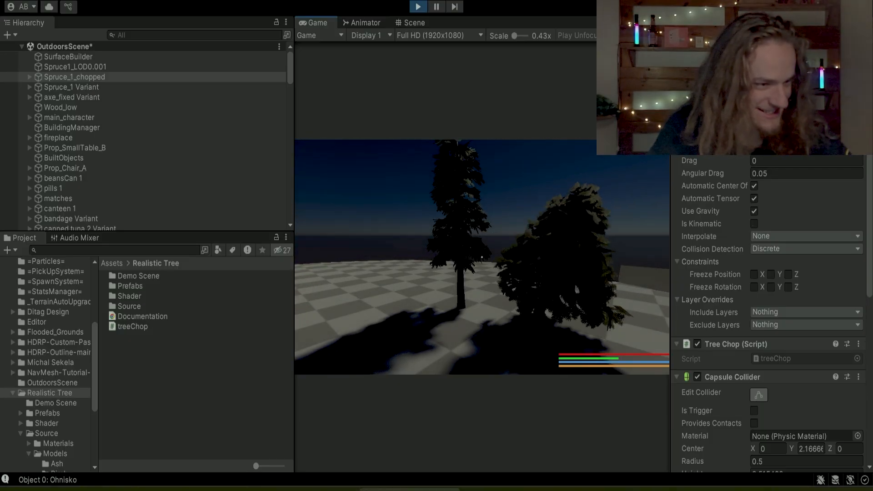
key(s)
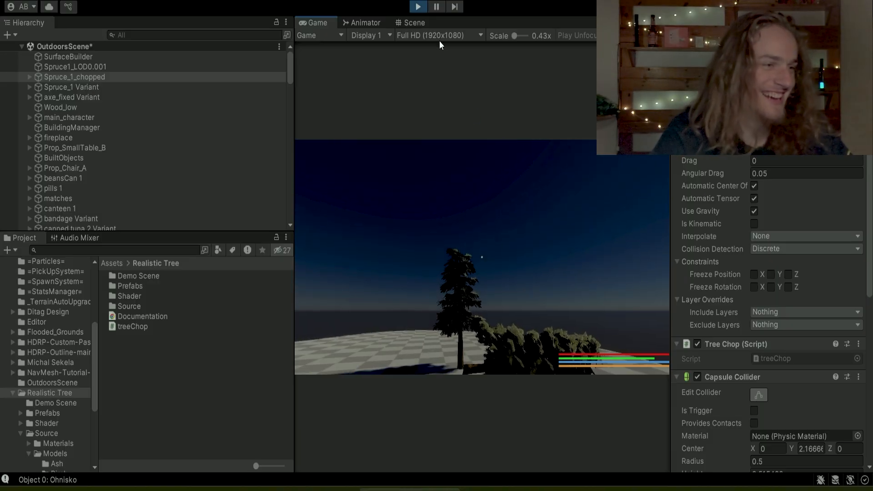
key(ctrl+p)
Switch to Visual Studio and add Debug.Log("ghhghghg"); as the first line inside OnTriggerEnter, above the Player tag check
click(739, 490)
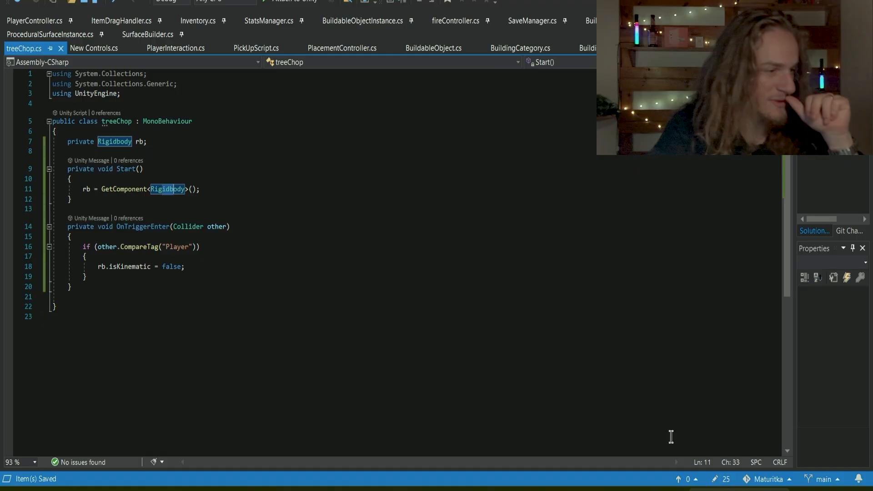
click(130, 236)
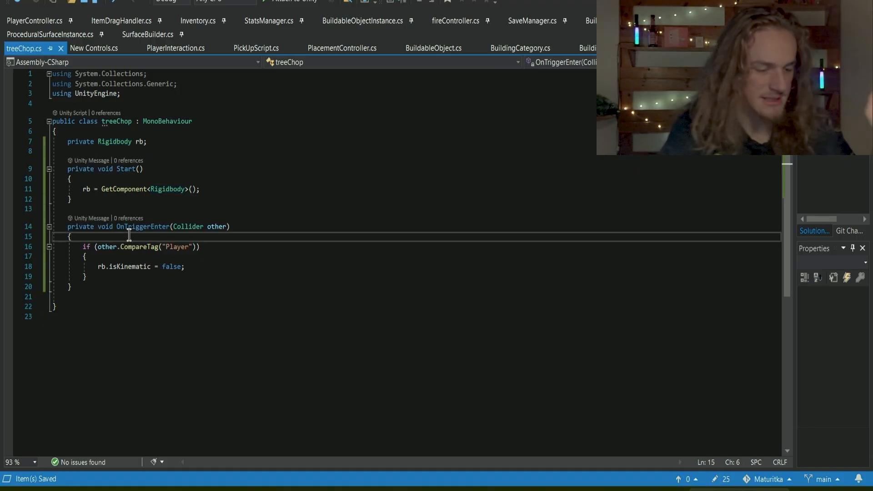
key(Return)
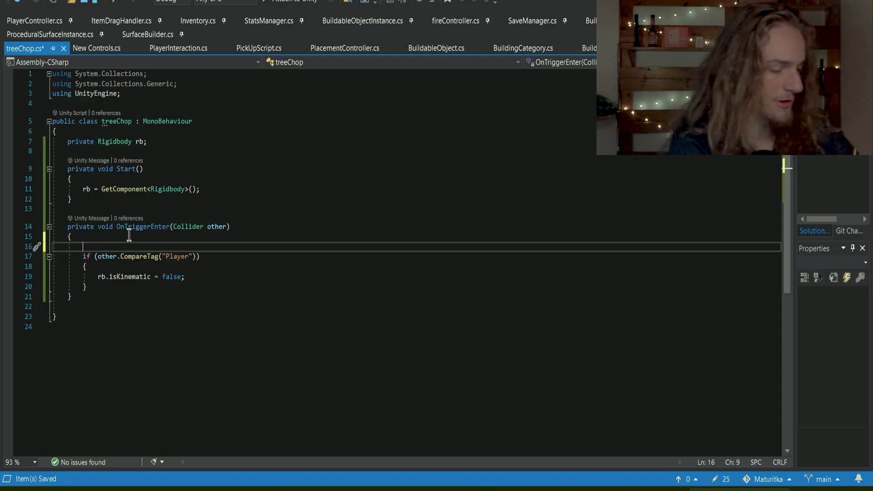
text(Debug)
key(Escape)
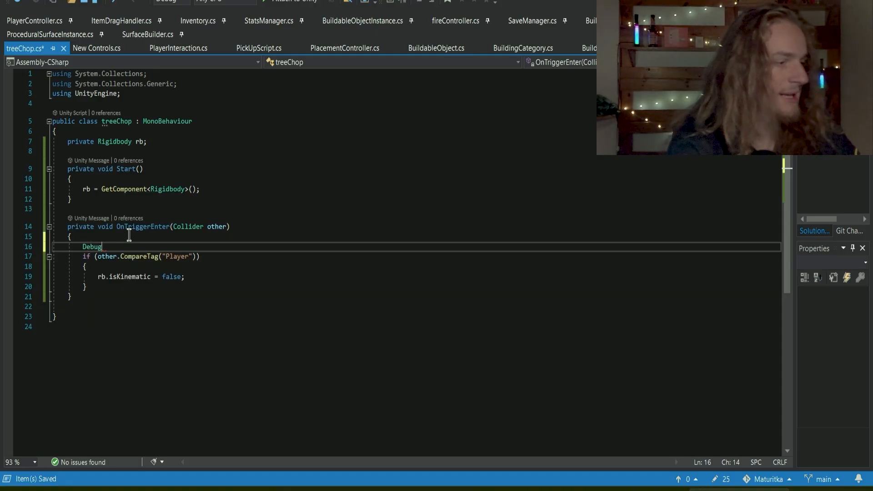
text(.Log)
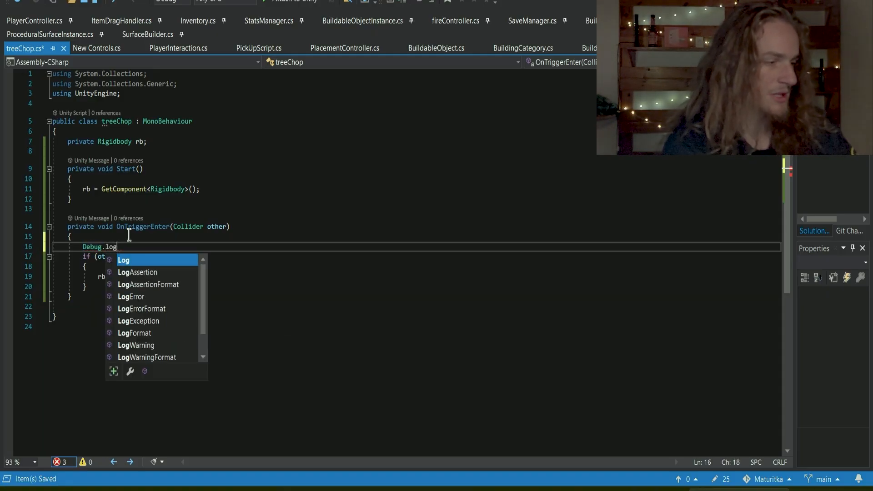
key(Escape)
text(()
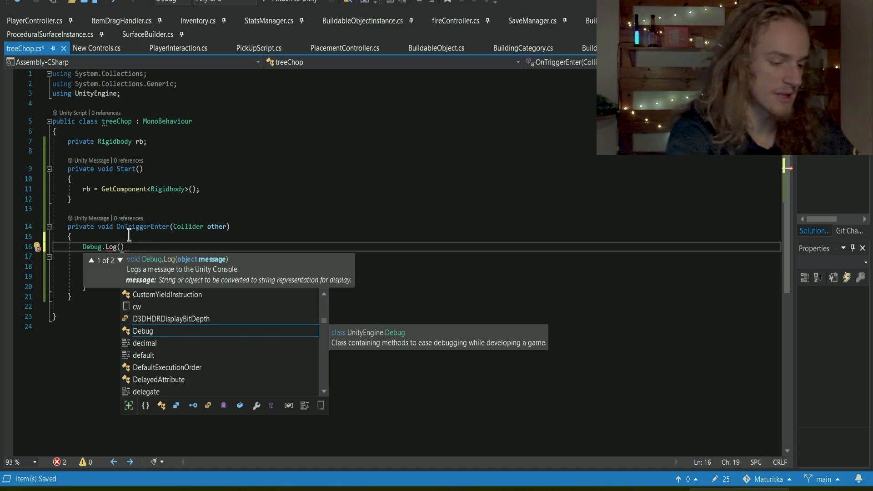
text("ghhghghg)
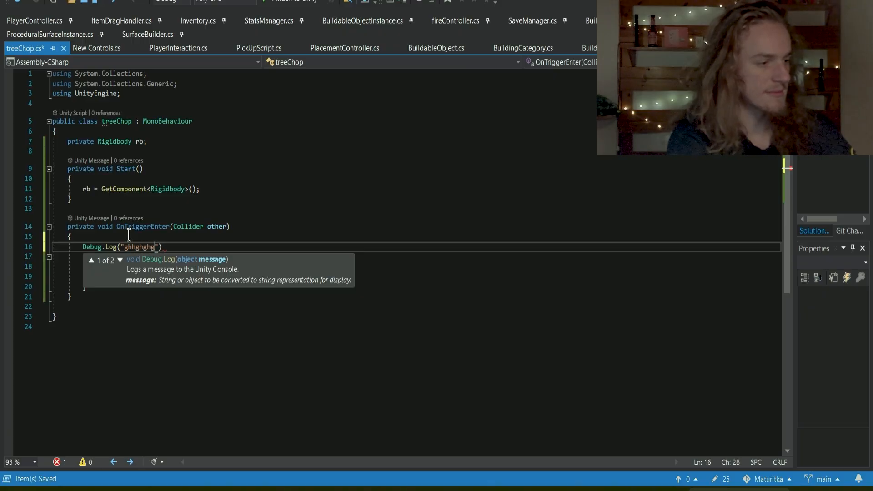
key(End)
text(;)
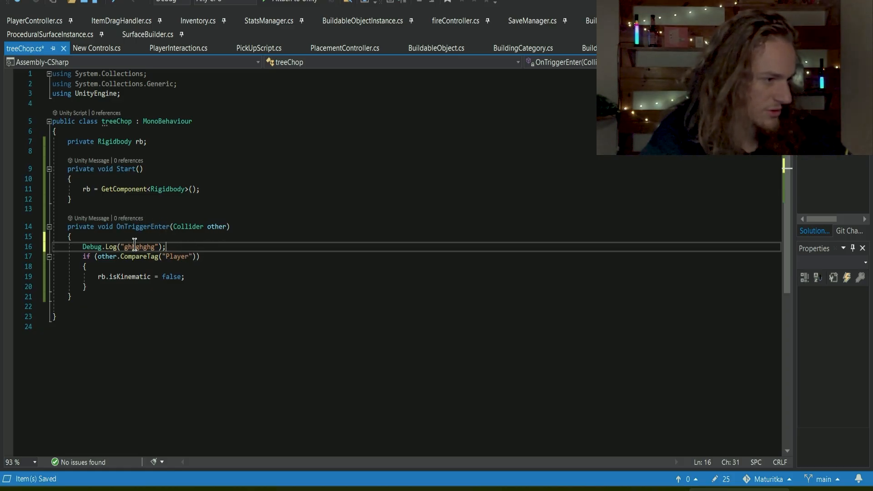
drag(82, 247, 185, 246)
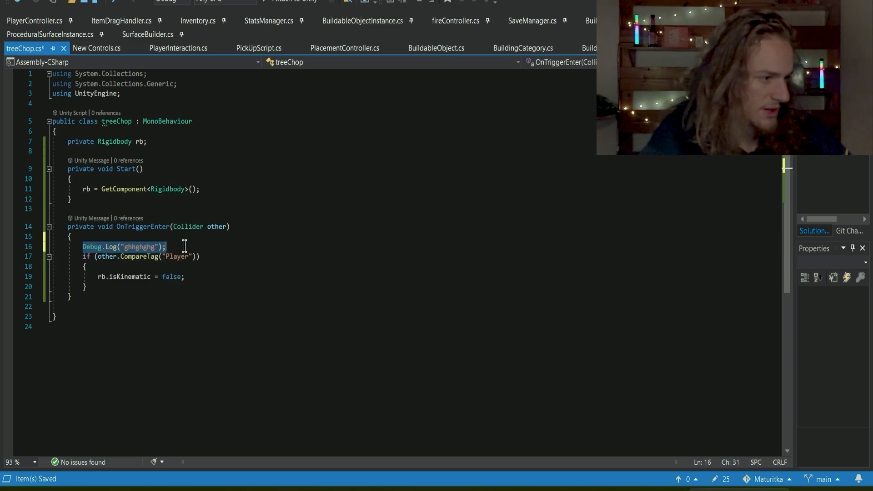
click(218, 247)
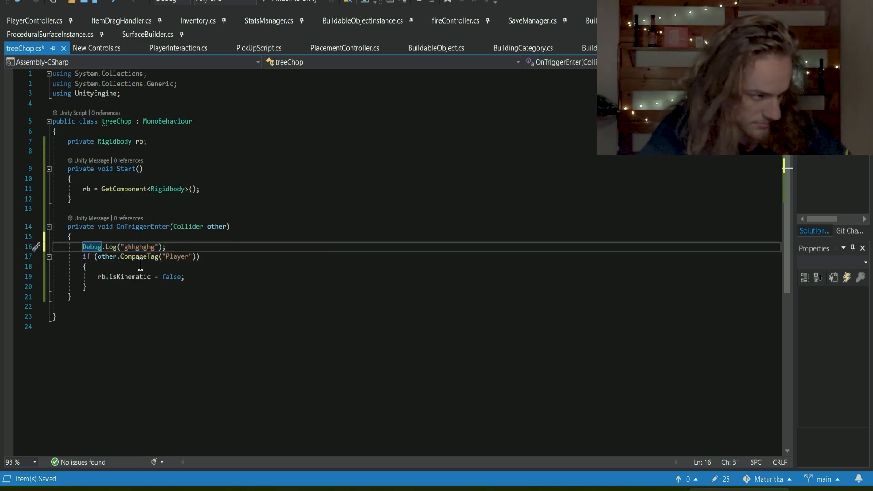
Switch to Unity, show the Console, and examine the details of the logged BuildingManager and CategoryGroup messages
mouse_move(594, 490)
click(410, 490)
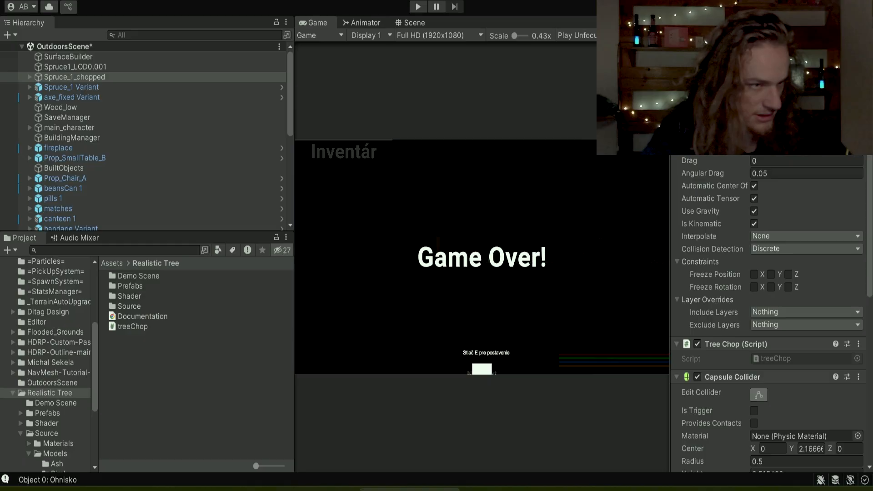
click(696, 23)
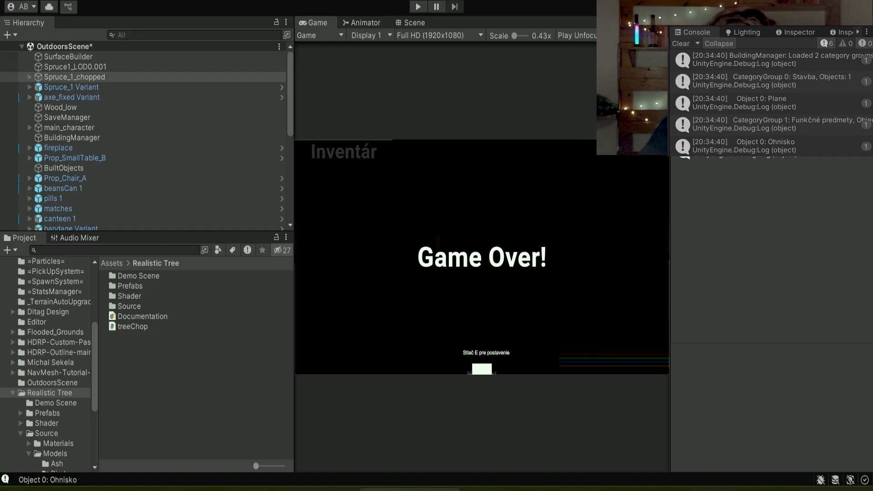
click(755, 53)
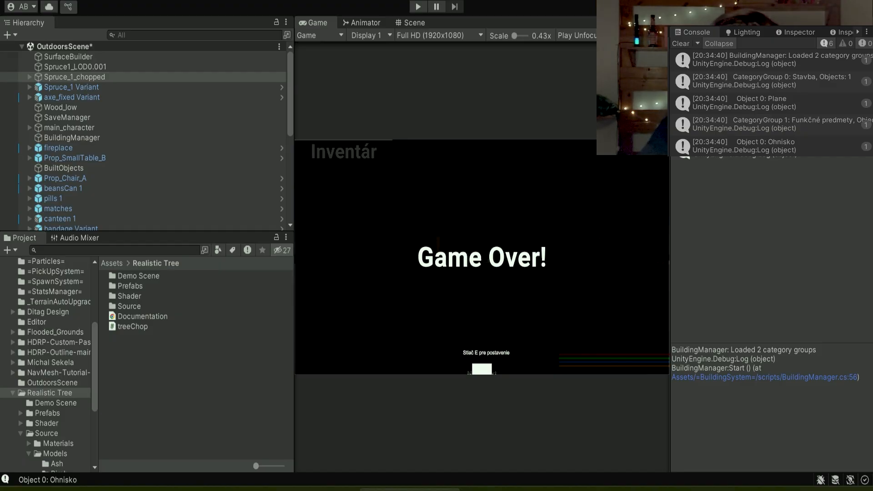
click(755, 74)
click(755, 54)
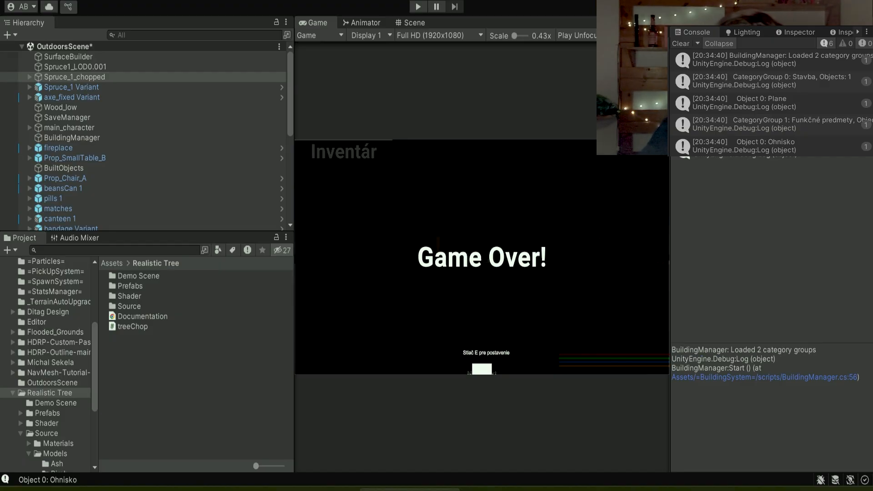
click(755, 75)
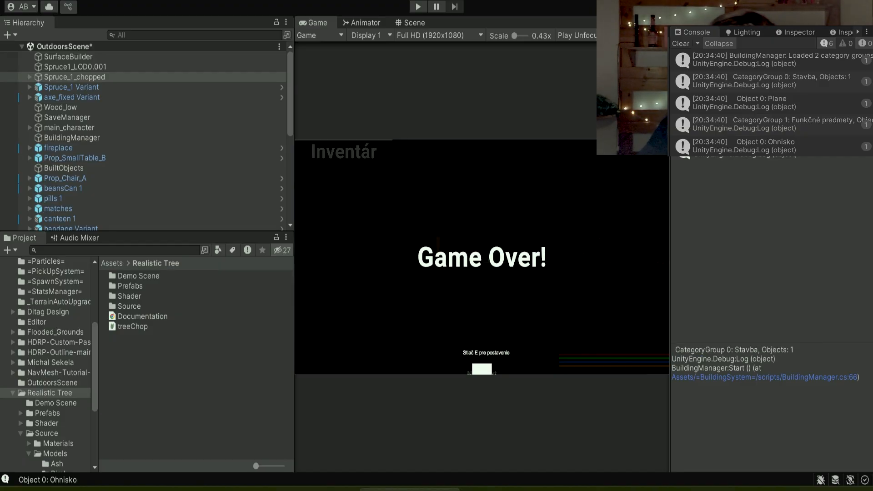
click(755, 114)
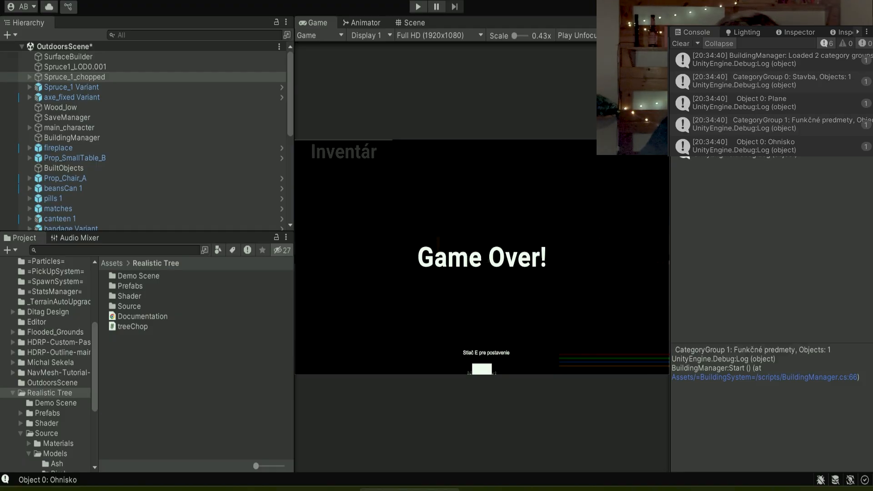
click(755, 100)
click(755, 119)
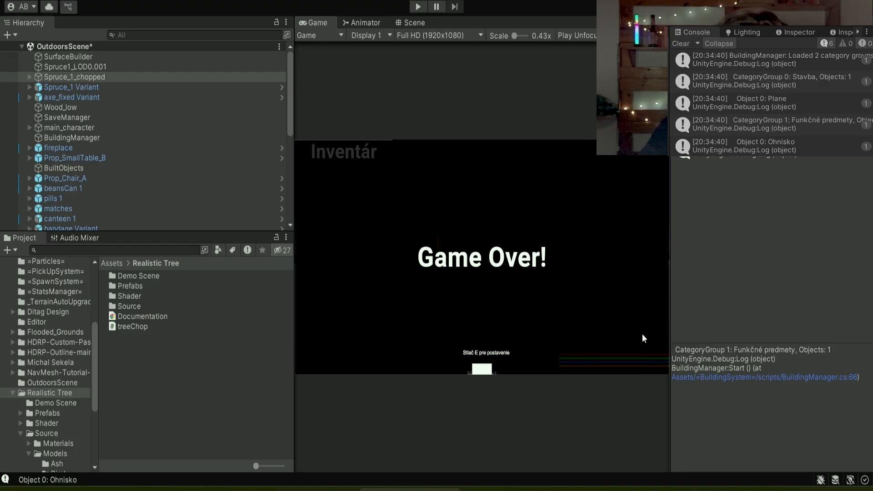
Switch to Visual Studio and examine the Debug.Log and Debug.LogError calls in BuildableObjectInstance.cs and ItemDragHandler.cs
click(739, 488)
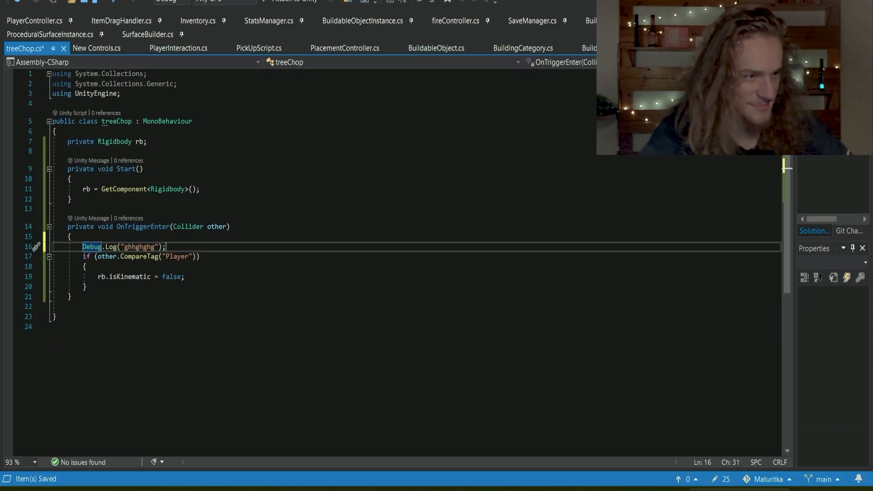
click(350, 20)
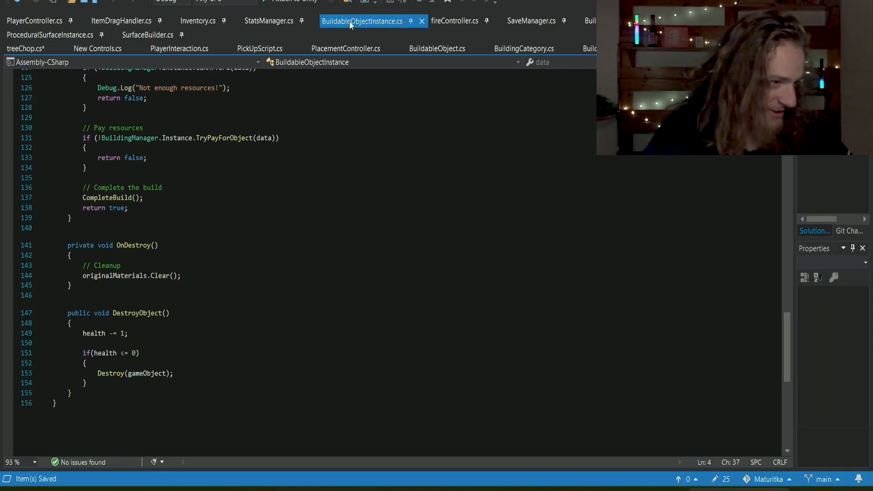
scroll(204, 347, up, 16)
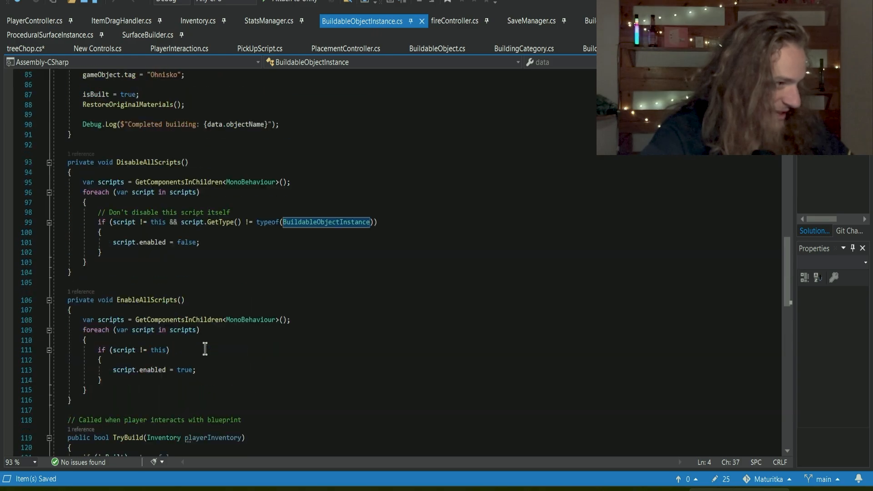
scroll(205, 349, down, 6)
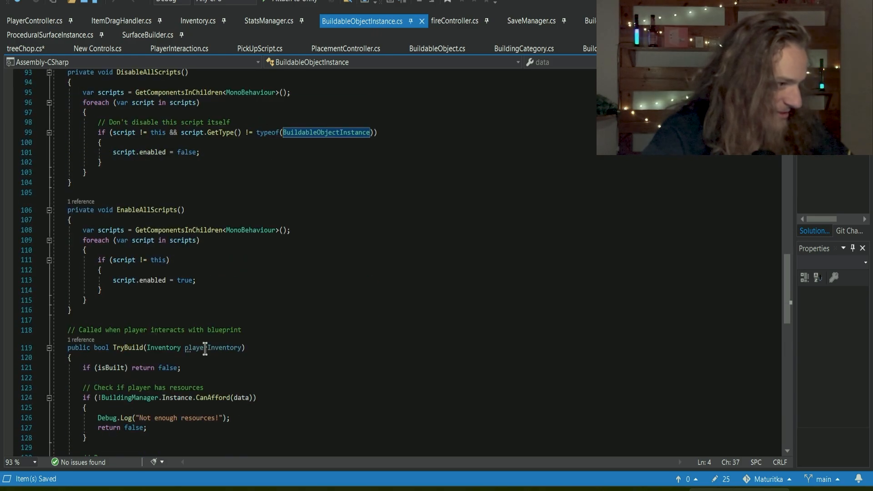
click(111, 18)
scroll(331, 250, down, 10)
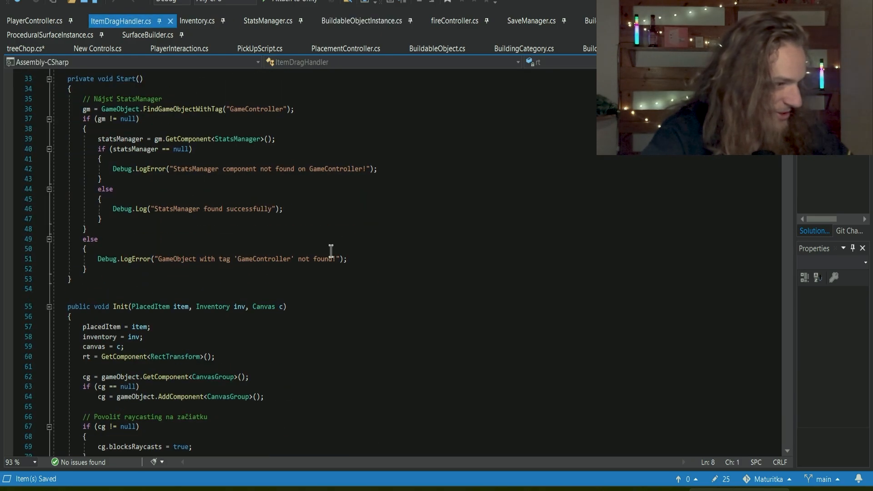
click(122, 159)
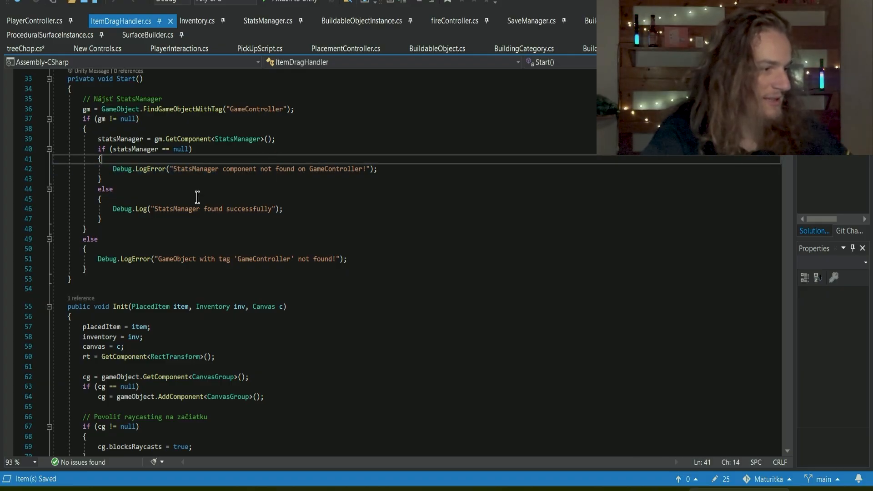
drag(149, 209, 247, 209)
drag(138, 268, 317, 248)
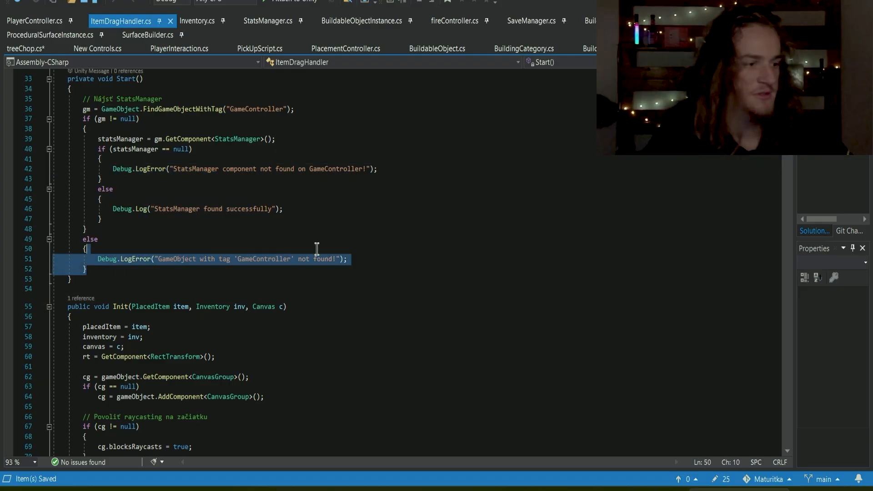
click(470, 305)
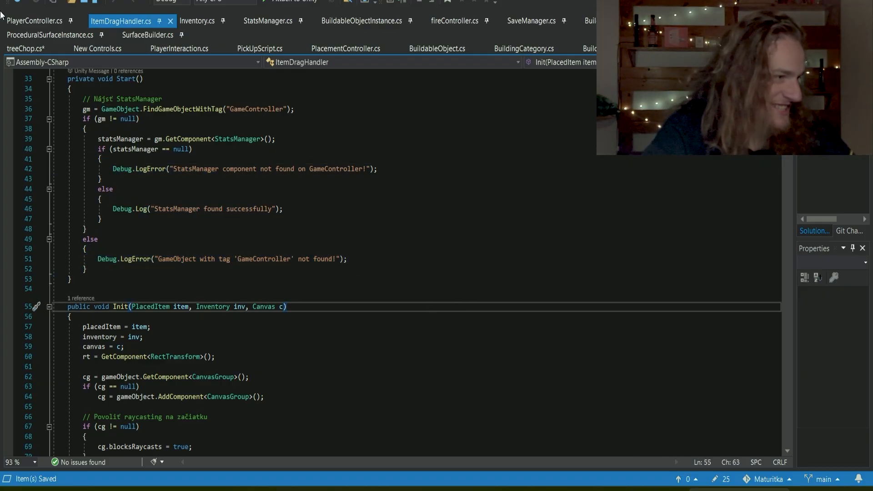
Open treeChop.cs and replace the string in OnTriggerEnter's Debug.Log call with rb.isKinematic
click(20, 50)
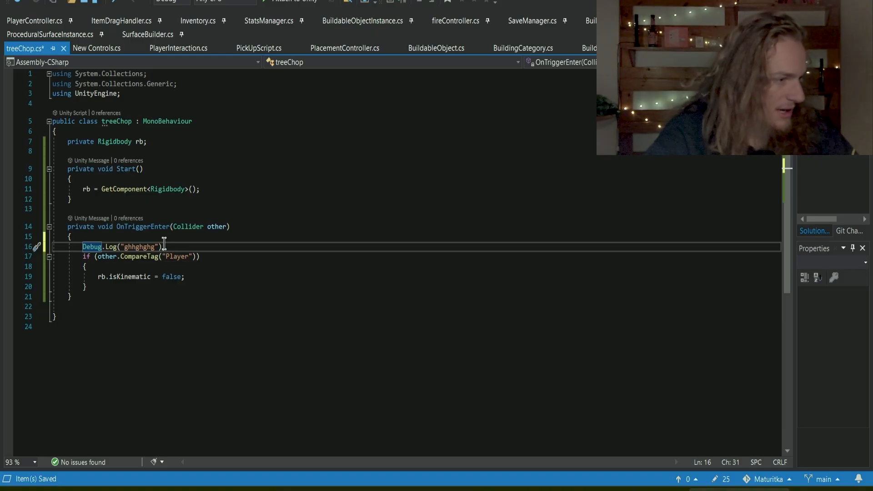
drag(151, 247, 119, 248)
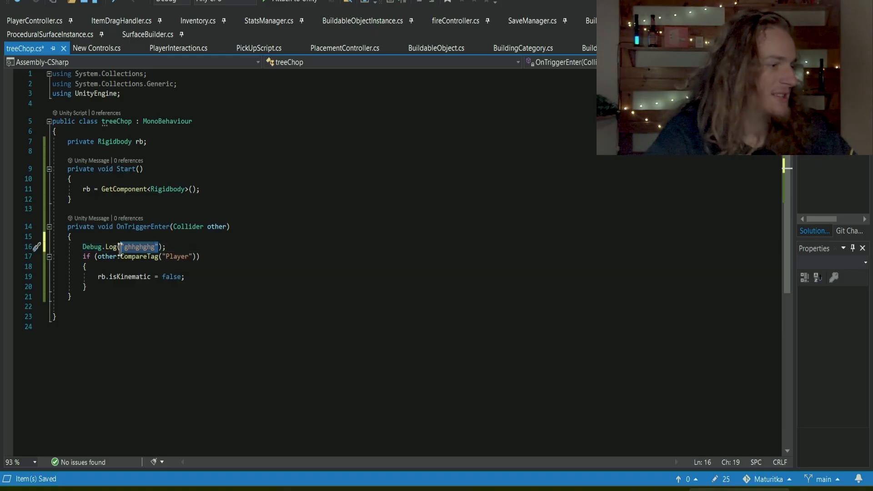
key(BackSpace)
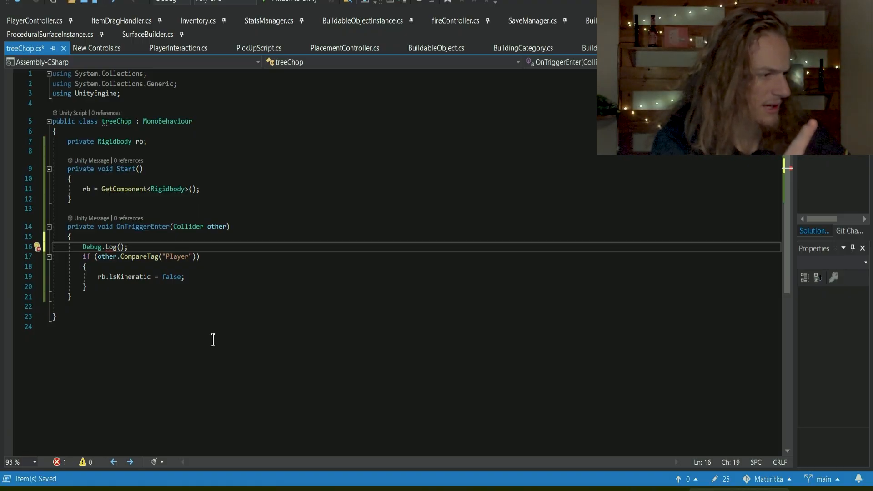
text(rb.isKinematic)
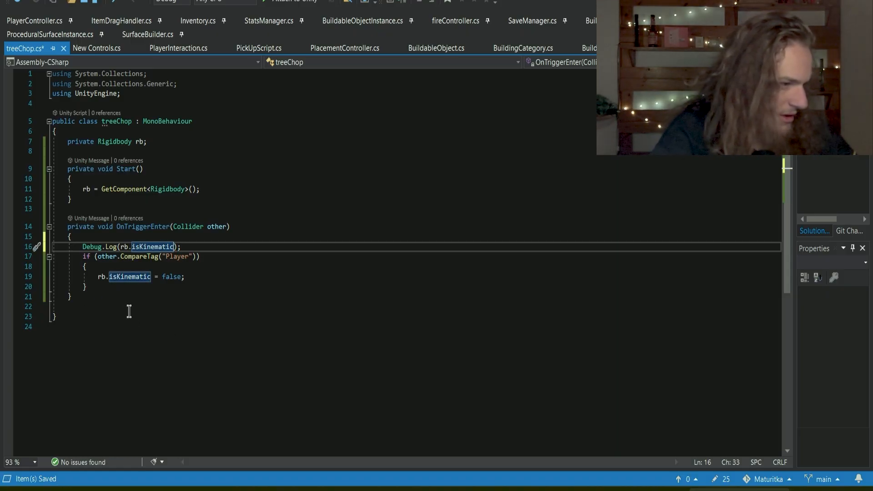
Move the Debug.Log(rb.isKinematic) line from OnTriggerEnter into a new Update method below Start, and remove the leftover blank line
drag(190, 249, 54, 247)
key(ctrl+c)
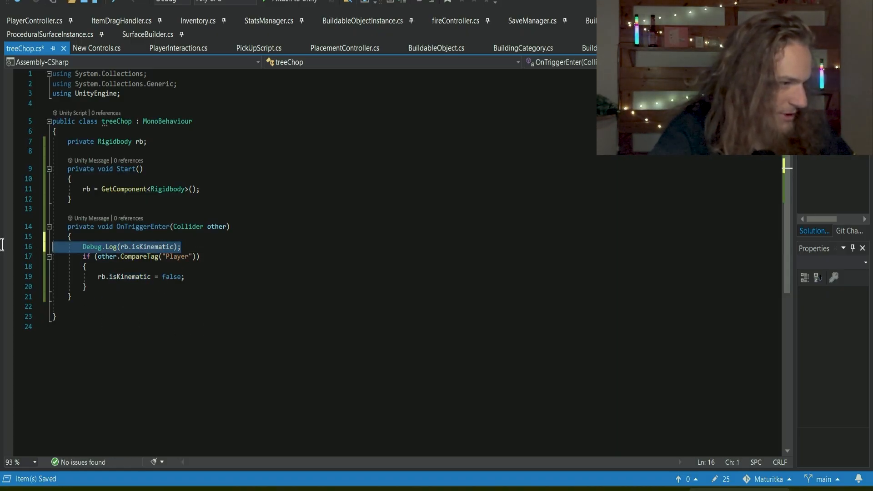
key(BackSpace)
click(91, 203)
key(Return)
key(Return)
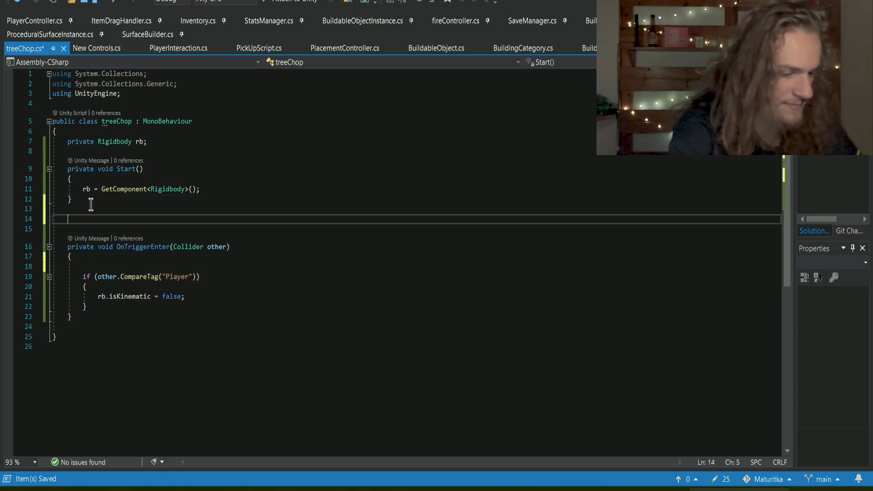
text(upda)
key(Tab)
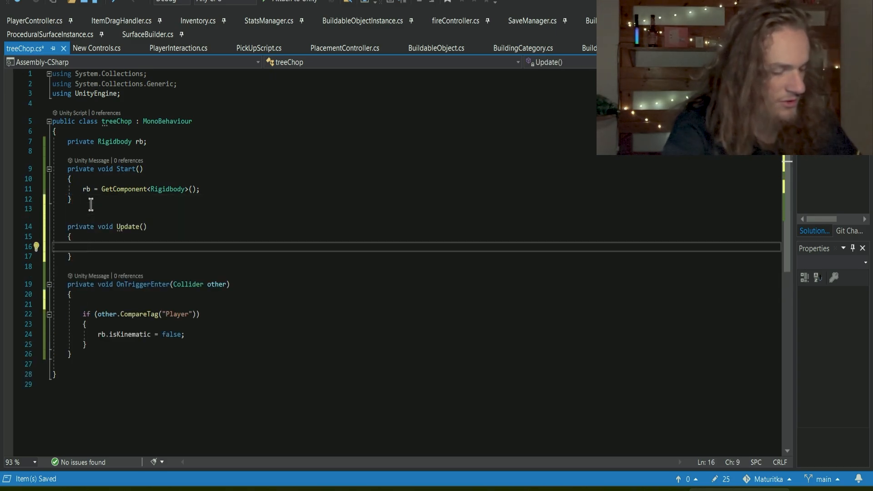
key(ctrl+v)
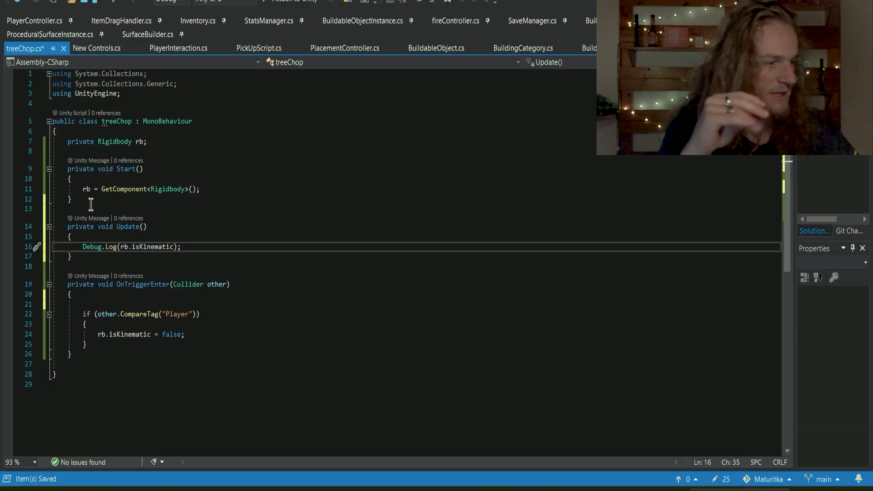
click(103, 303)
key(BackSpace)
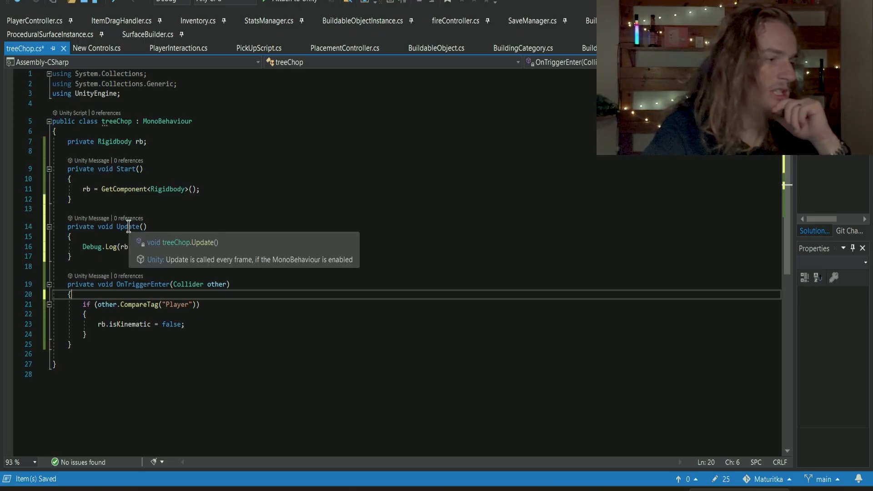
drag(83, 247, 110, 247)
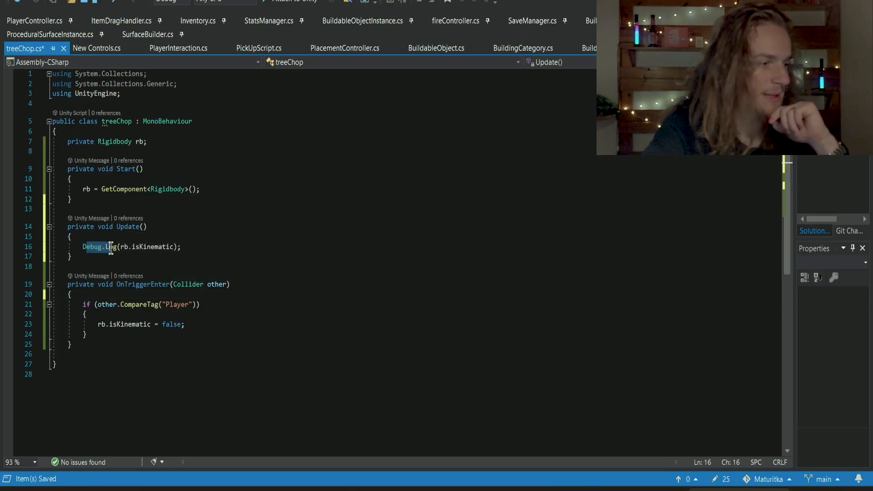
click(232, 227)
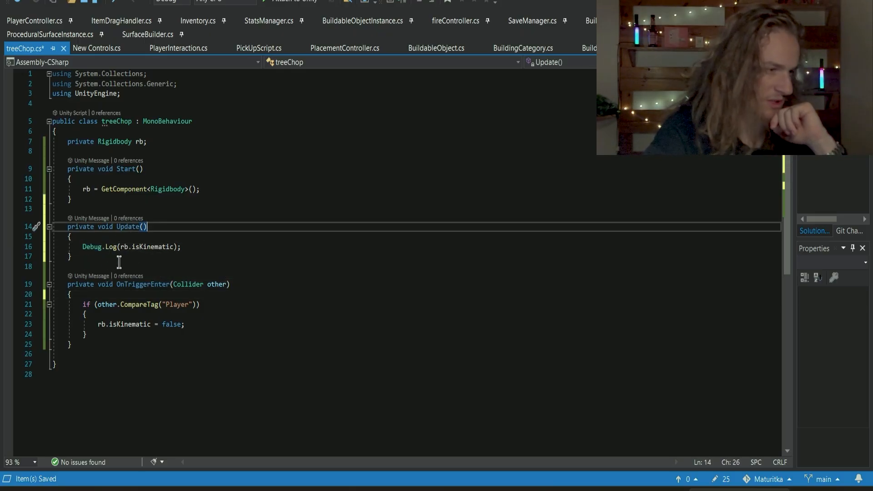
click(155, 247)
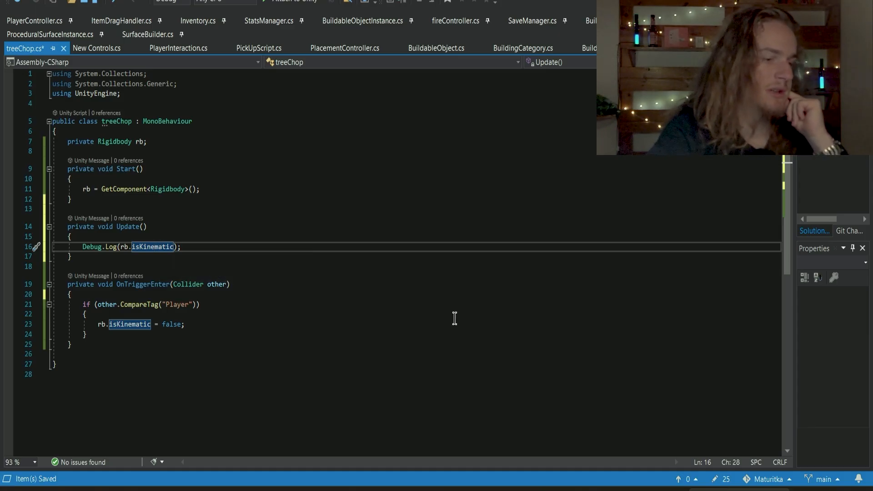
click(411, 490)
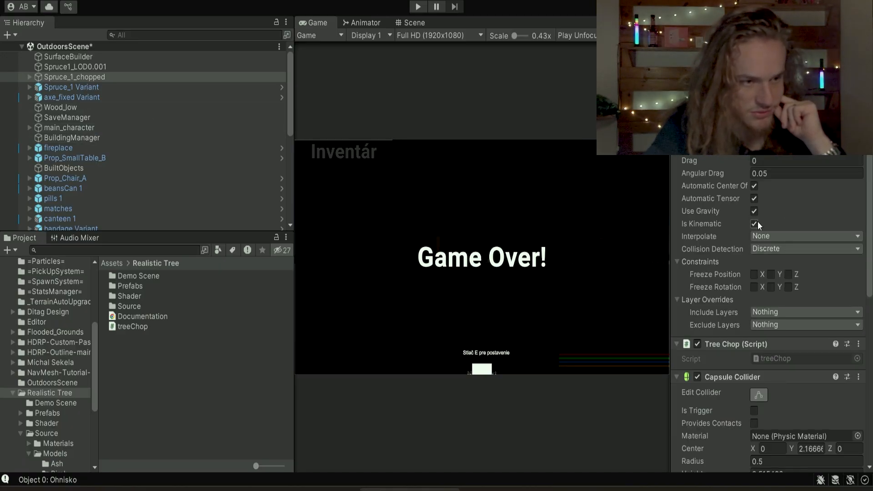
click(416, 7)
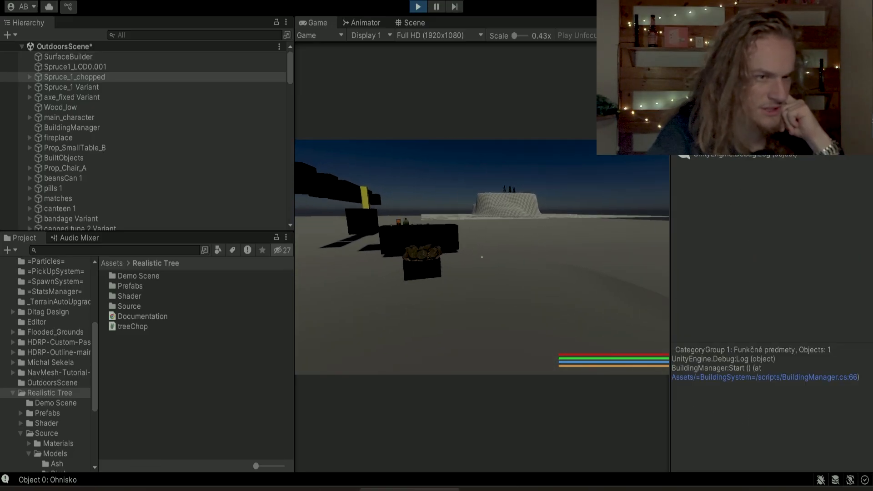
click(515, 234)
key(shift+w)
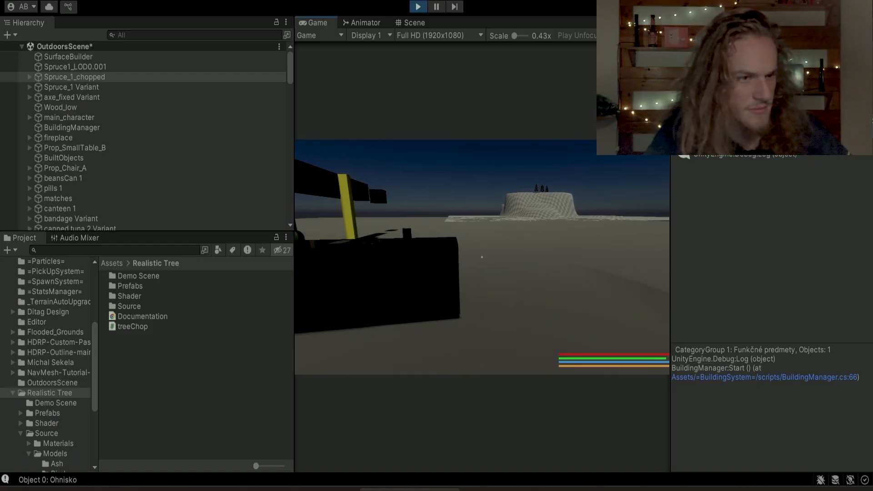
key(Escape)
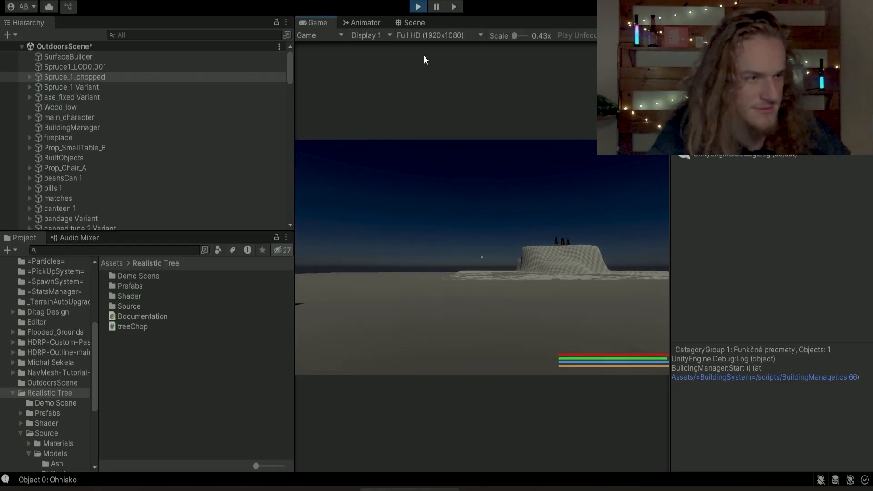
key(alt+Tab)
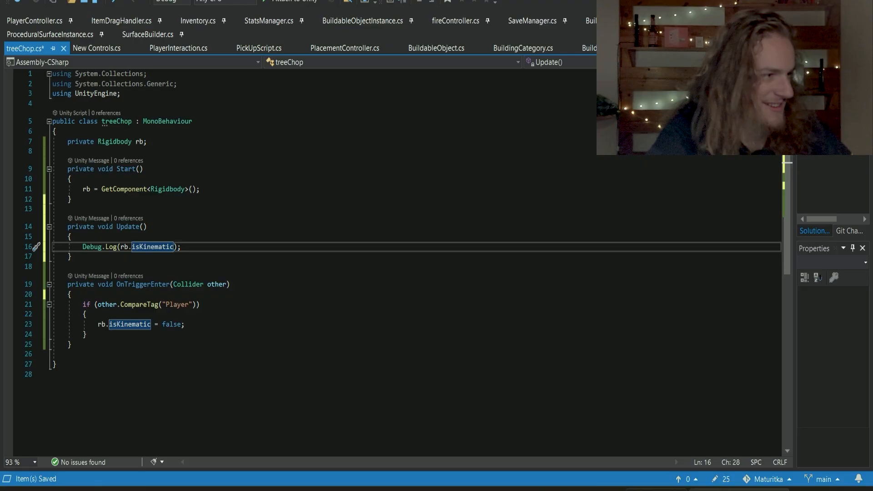
Save treeChop.cs, switch to Unity, and start play mode
click(558, 415)
key(ctrl+s)
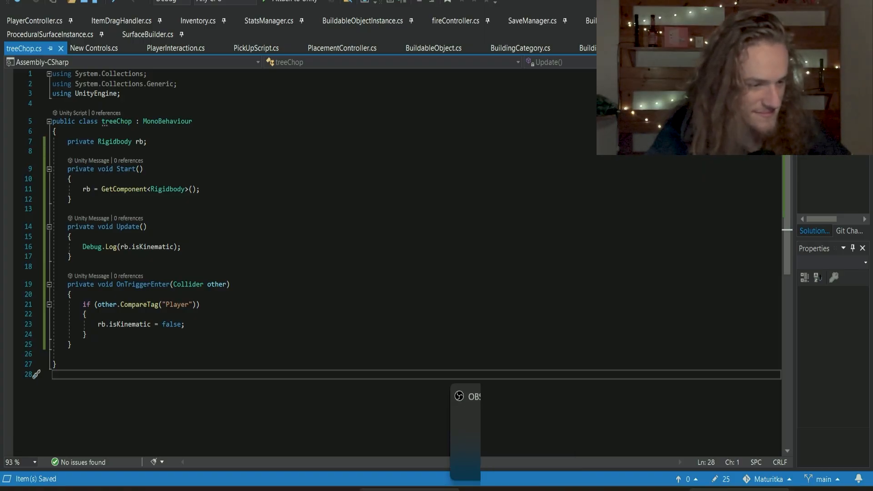
click(420, 490)
click(419, 7)
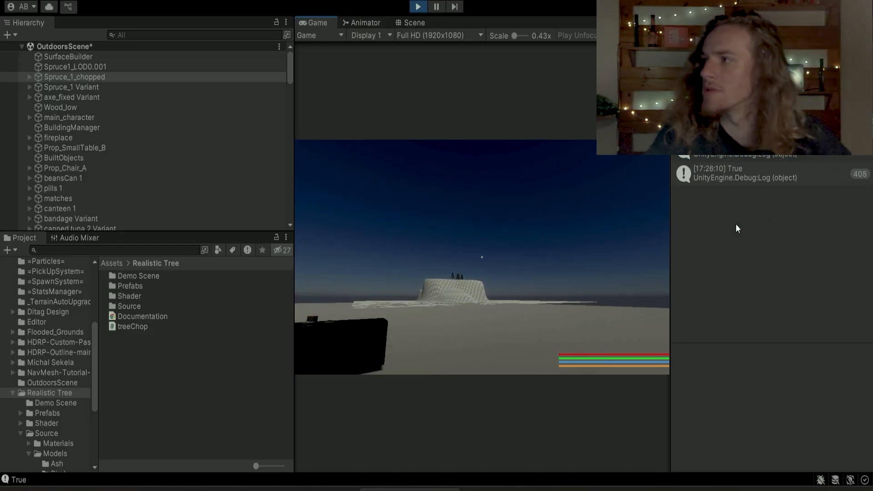
Walk the player up the hill into the chopped spruce's trigger, back away while checking the logged isKinematic value, and stop play mode
click(472, 229)
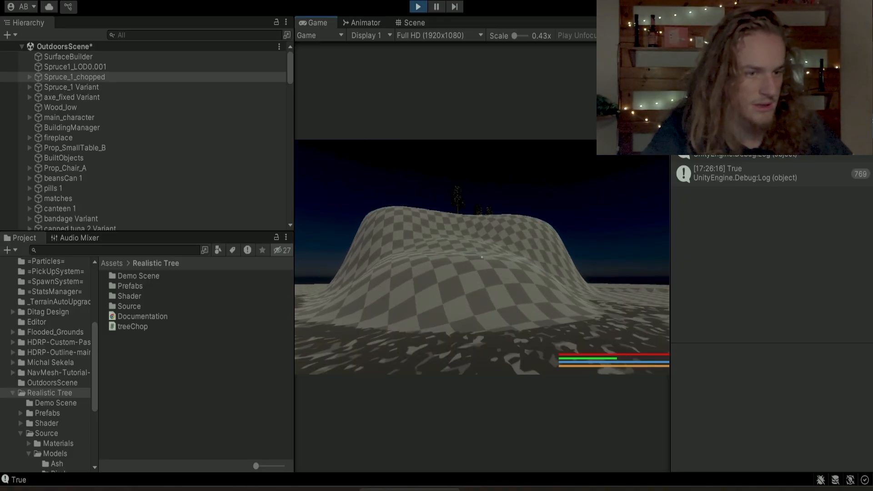
key(shift+w)
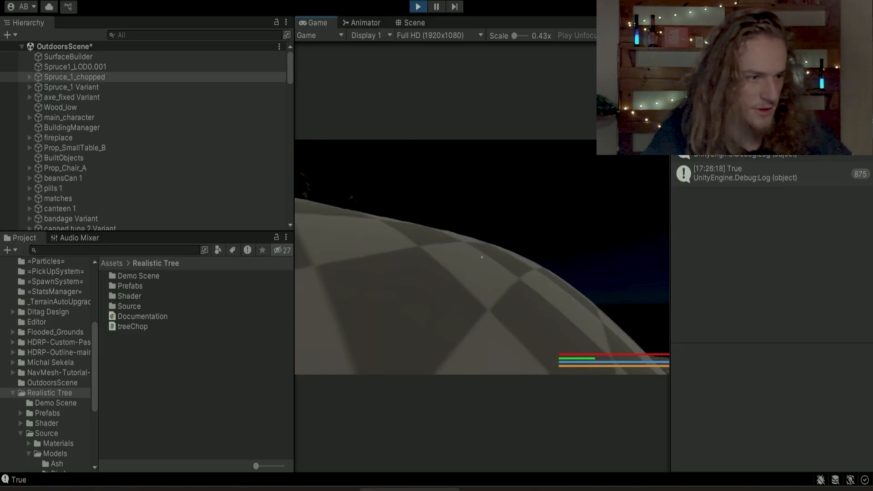
key(shift+w)
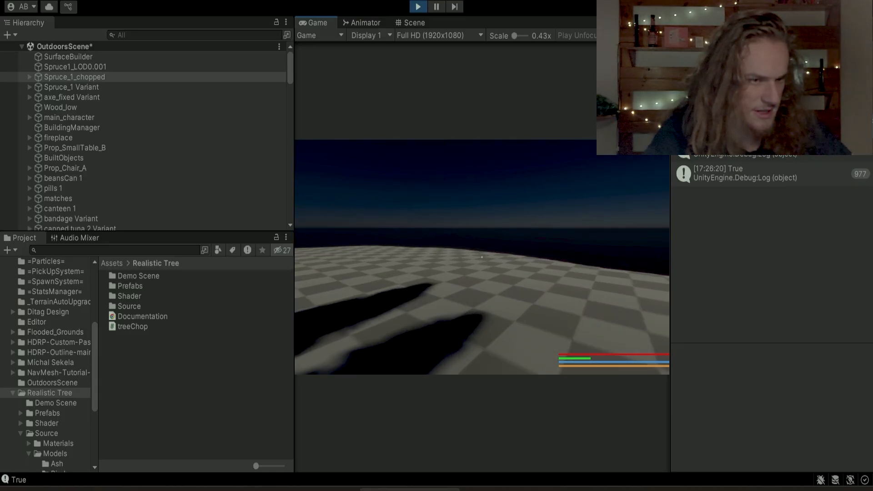
key(d)
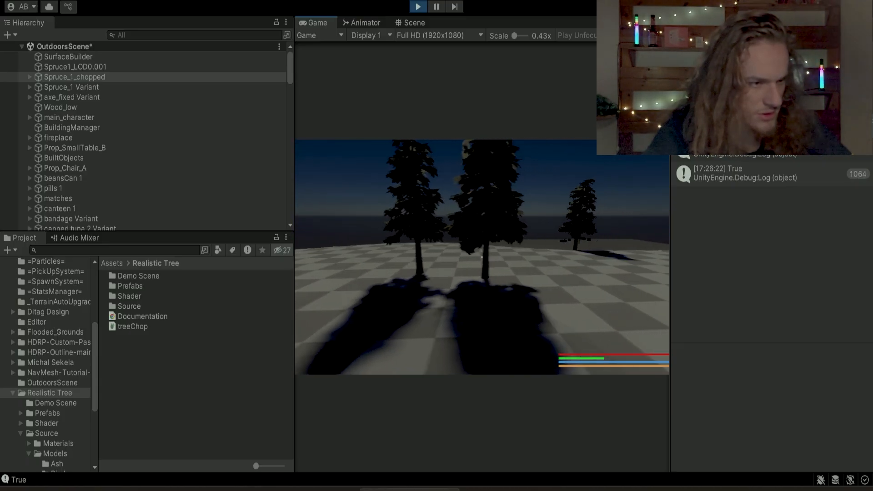
key(d)
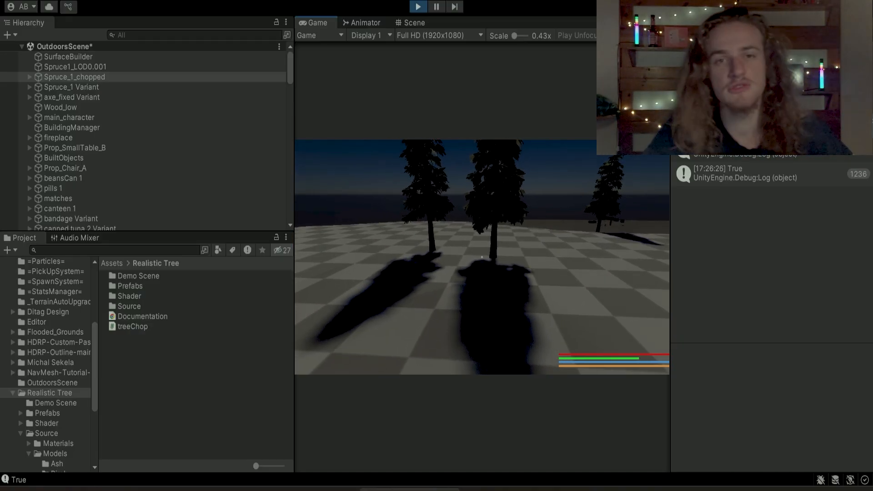
key(w)
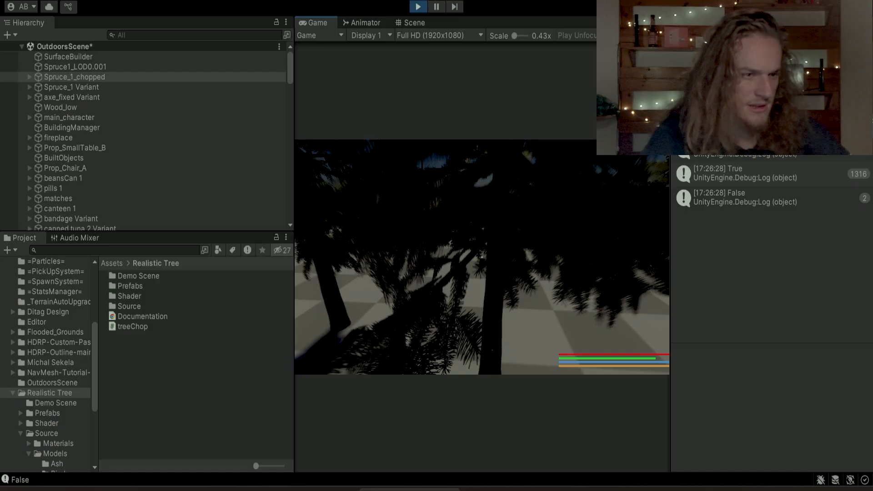
key(s)
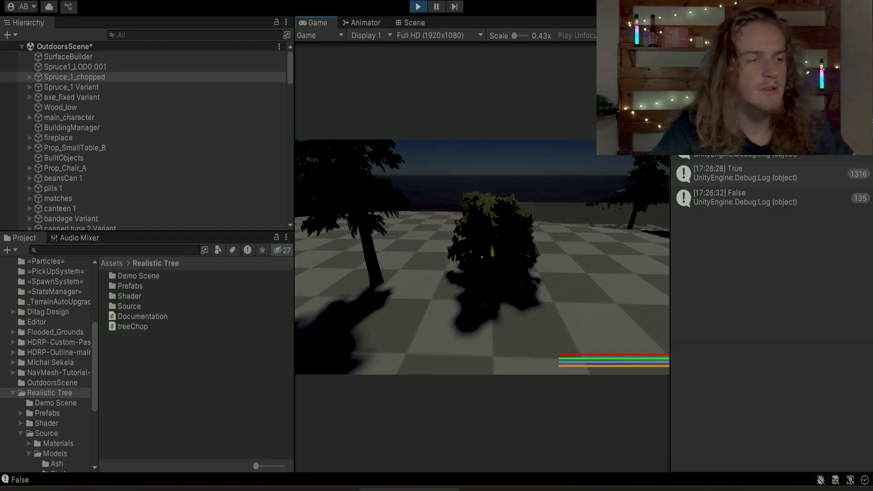
click(418, 6)
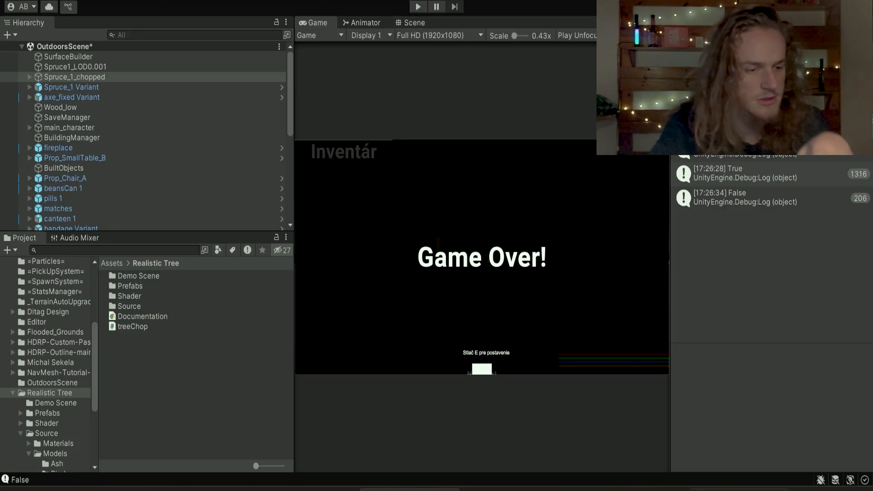
Switch to Visual Studio and delete the Update method with its Debug.Log line, keeping one blank line between Start and OnTriggerEnter
click(739, 490)
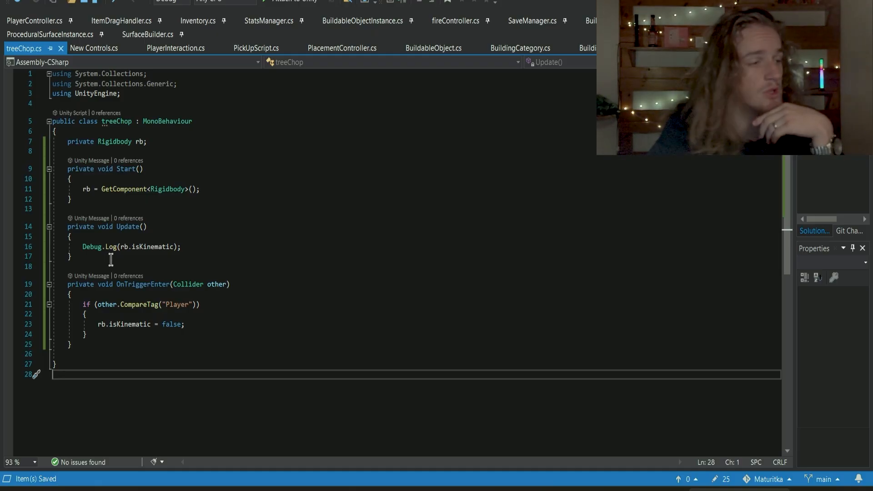
drag(93, 259, 31, 229)
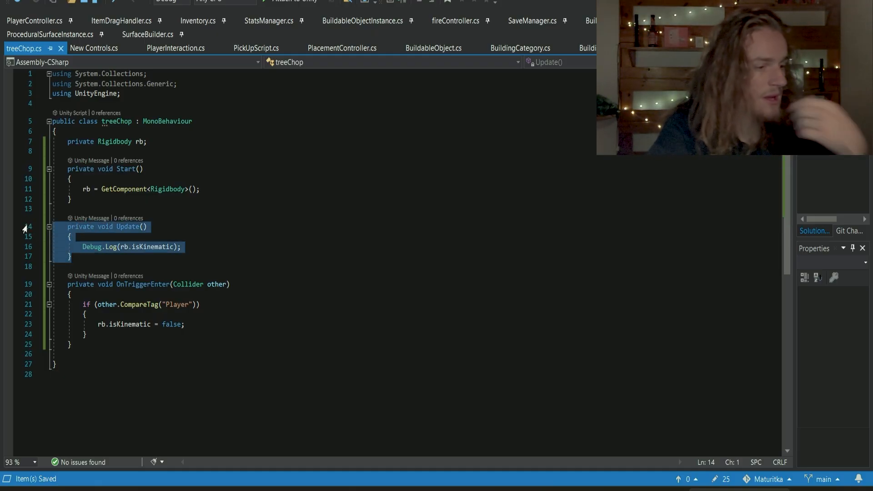
key(BackSpace)
key(BackSpace)
key(BackSpace)
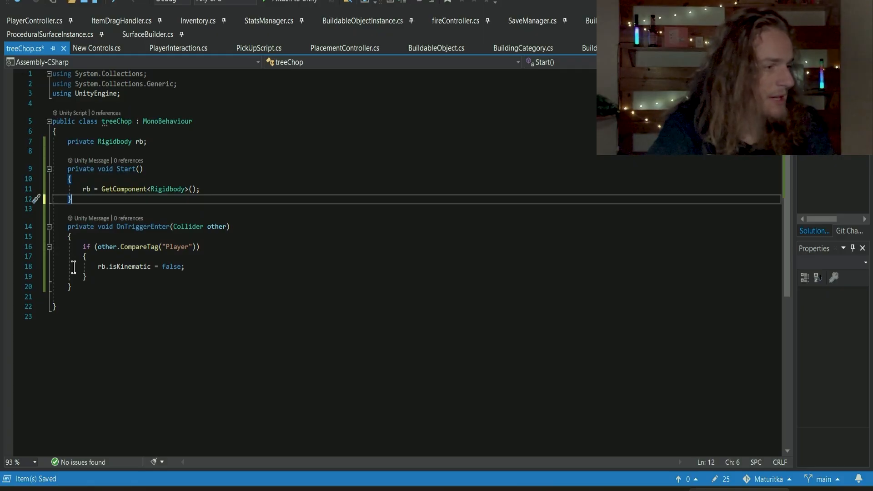
key(Delete)
key(Return)
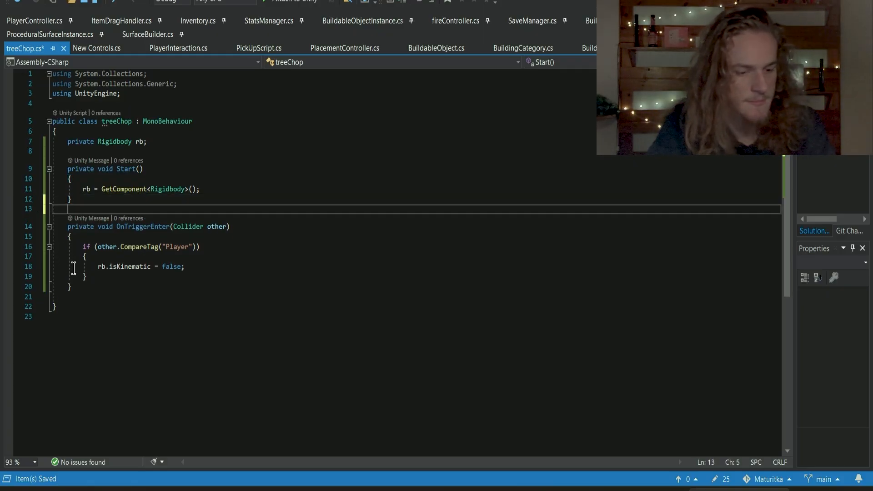